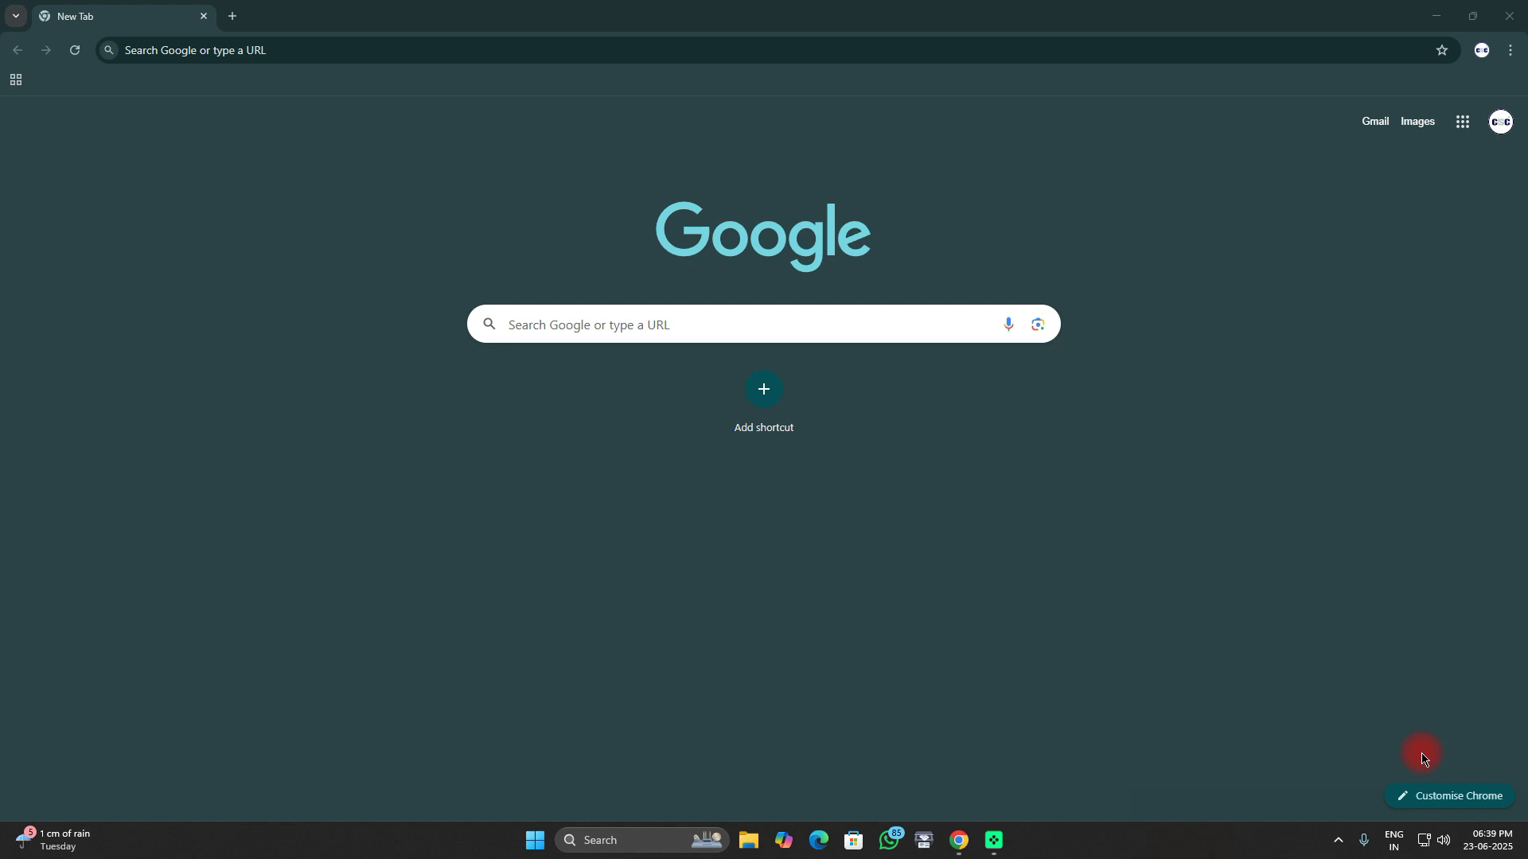
# Step: Search Google for "nsdl pan apply" and open the "PAN Card Services Online | Easy PAN Card Application" result
pyautogui.click(608, 318)
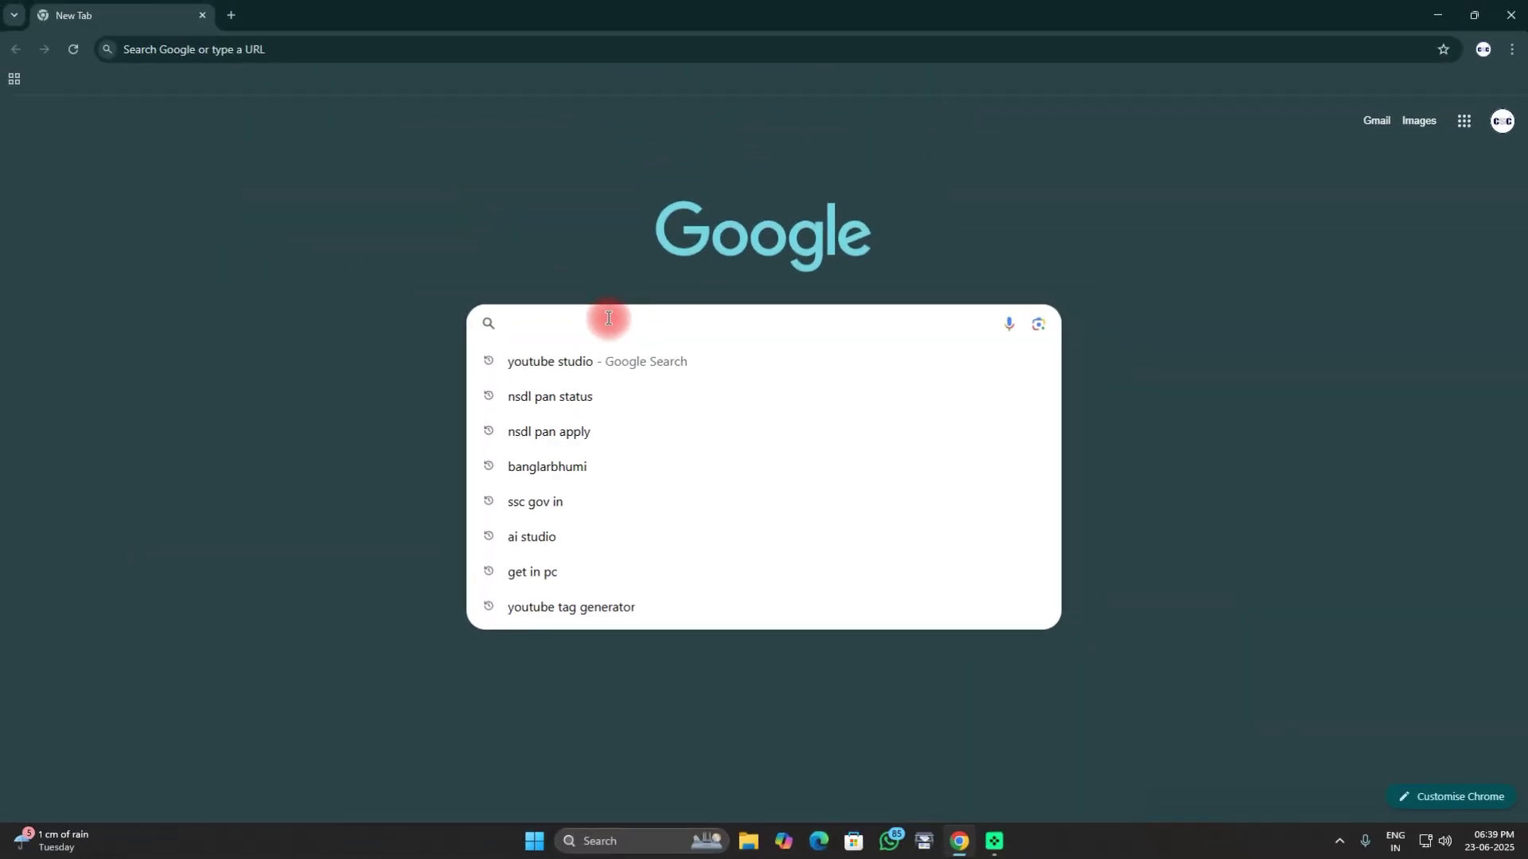
pyautogui.write('nsdl pan status')
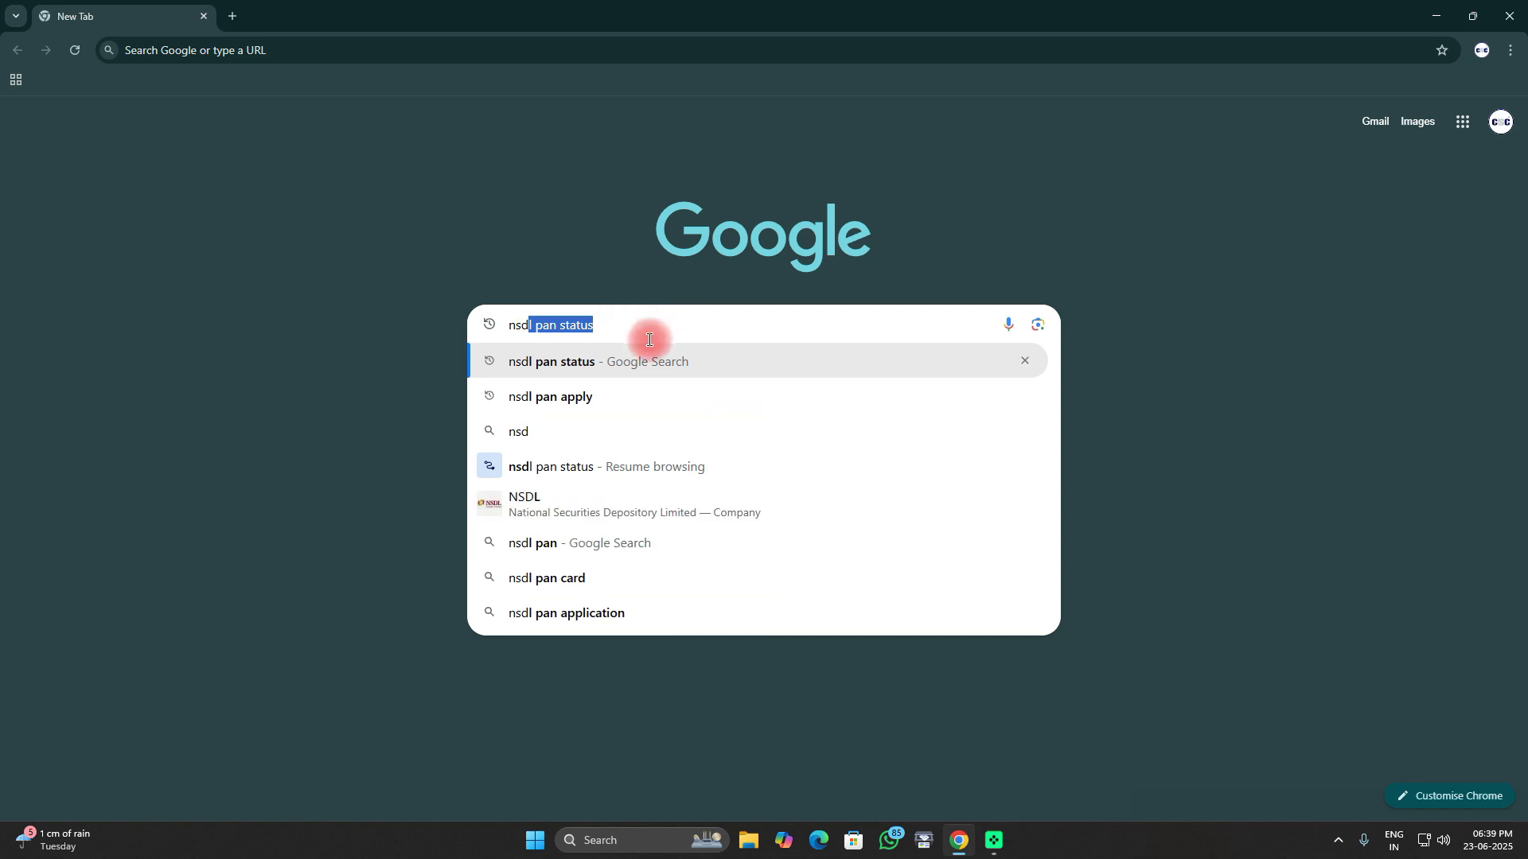
pyautogui.click(555, 399)
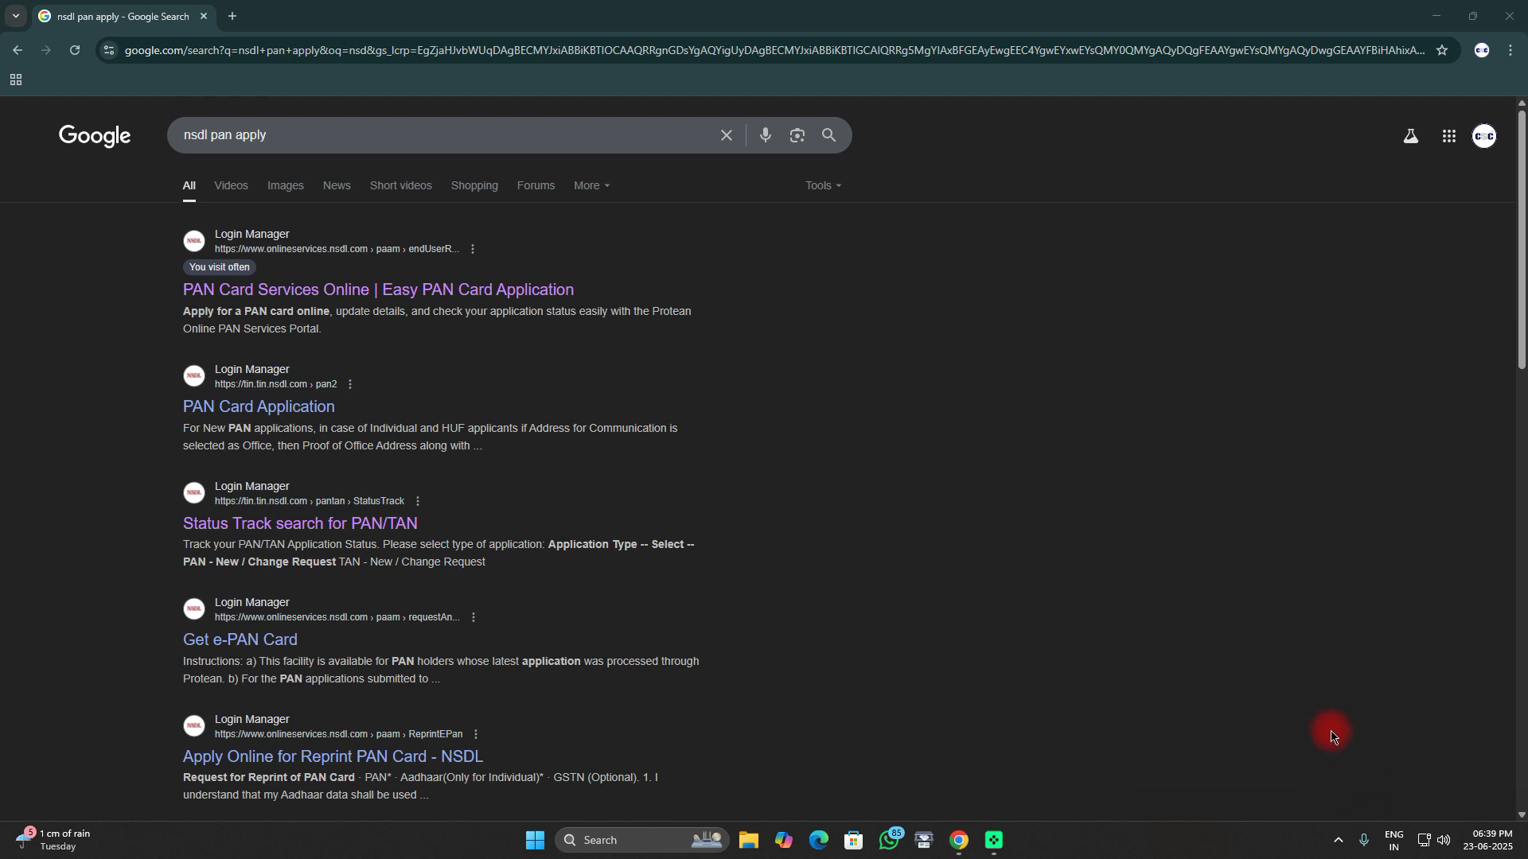
pyautogui.moveTo(154, 232)
pyautogui.mouseDown()
pyautogui.moveTo(409, 330)
pyautogui.moveTo(649, 329)
pyautogui.mouseUp()
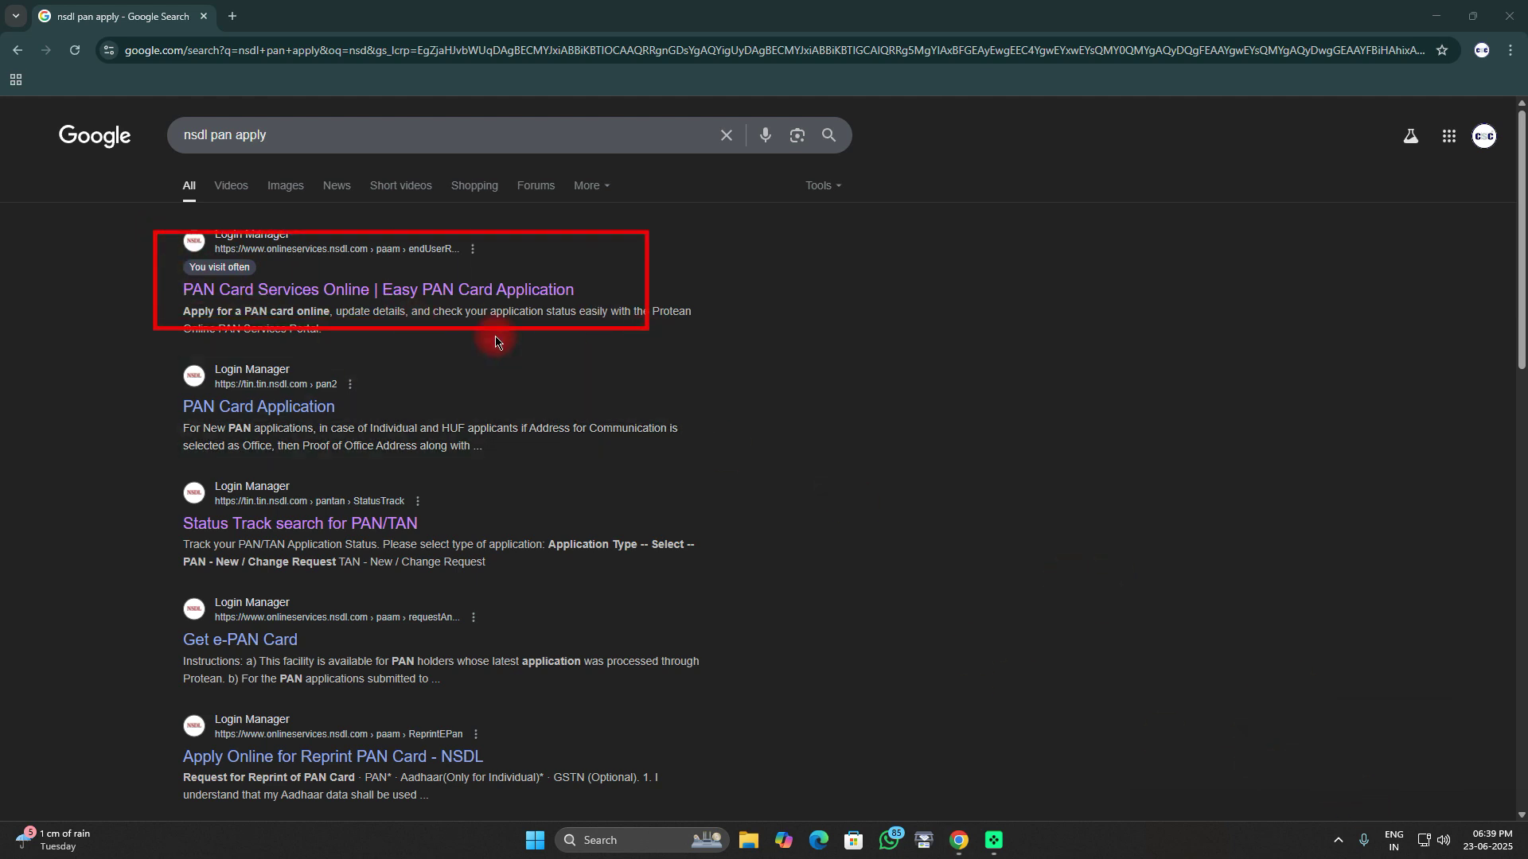
pyautogui.click(366, 289)
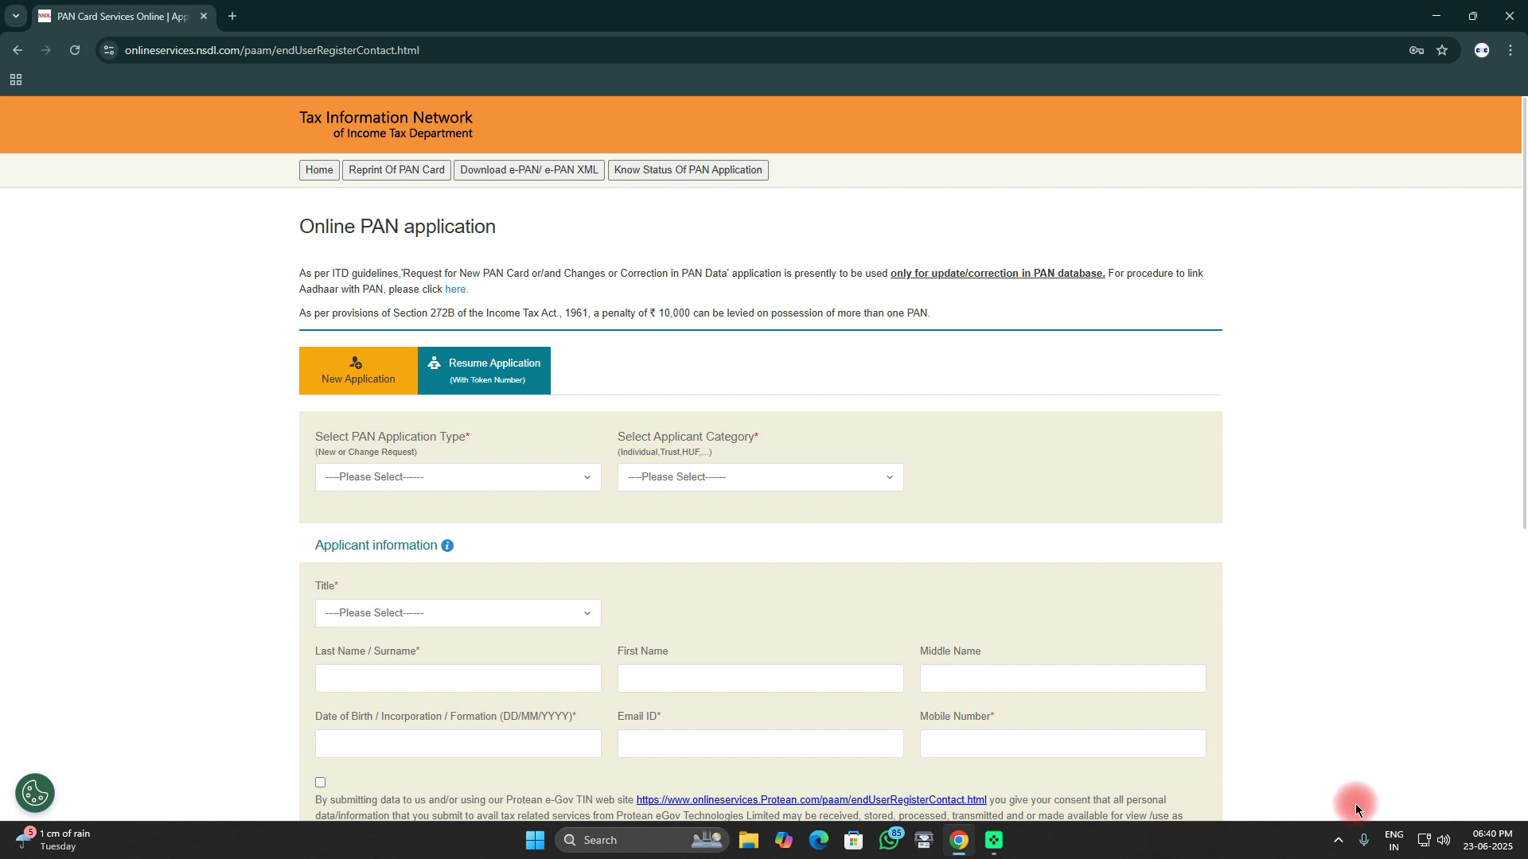
# Step: Examine the new application form's type, category, title, name, date of birth, email and mobile number fields
pyautogui.moveTo(199, 290)
pyautogui.mouseDown()
pyautogui.moveTo(529, 418)
pyautogui.moveTo(621, 433)
pyautogui.mouseUp()
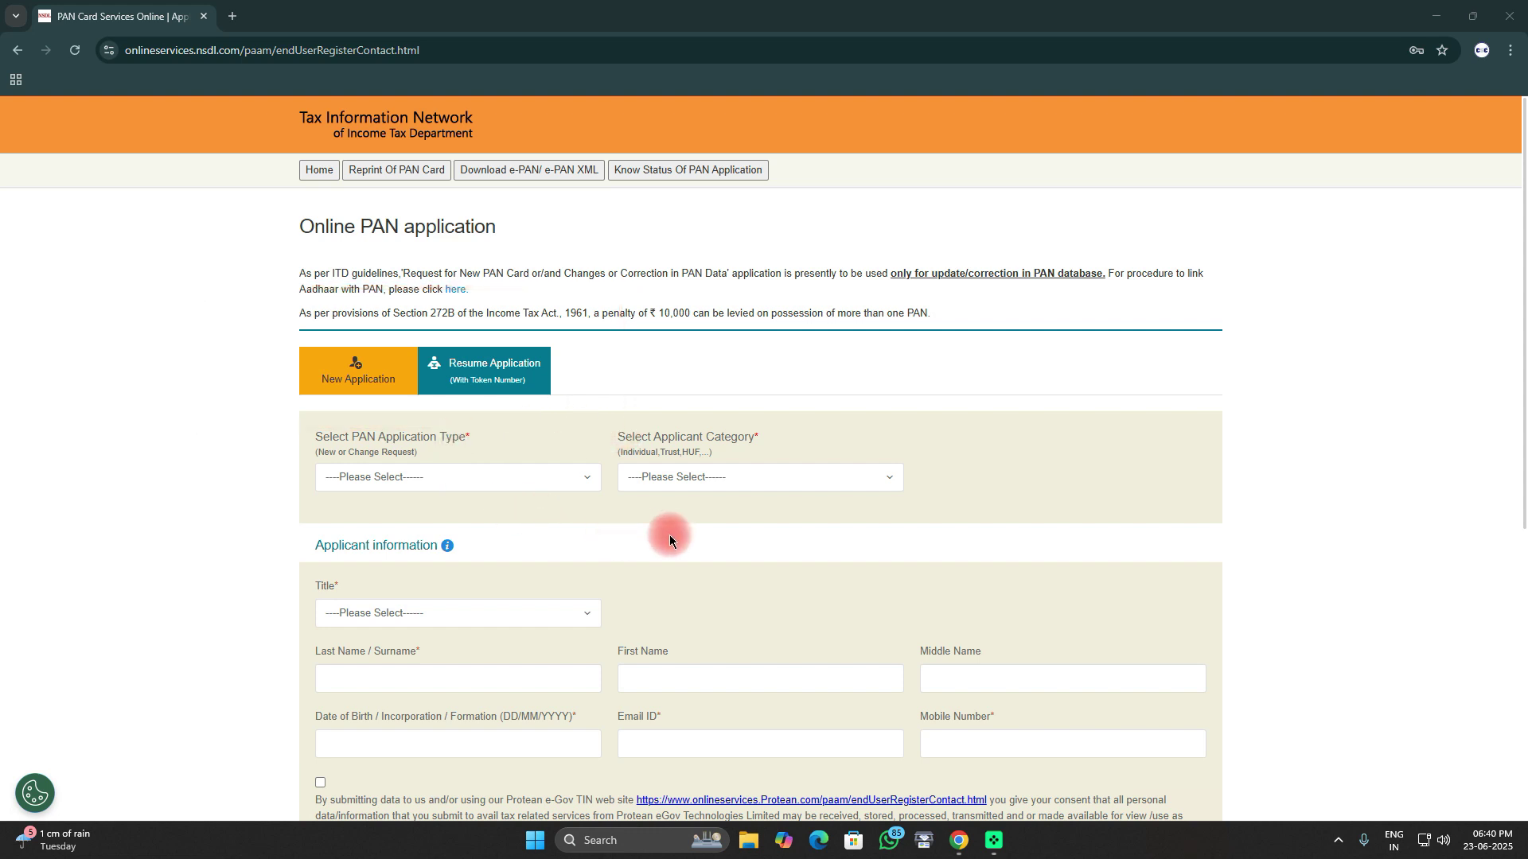
pyautogui.moveTo(285, 428)
pyautogui.mouseDown()
pyautogui.moveTo(314, 472)
pyautogui.moveTo(566, 519)
pyautogui.moveTo(603, 509)
pyautogui.mouseUp()
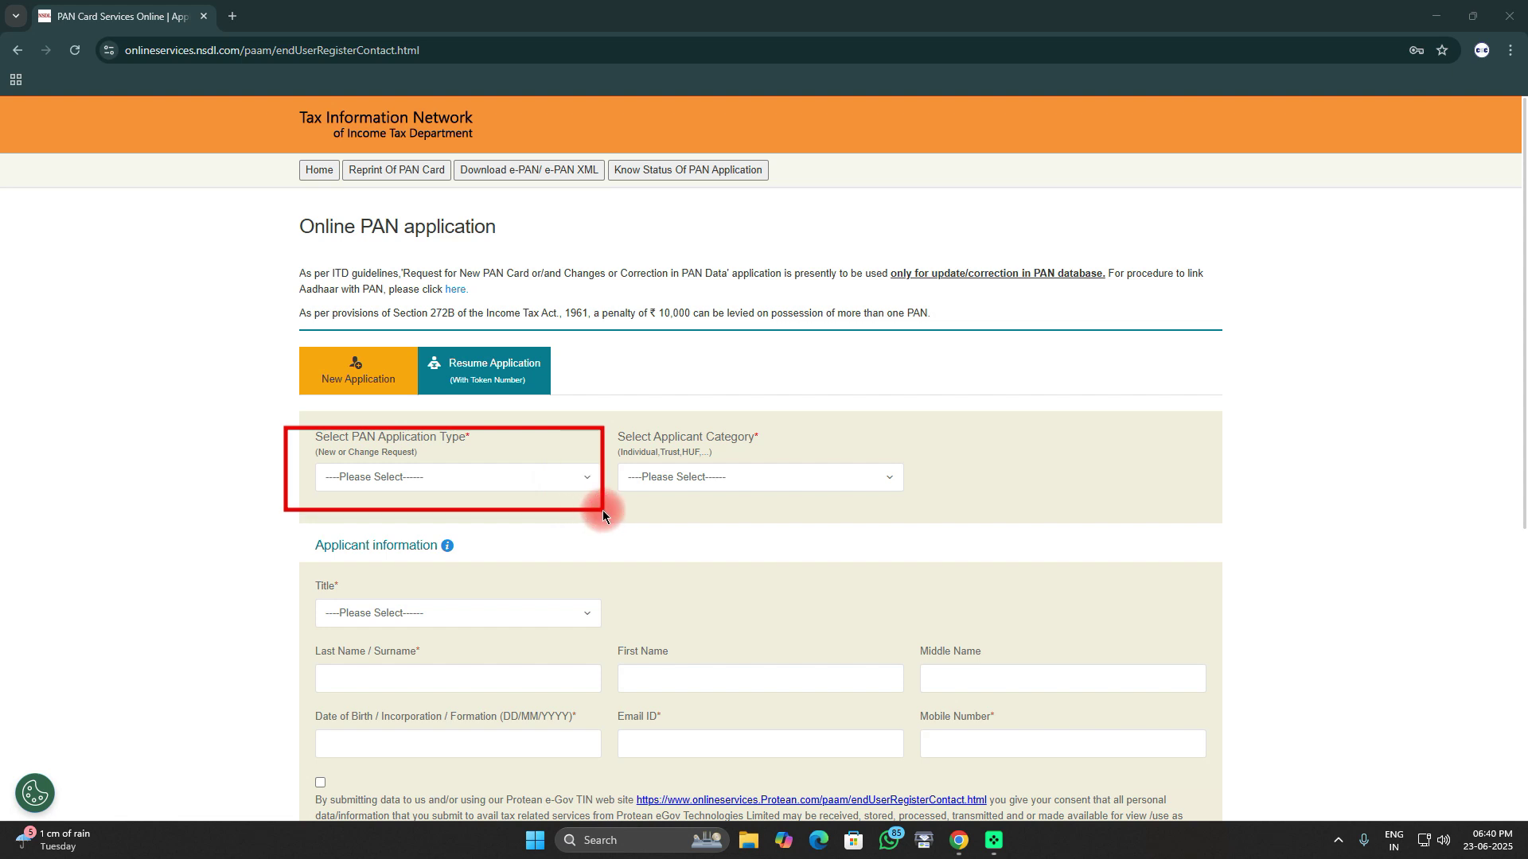
pyautogui.moveTo(601, 423)
pyautogui.mouseDown()
pyautogui.moveTo(682, 508)
pyautogui.moveTo(919, 512)
pyautogui.mouseUp()
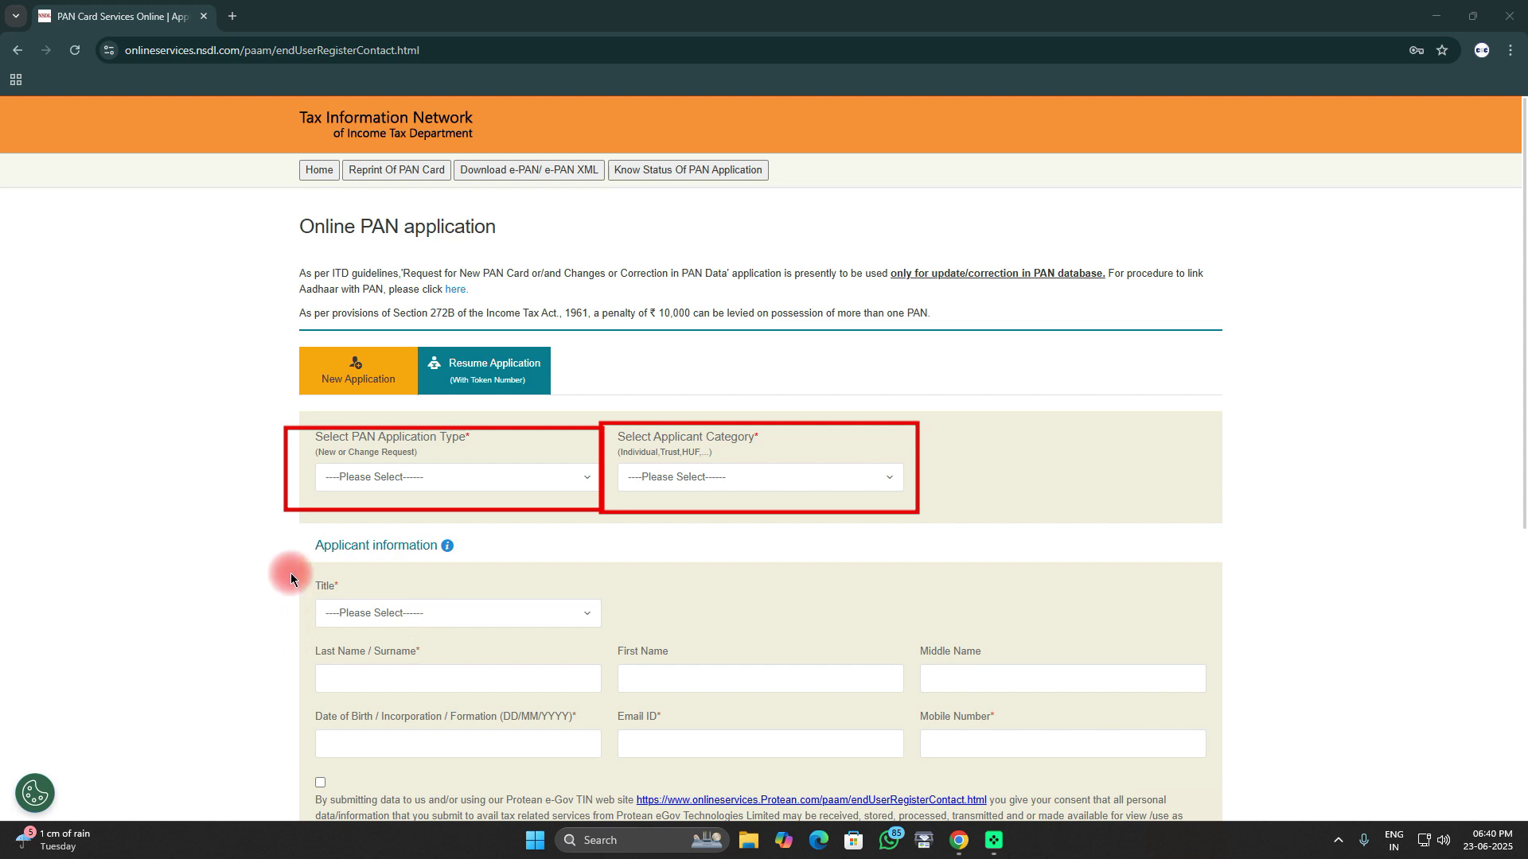
pyautogui.moveTo(288, 570)
pyautogui.mouseDown()
pyautogui.moveTo(452, 642)
pyautogui.moveTo(651, 648)
pyautogui.mouseUp()
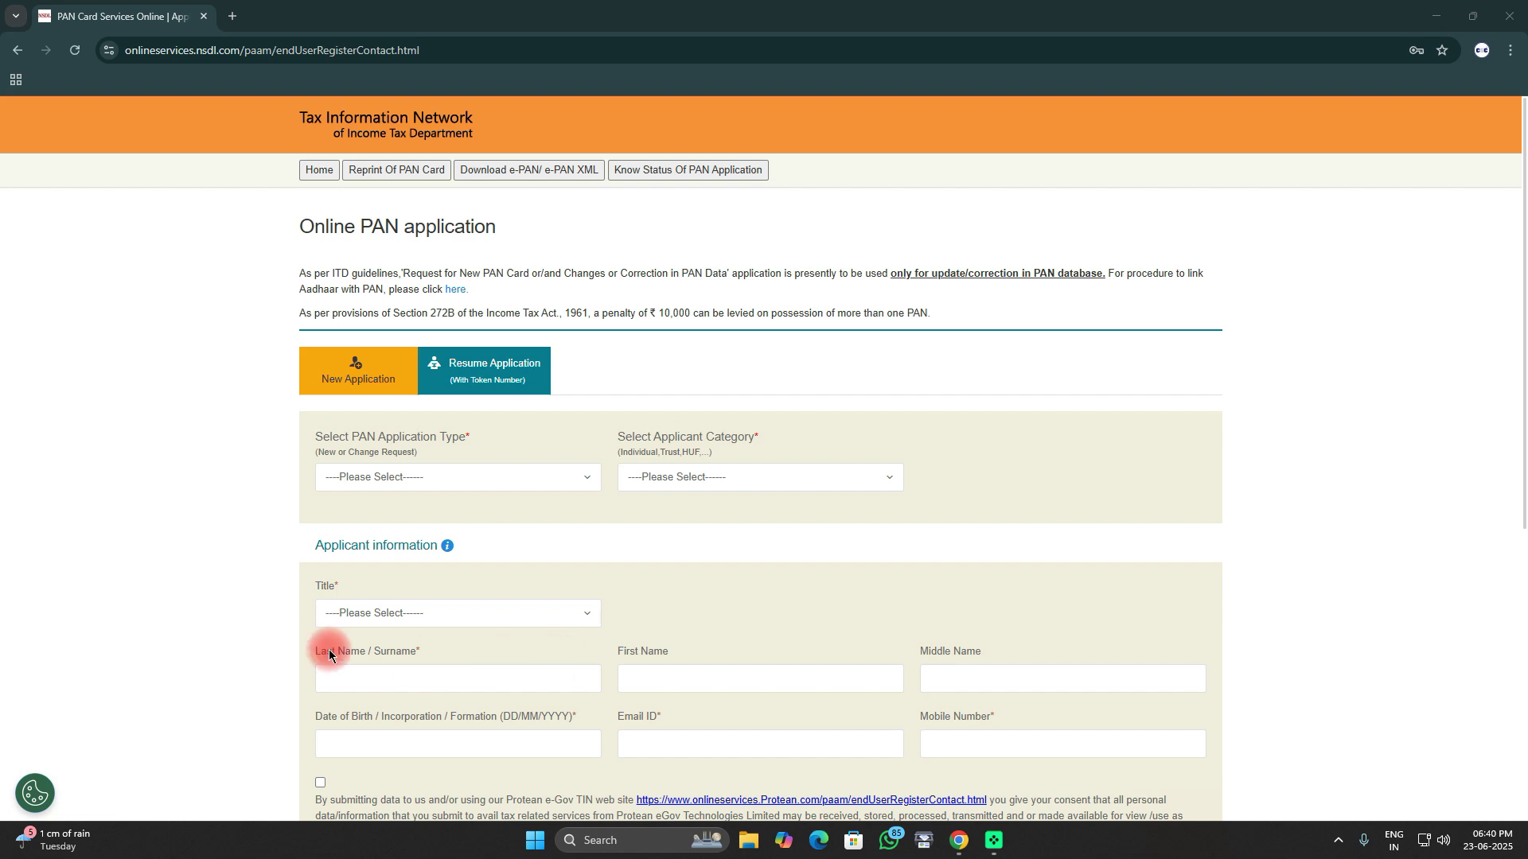
pyautogui.moveTo(264, 644); pyautogui.dragTo(537, 710)
pyautogui.moveTo(614, 647)
pyautogui.mouseDown()
pyautogui.moveTo(674, 696)
pyautogui.moveTo(865, 718)
pyautogui.mouseUp()
pyautogui.moveTo(938, 639)
pyautogui.mouseDown()
pyautogui.moveTo(960, 691)
pyautogui.moveTo(1193, 707)
pyautogui.mouseUp()
pyautogui.moveTo(303, 717)
pyautogui.mouseDown()
pyautogui.moveTo(409, 767)
pyautogui.moveTo(534, 790)
pyautogui.mouseUp()
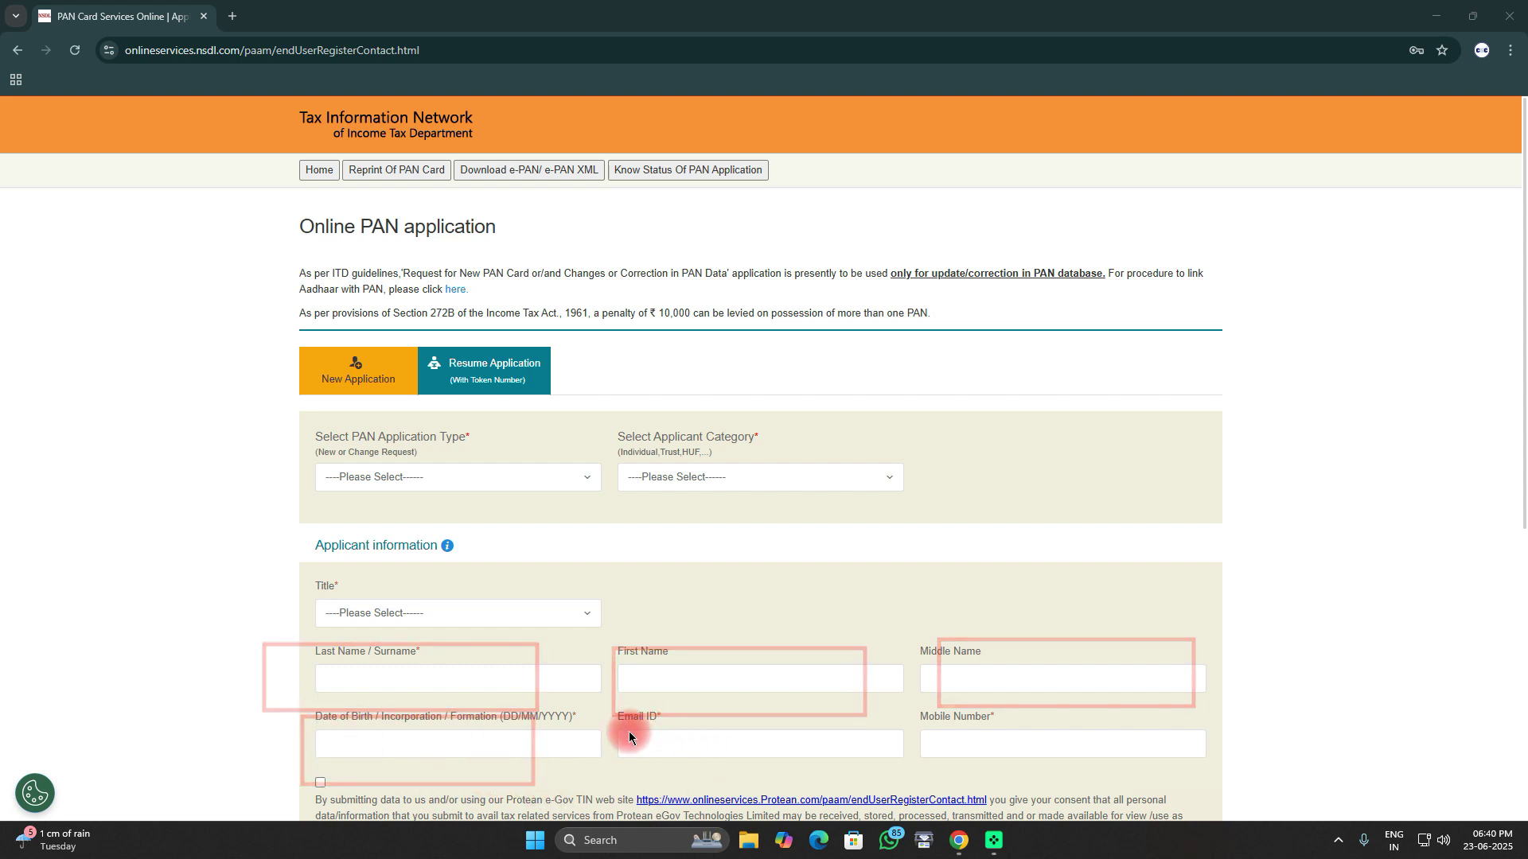
pyautogui.moveTo(613, 707)
pyautogui.mouseDown()
pyautogui.moveTo(784, 791)
pyautogui.moveTo(841, 792)
pyautogui.mouseUp()
pyautogui.moveTo(928, 713); pyautogui.dragTo(1095, 769)
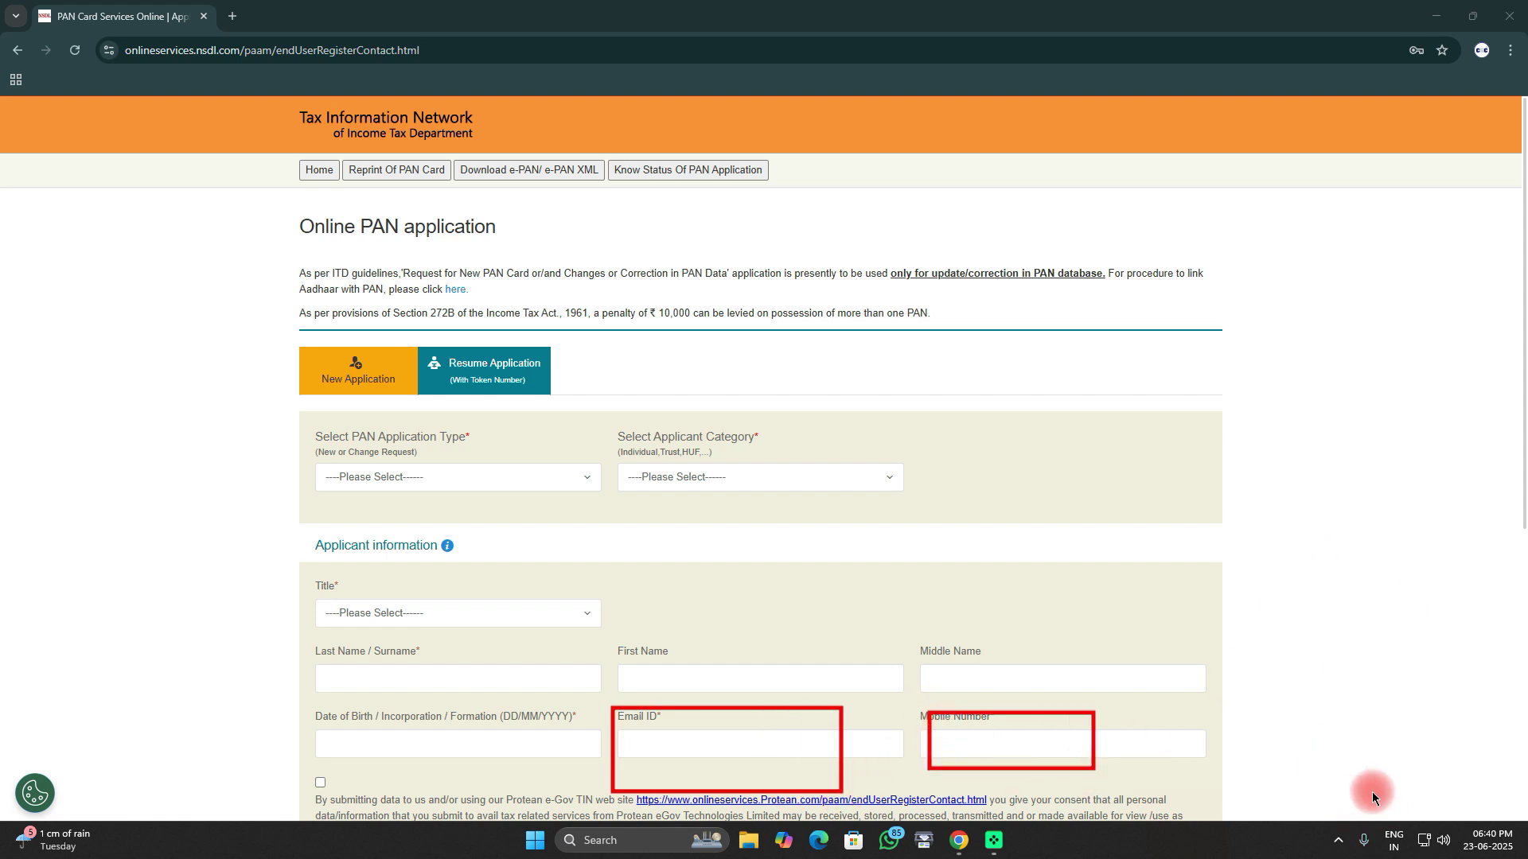
# Step: Examine the data consent checkbox, the reCAPTCHA check and the submission option that complete the application form
pyautogui.scroll(-6, 1426, 806)
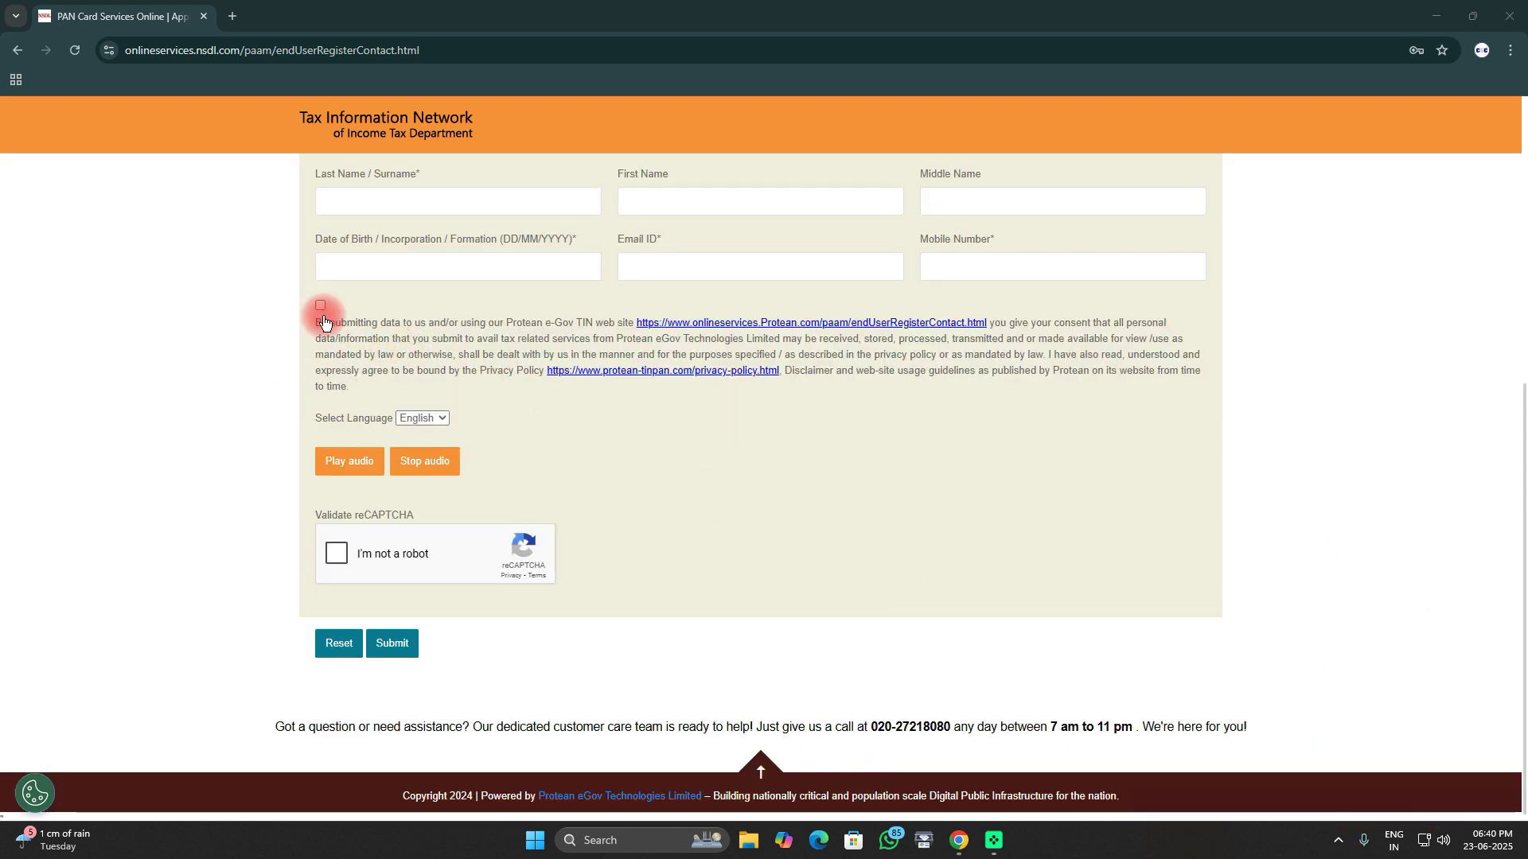
pyautogui.moveTo(293, 289); pyautogui.dragTo(437, 308)
pyautogui.click(872, 426)
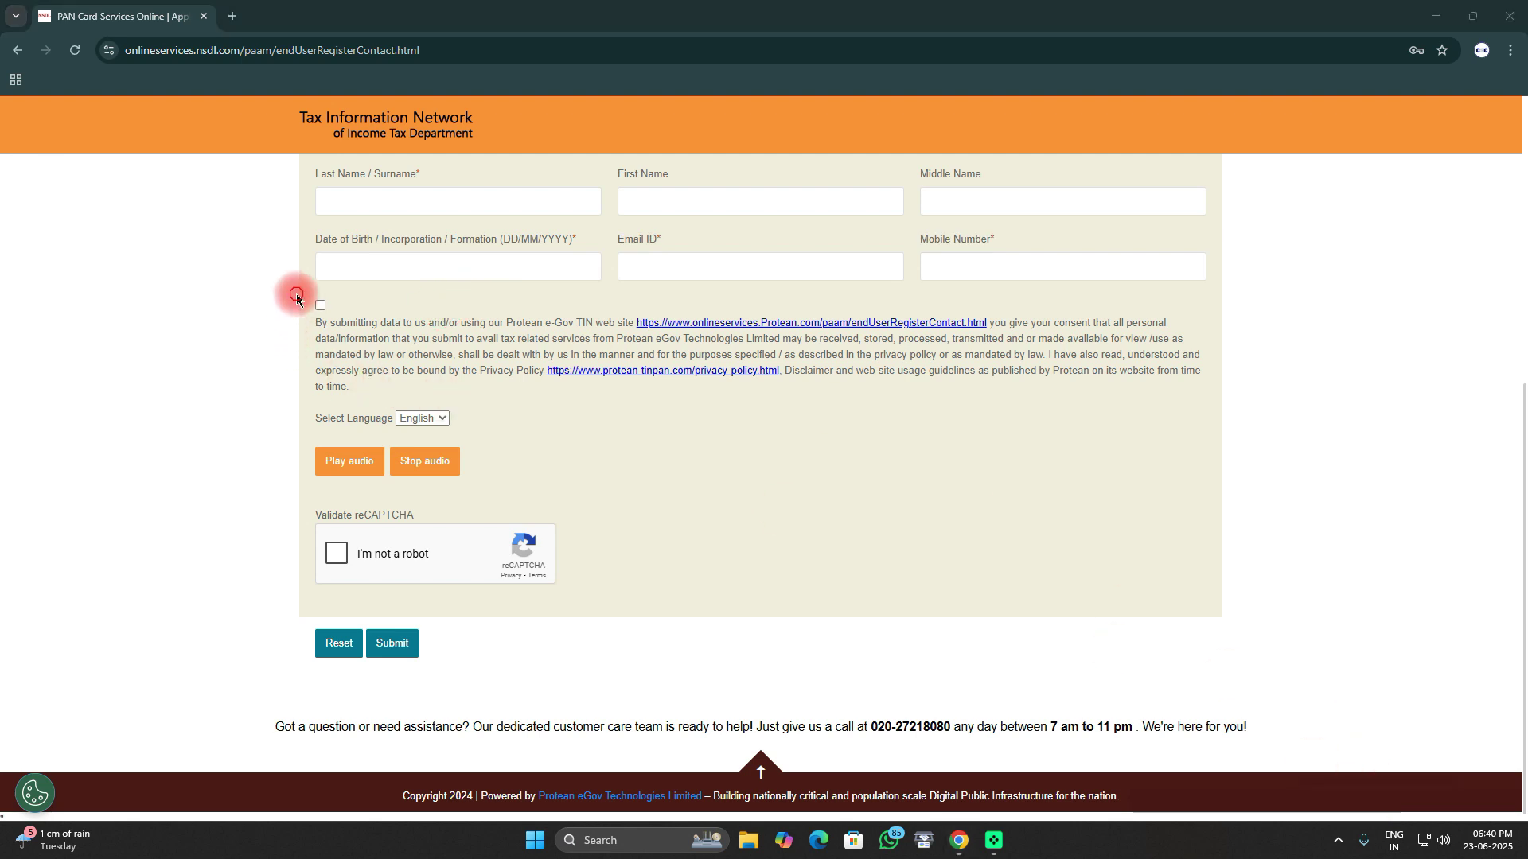
pyautogui.moveTo(295, 293); pyautogui.dragTo(418, 327)
pyautogui.moveTo(293, 532)
pyautogui.mouseDown()
pyautogui.moveTo(315, 561)
pyautogui.moveTo(434, 586)
pyautogui.mouseUp()
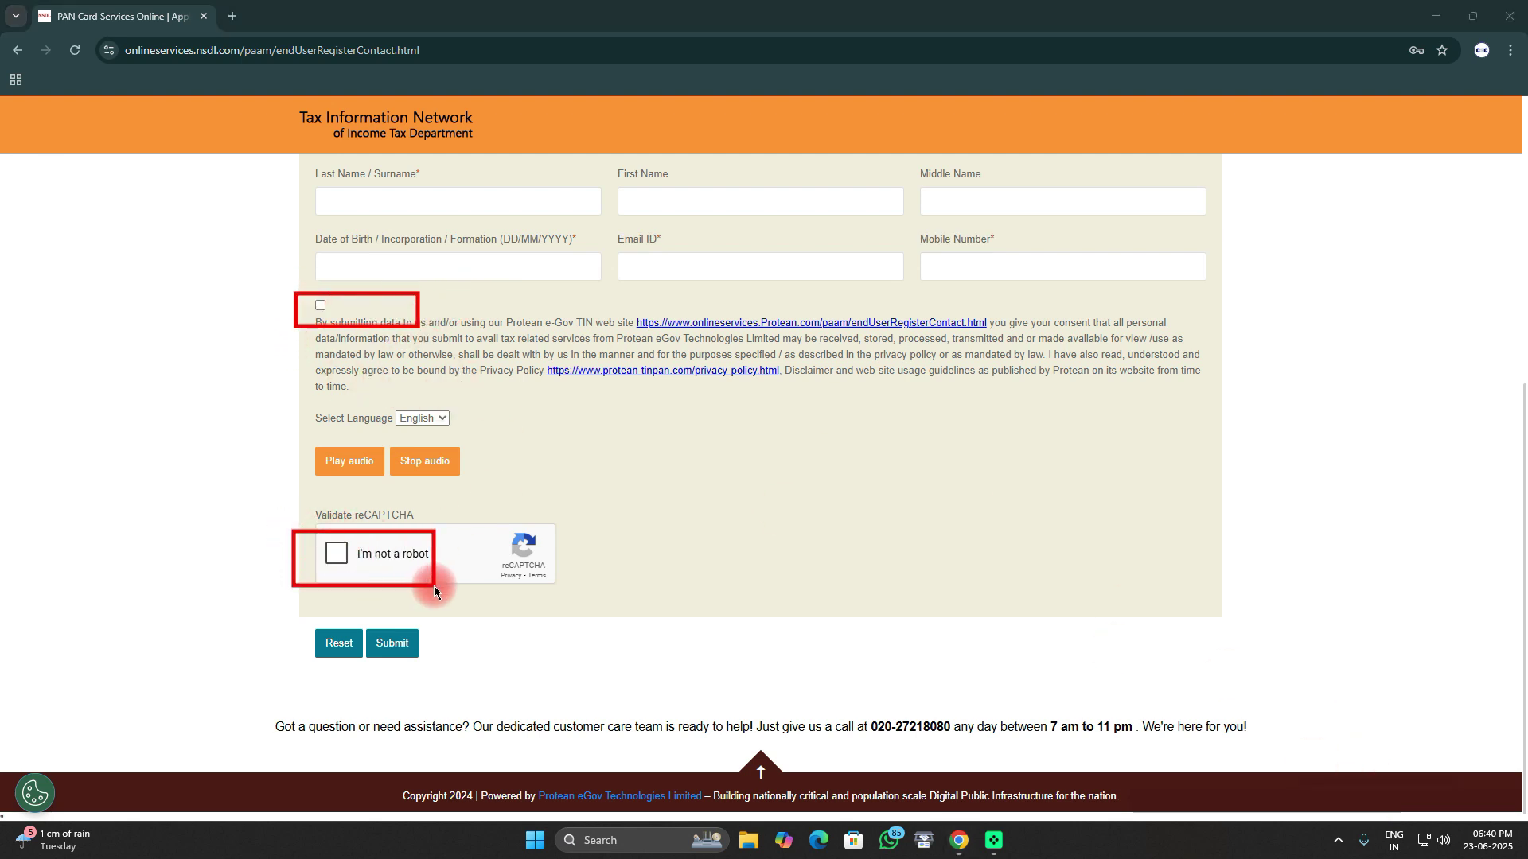
pyautogui.moveTo(367, 623)
pyautogui.mouseDown()
pyautogui.moveTo(414, 671)
pyautogui.moveTo(440, 671)
pyautogui.mouseUp()
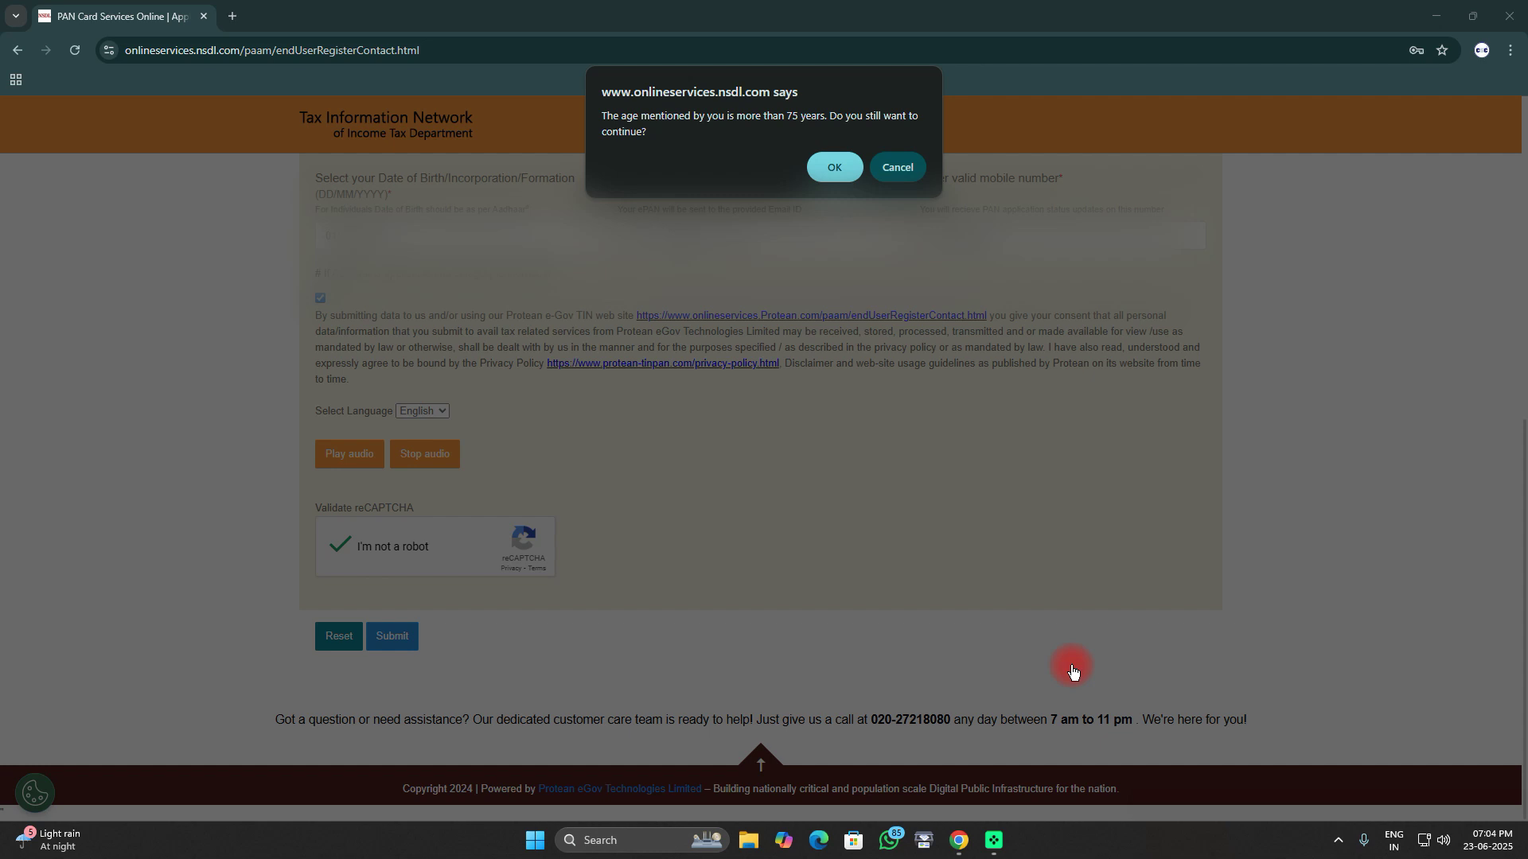
# Step: Accept the applicant age confirmation for the submitted form and locate the option to continue from the token page
pyautogui.press('Return')
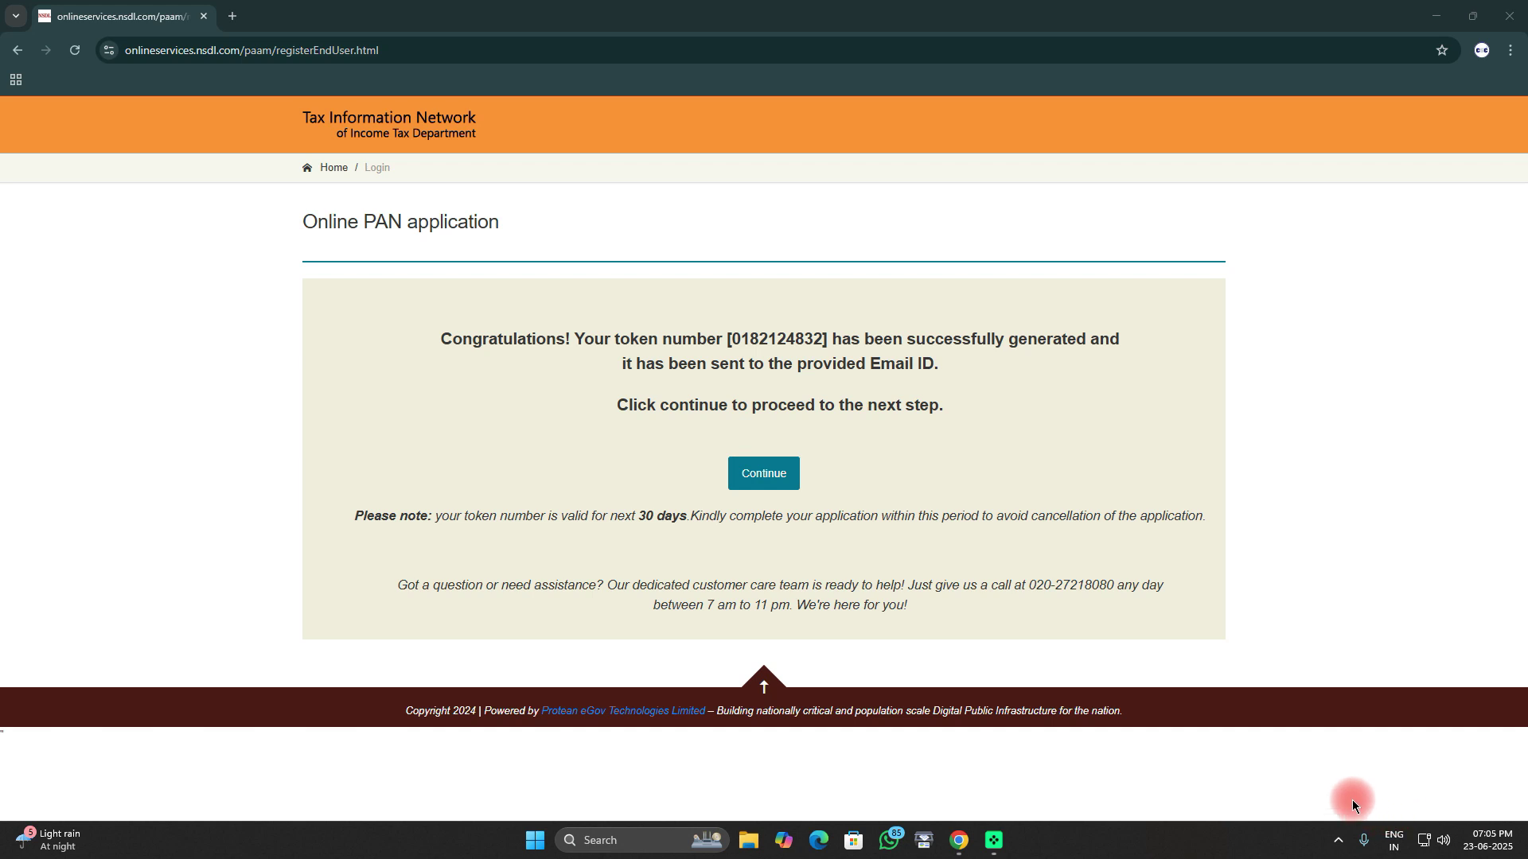
pyautogui.click(1316, 765)
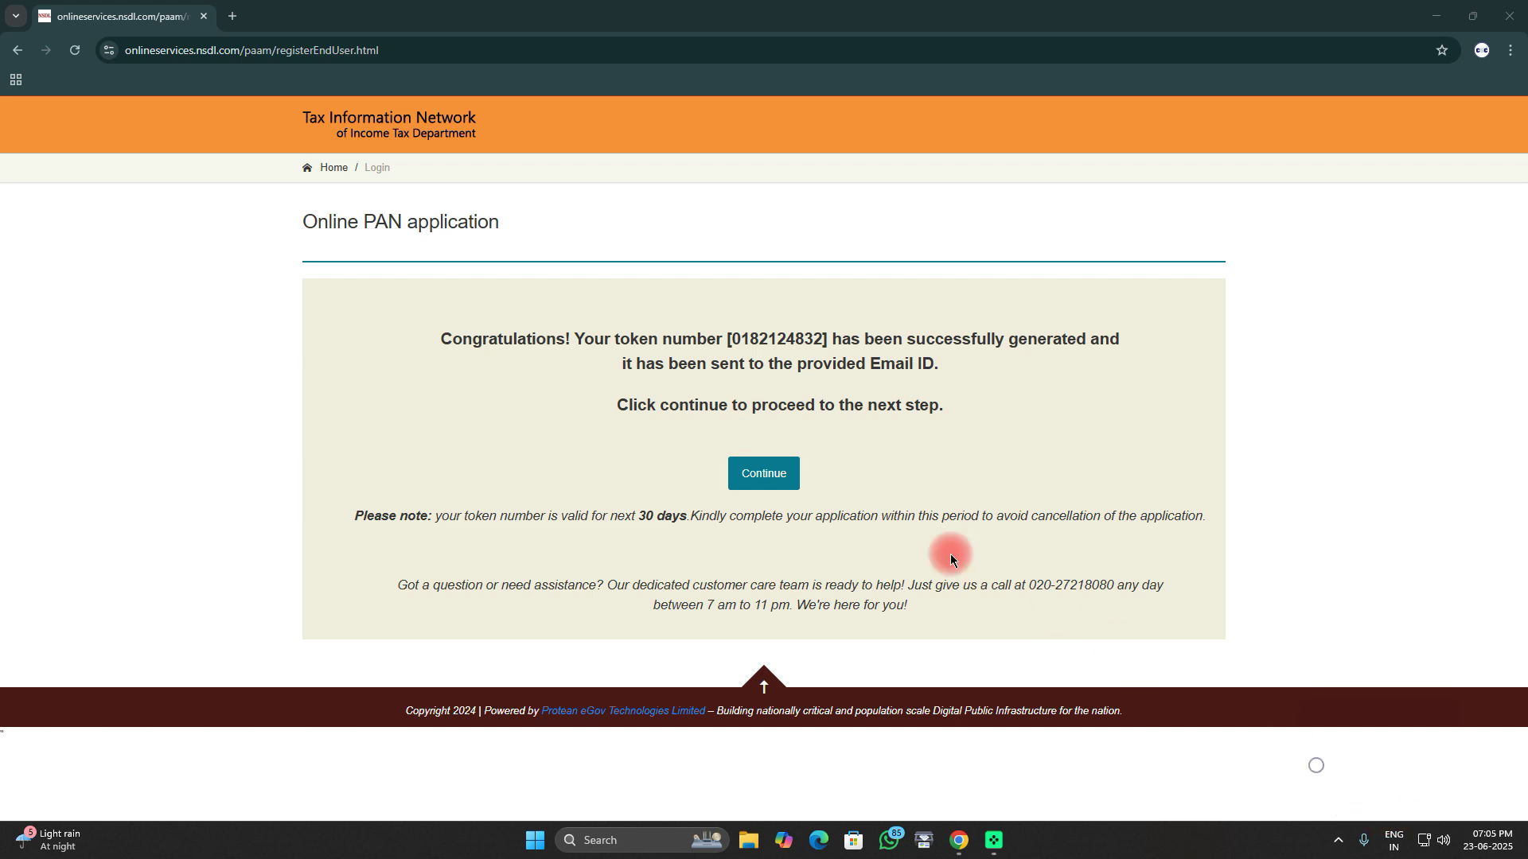
pyautogui.moveTo(721, 432); pyautogui.dragTo(840, 507)
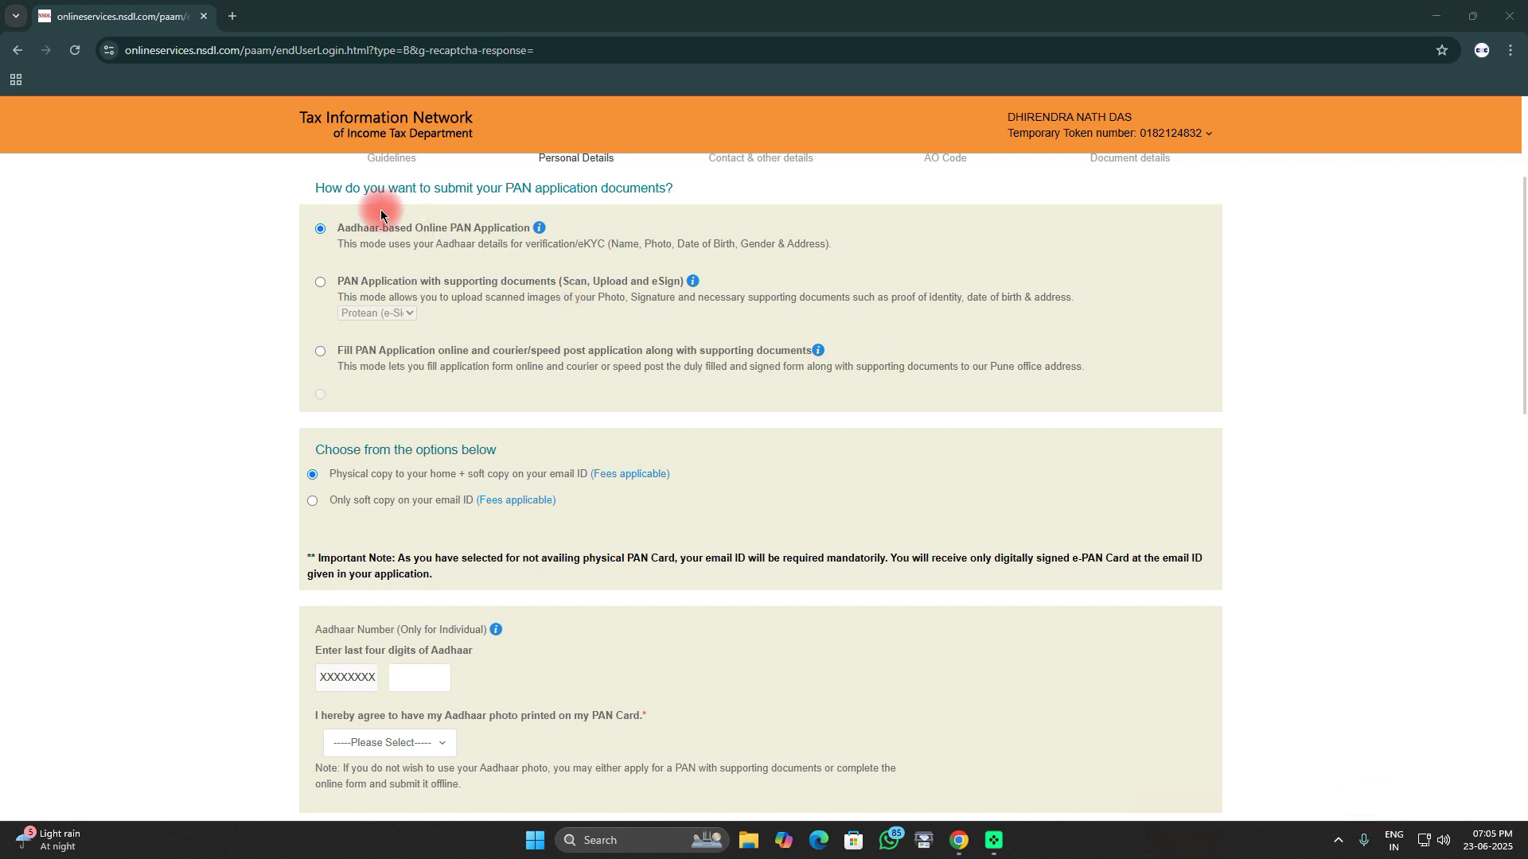
# Step: Examine the personal details form's document submission modes, Aadhaar digits, Aadhaar photo consent and applicant name sections
pyautogui.moveTo(276, 196)
pyautogui.mouseDown()
pyautogui.moveTo(467, 271)
pyautogui.moveTo(875, 272)
pyautogui.mouseUp()
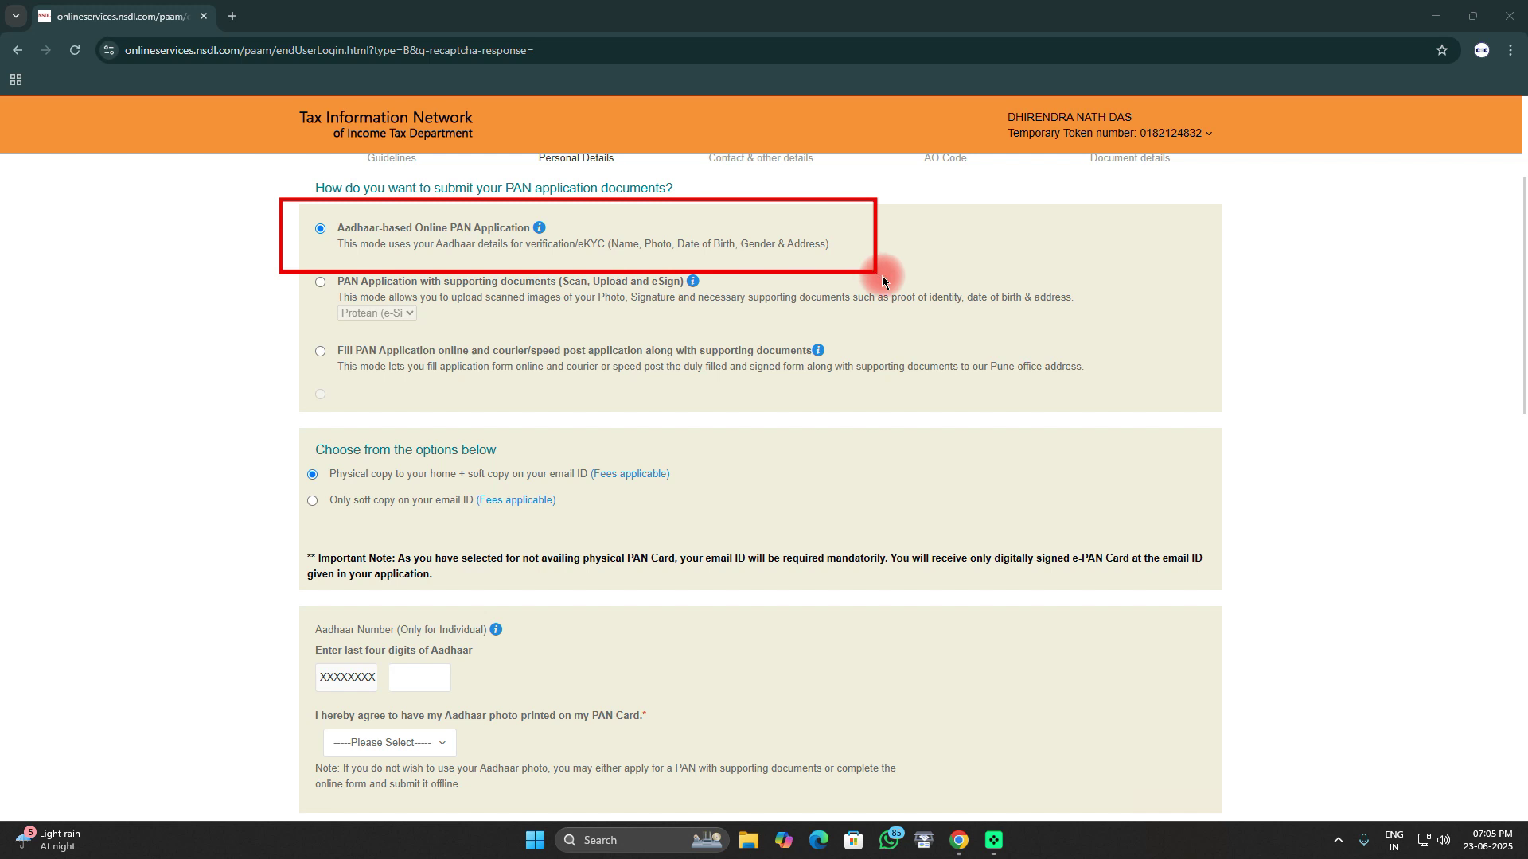
pyautogui.moveTo(277, 268)
pyautogui.mouseDown()
pyautogui.moveTo(589, 331)
pyautogui.moveTo(1086, 331)
pyautogui.mouseUp()
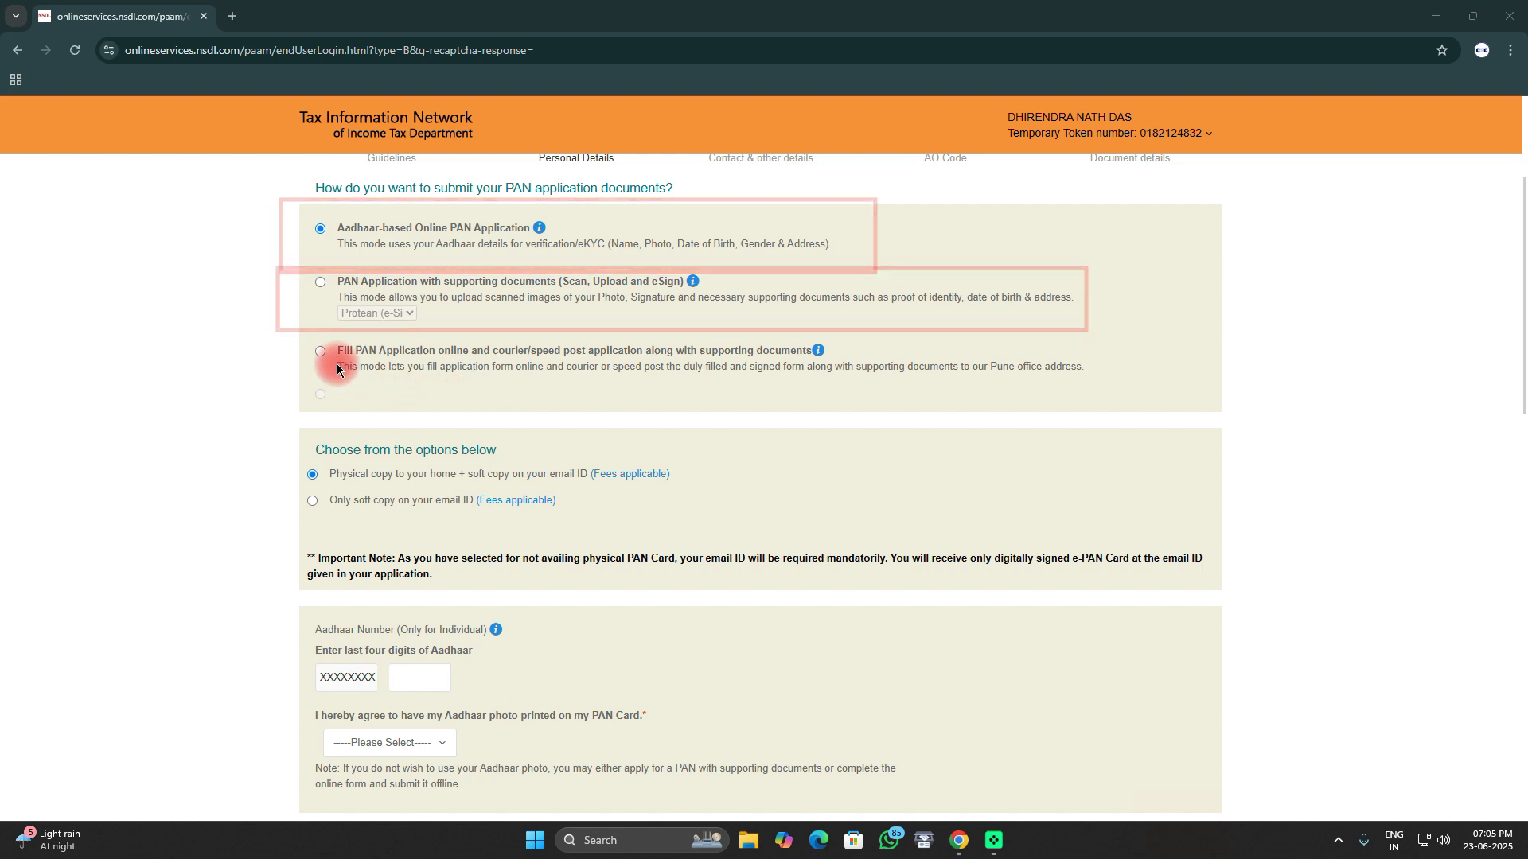
pyautogui.moveTo(288, 336)
pyautogui.mouseDown()
pyautogui.moveTo(429, 384)
pyautogui.moveTo(1104, 417)
pyautogui.moveTo(1116, 399)
pyautogui.mouseUp()
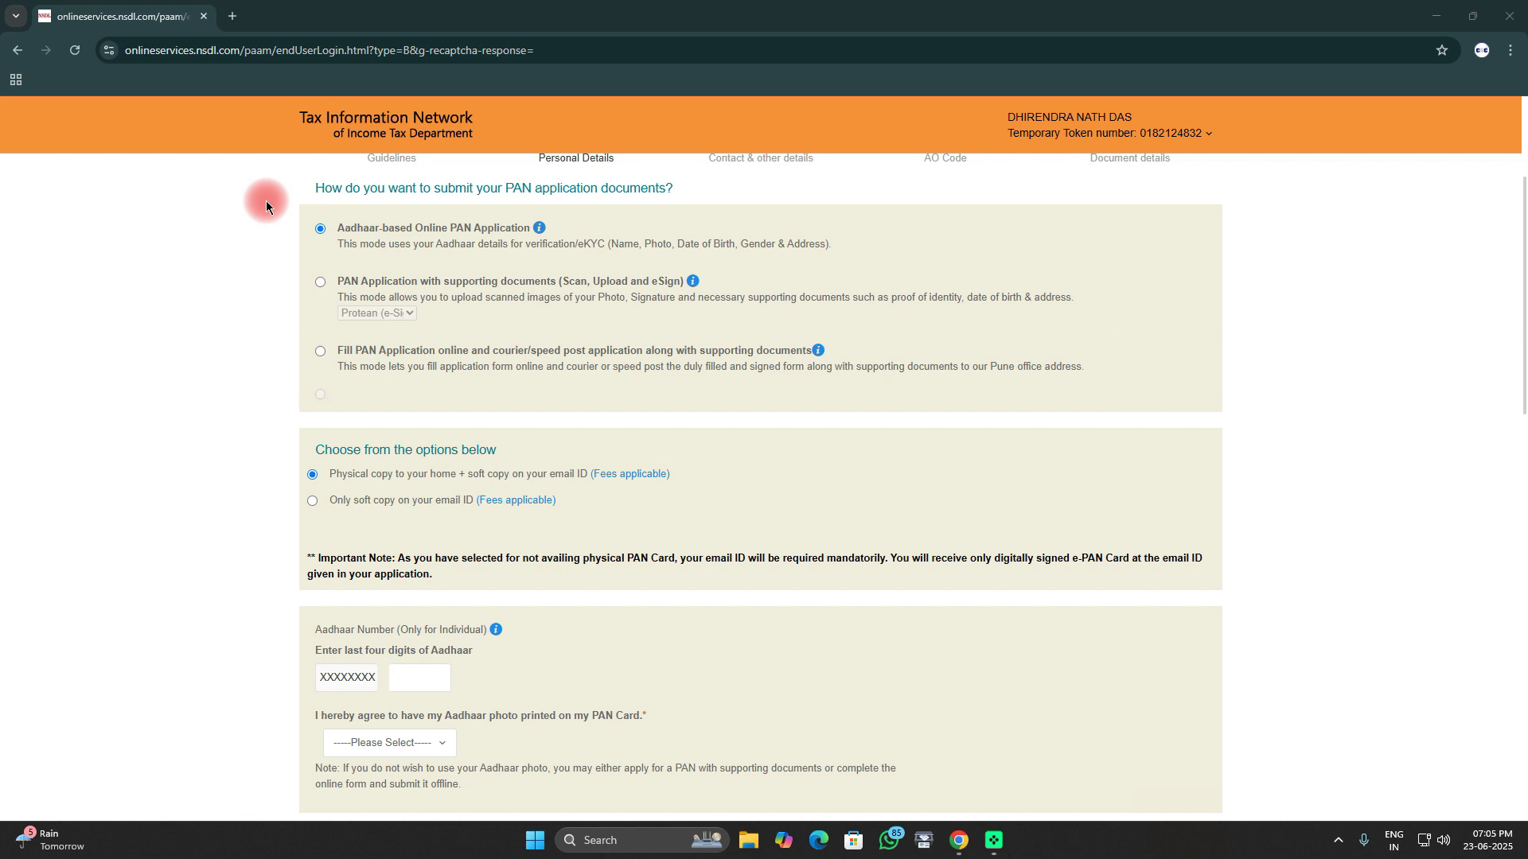
pyautogui.moveTo(277, 633)
pyautogui.mouseDown()
pyautogui.moveTo(406, 700)
pyautogui.moveTo(494, 700)
pyautogui.mouseUp()
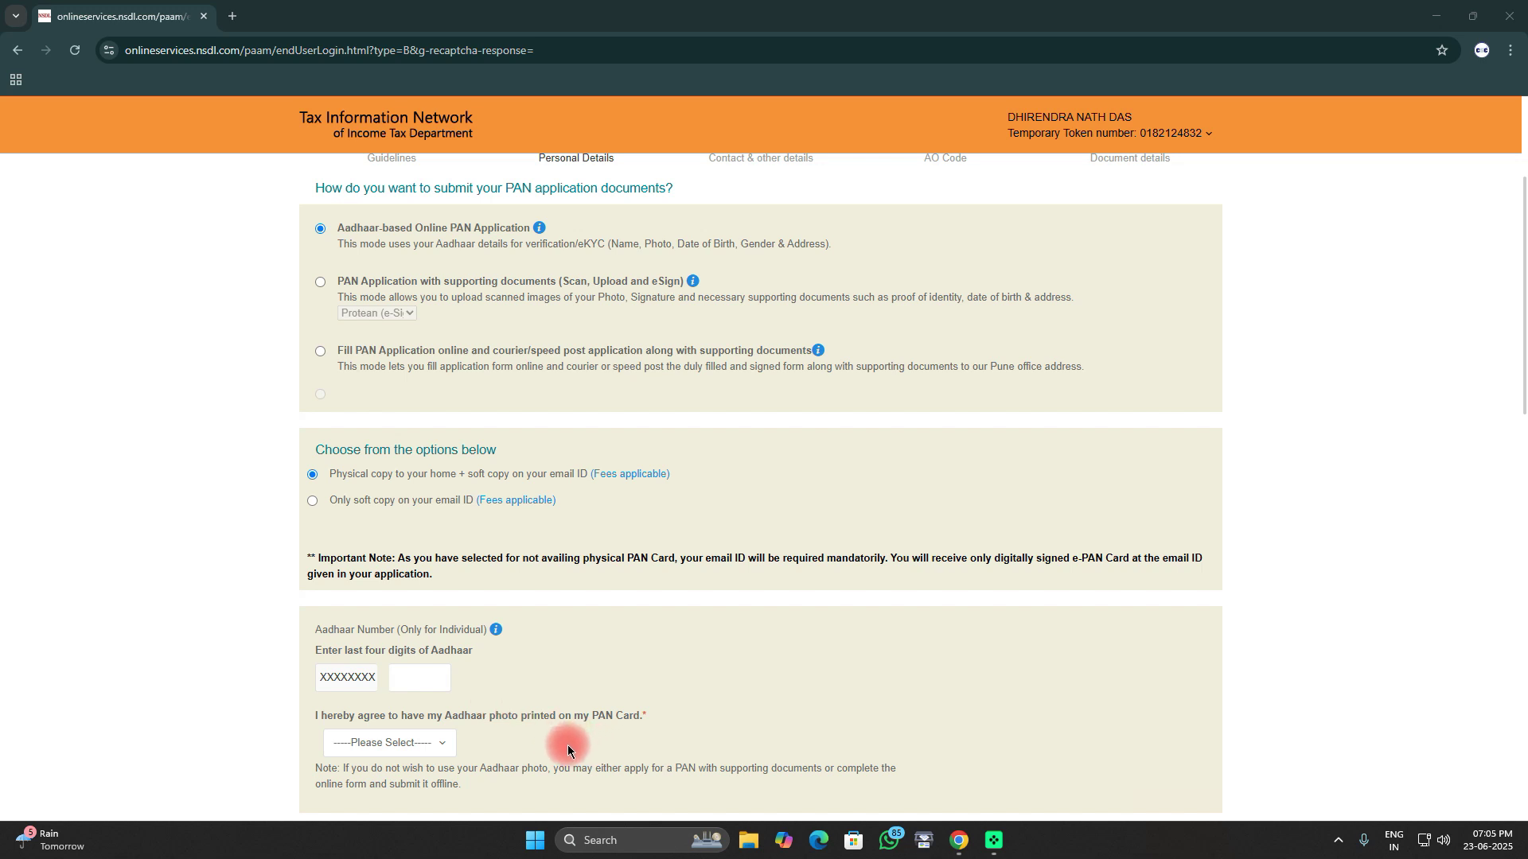
pyautogui.moveTo(276, 700); pyautogui.dragTo(541, 771)
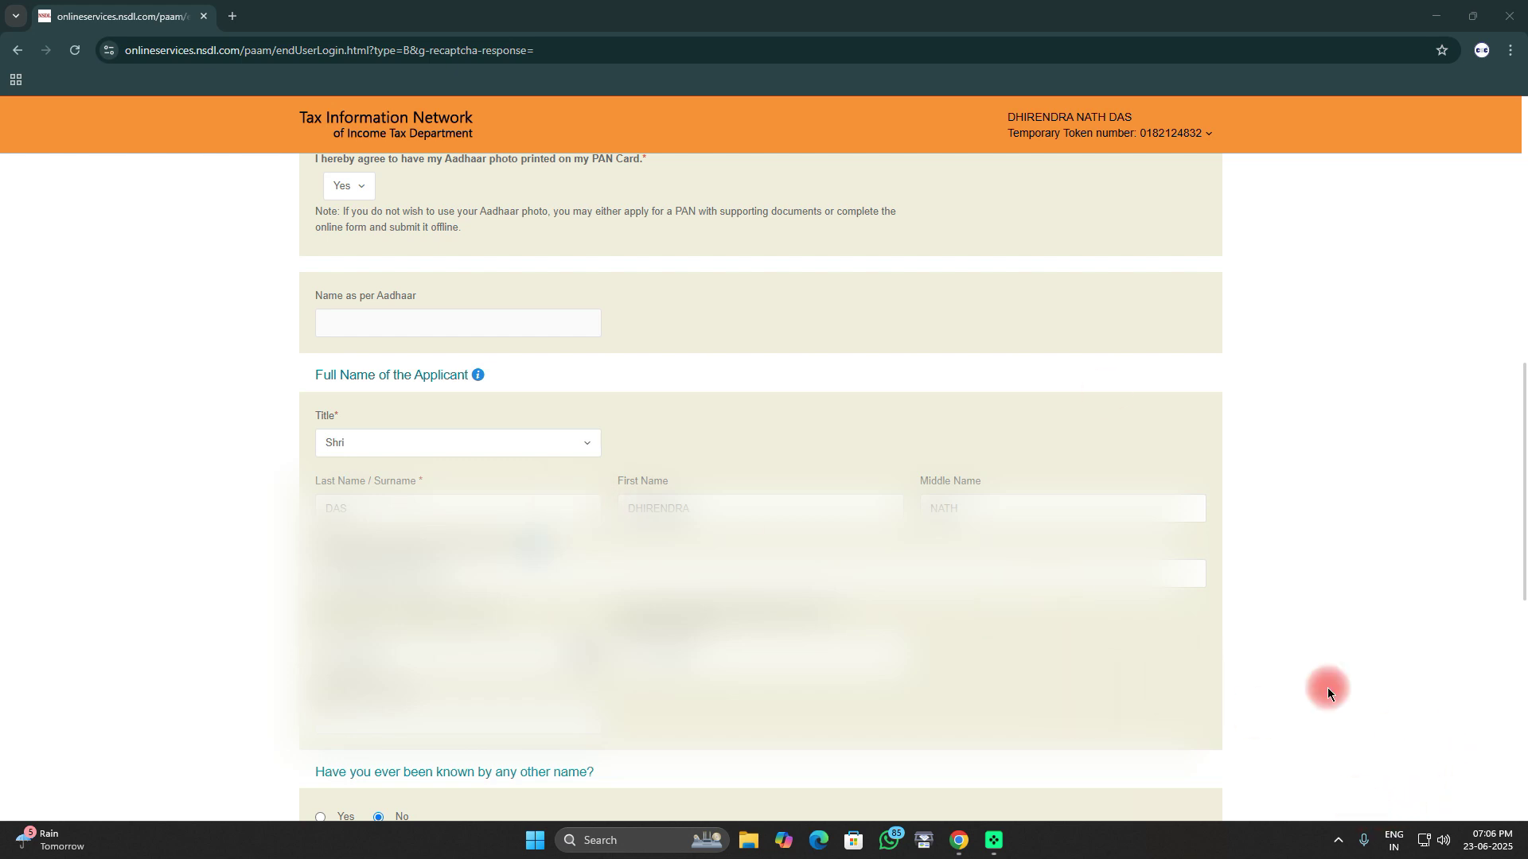
pyautogui.moveTo(281, 194)
pyautogui.mouseDown()
pyautogui.moveTo(330, 231)
pyautogui.moveTo(928, 252)
pyautogui.mouseUp()
pyautogui.moveTo(217, 394)
pyautogui.mouseDown()
pyautogui.moveTo(444, 603)
pyautogui.moveTo(914, 657)
pyautogui.moveTo(1211, 623)
pyautogui.mouseUp()
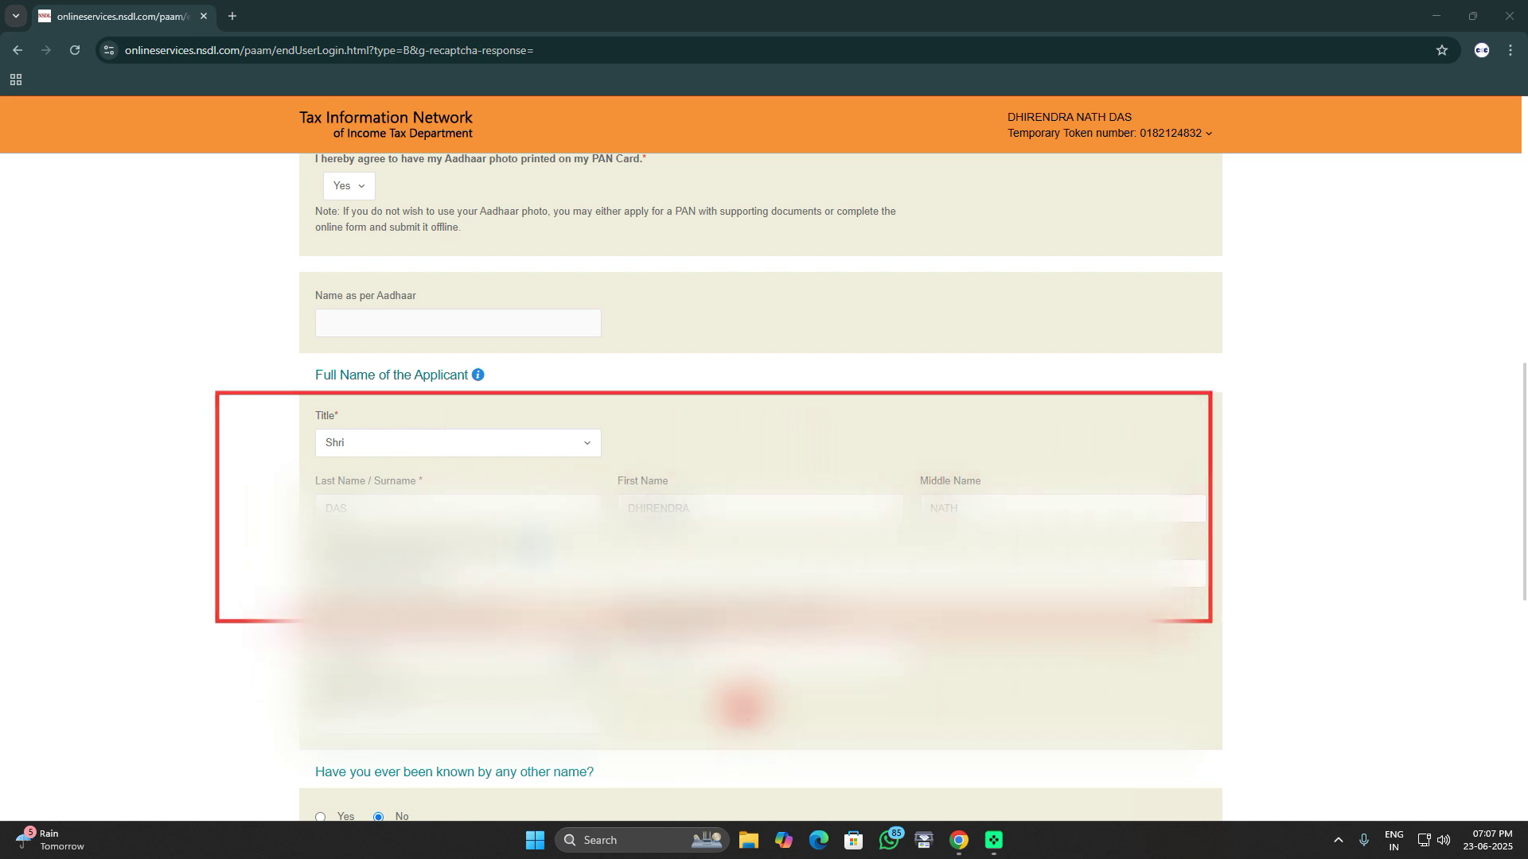
pyautogui.moveTo(700, 689); pyautogui.dragTo(946, 693)
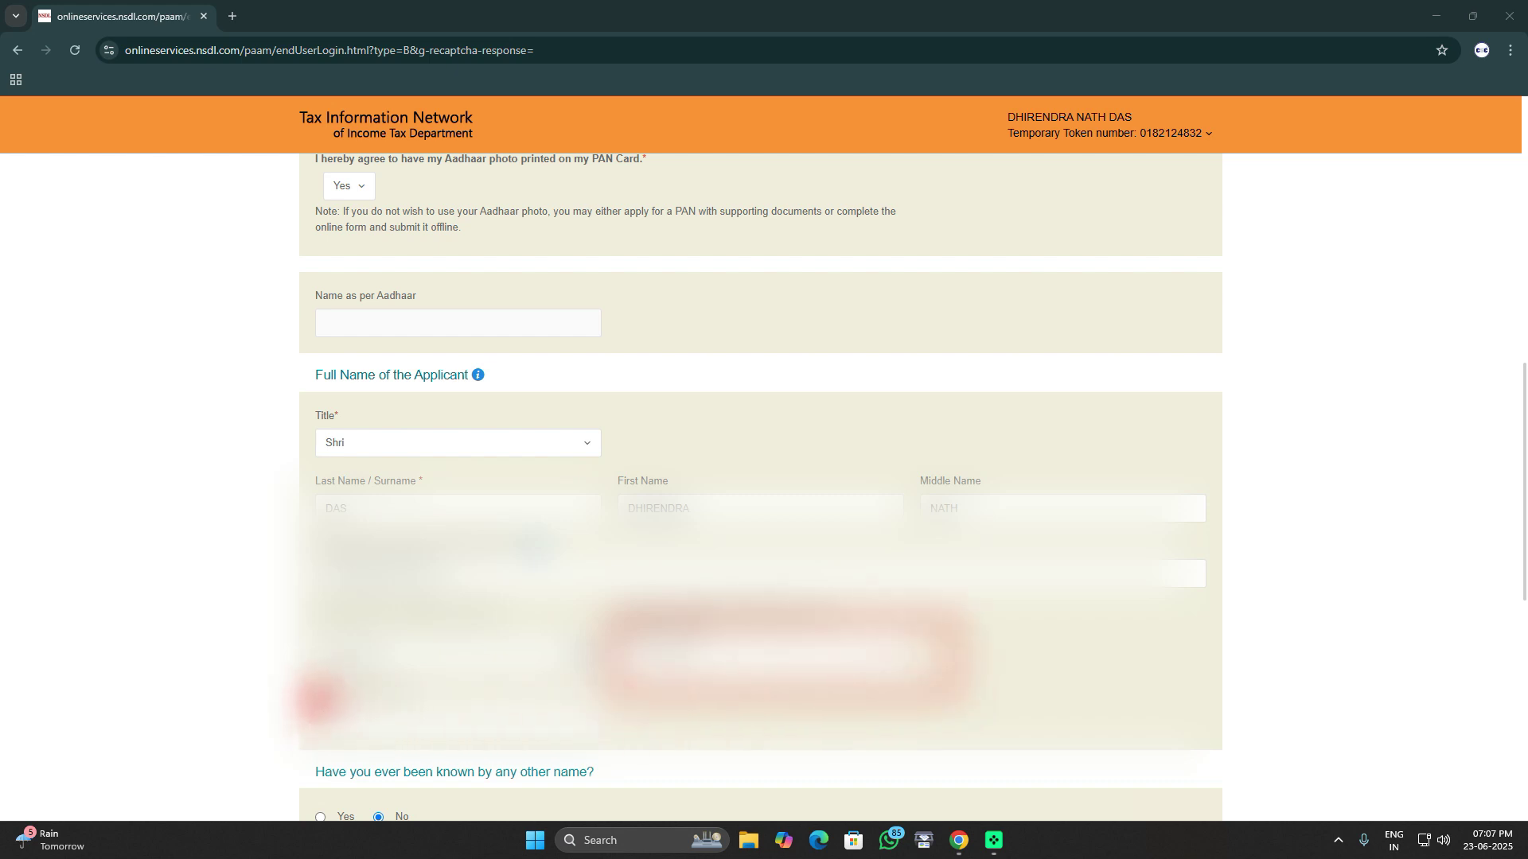
pyautogui.moveTo(286, 689)
pyautogui.mouseDown()
pyautogui.moveTo(436, 754)
pyautogui.moveTo(681, 752)
pyautogui.mouseUp()
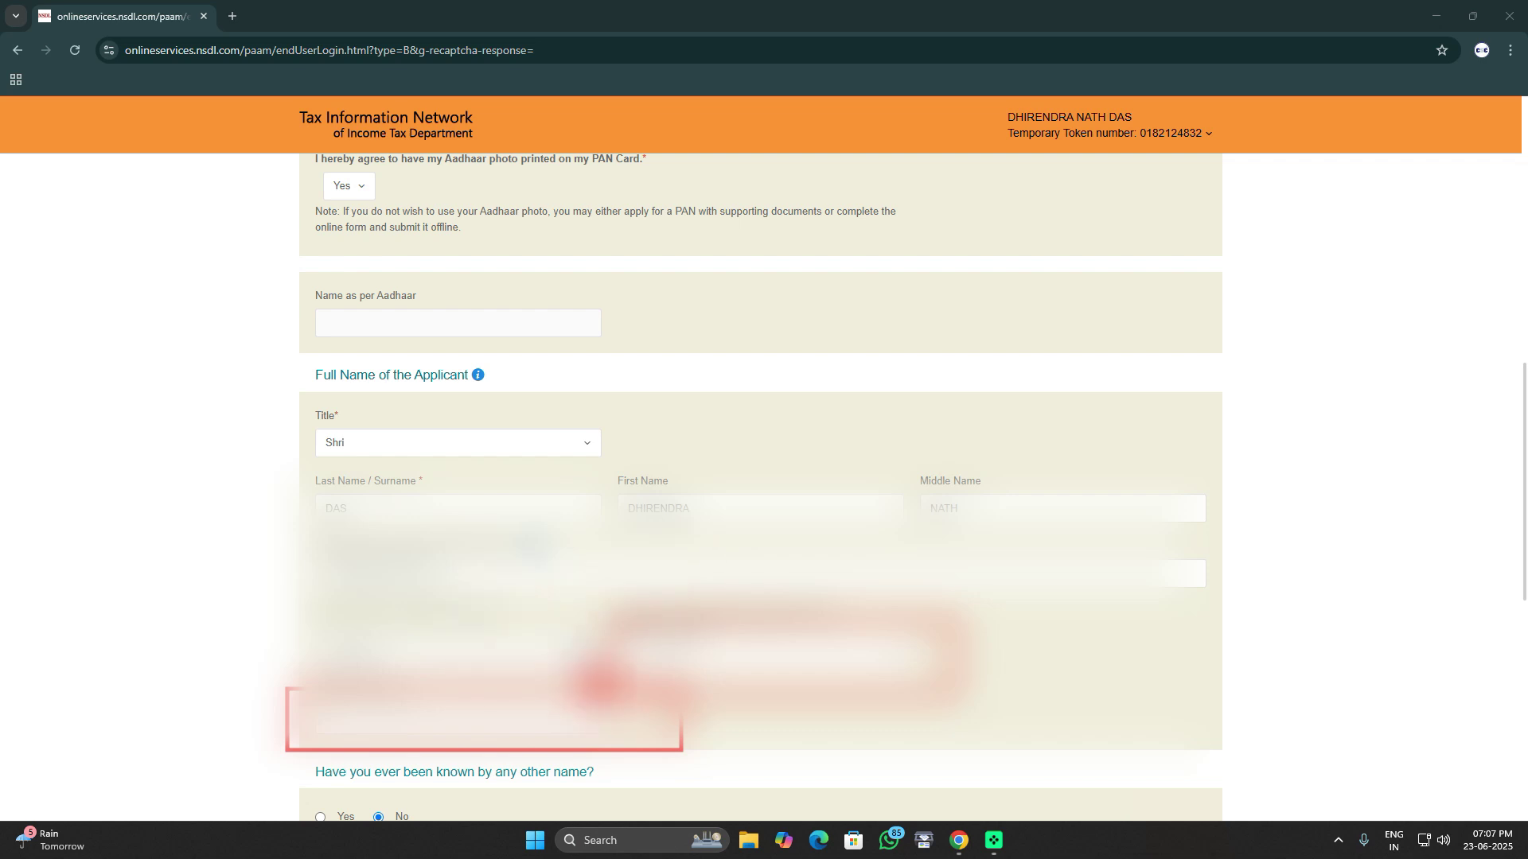
pyautogui.click(1435, 805)
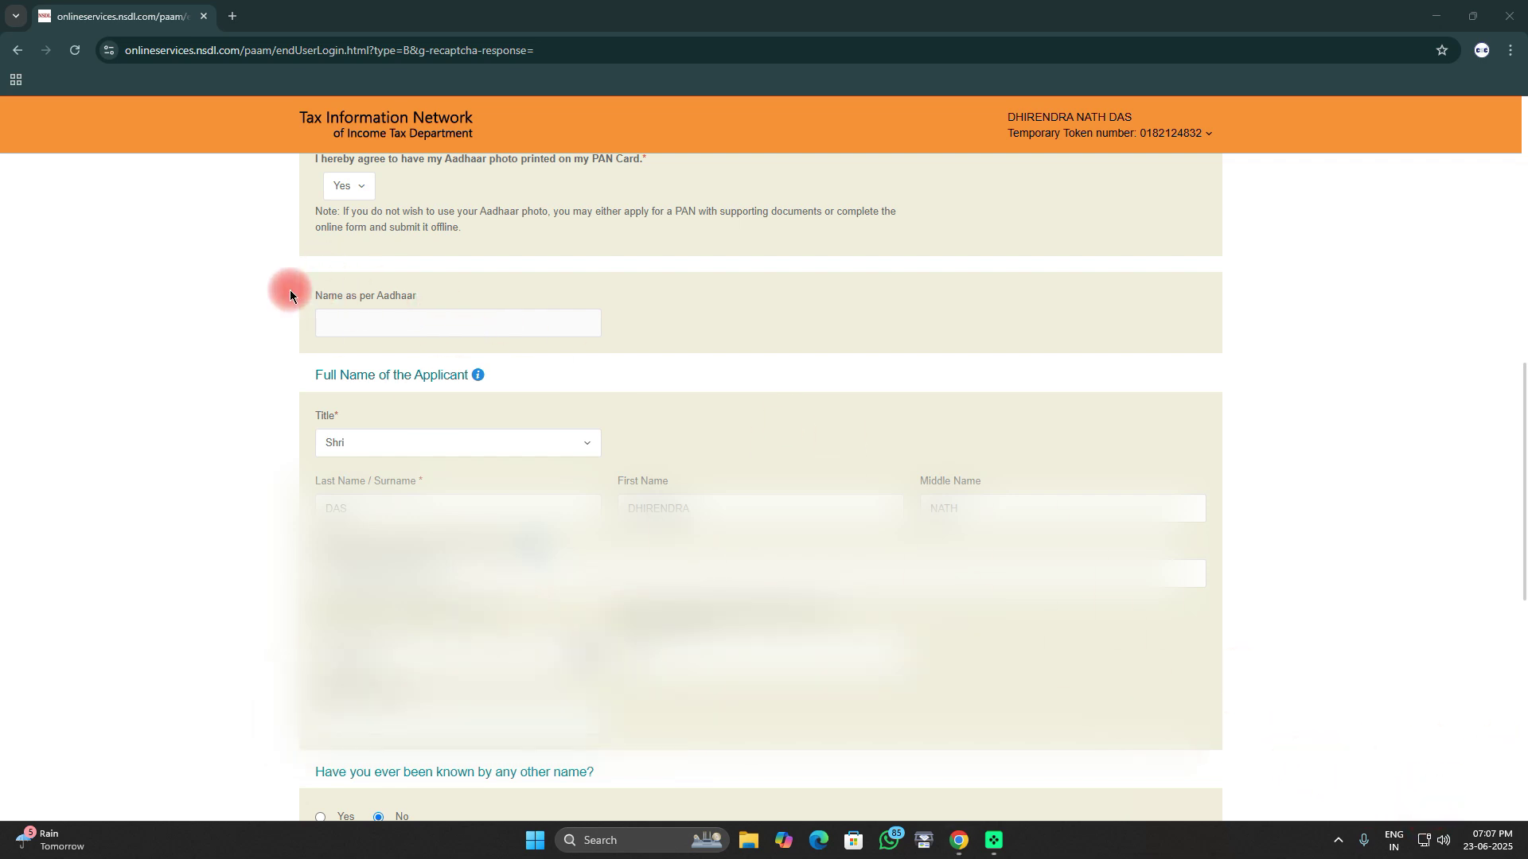
pyautogui.moveTo(296, 290)
pyautogui.mouseDown()
pyautogui.moveTo(398, 350)
pyautogui.moveTo(643, 357)
pyautogui.mouseUp()
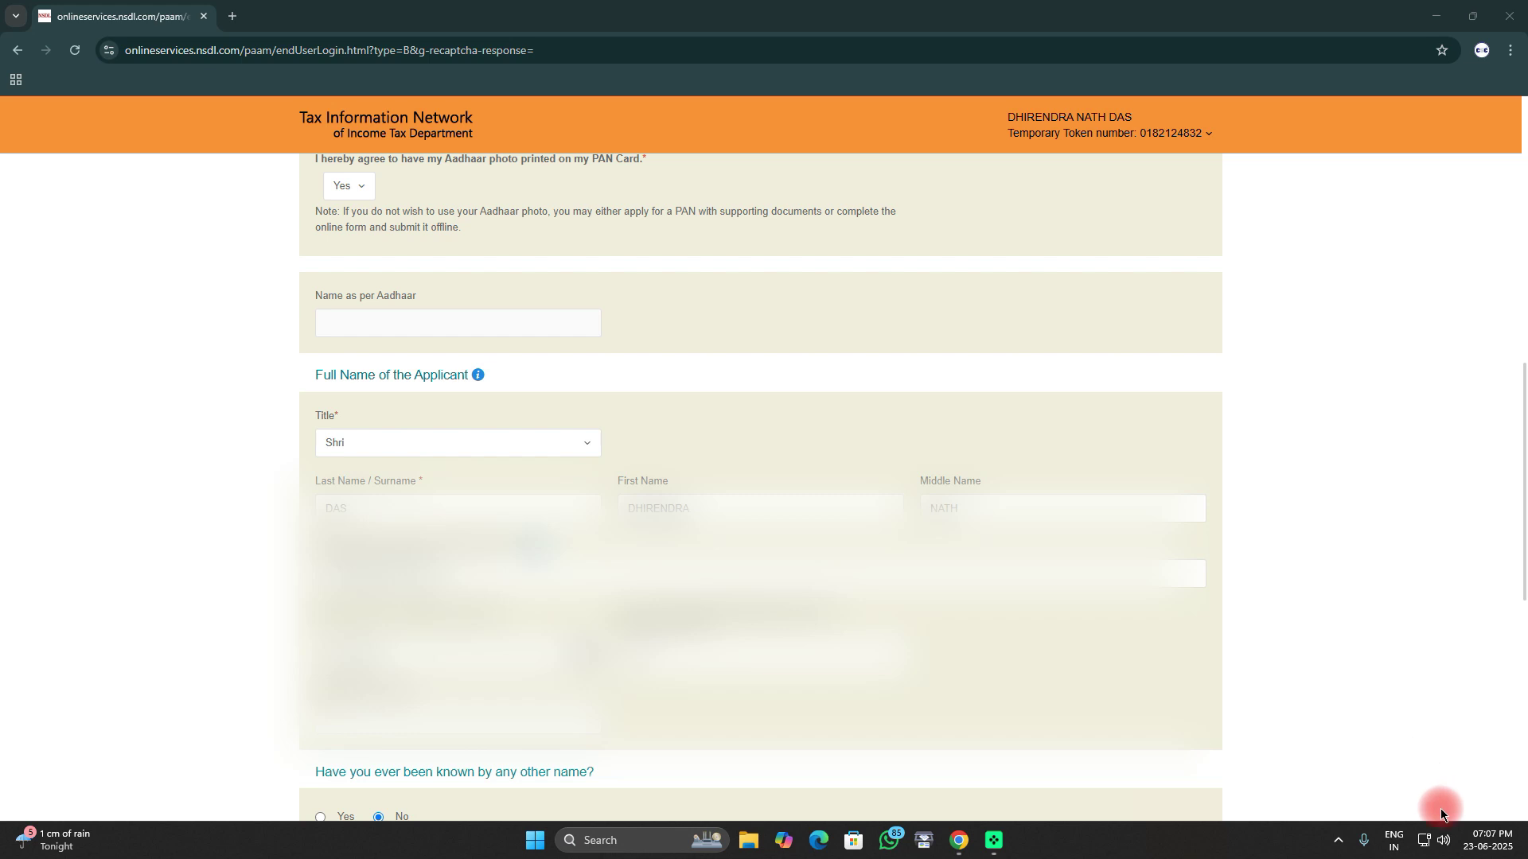
# Step: Examine the other-name question, single-parent question, father's and mother's name fields, and the option to proceed to the next stage
pyautogui.scroll(-7, 1440, 812)
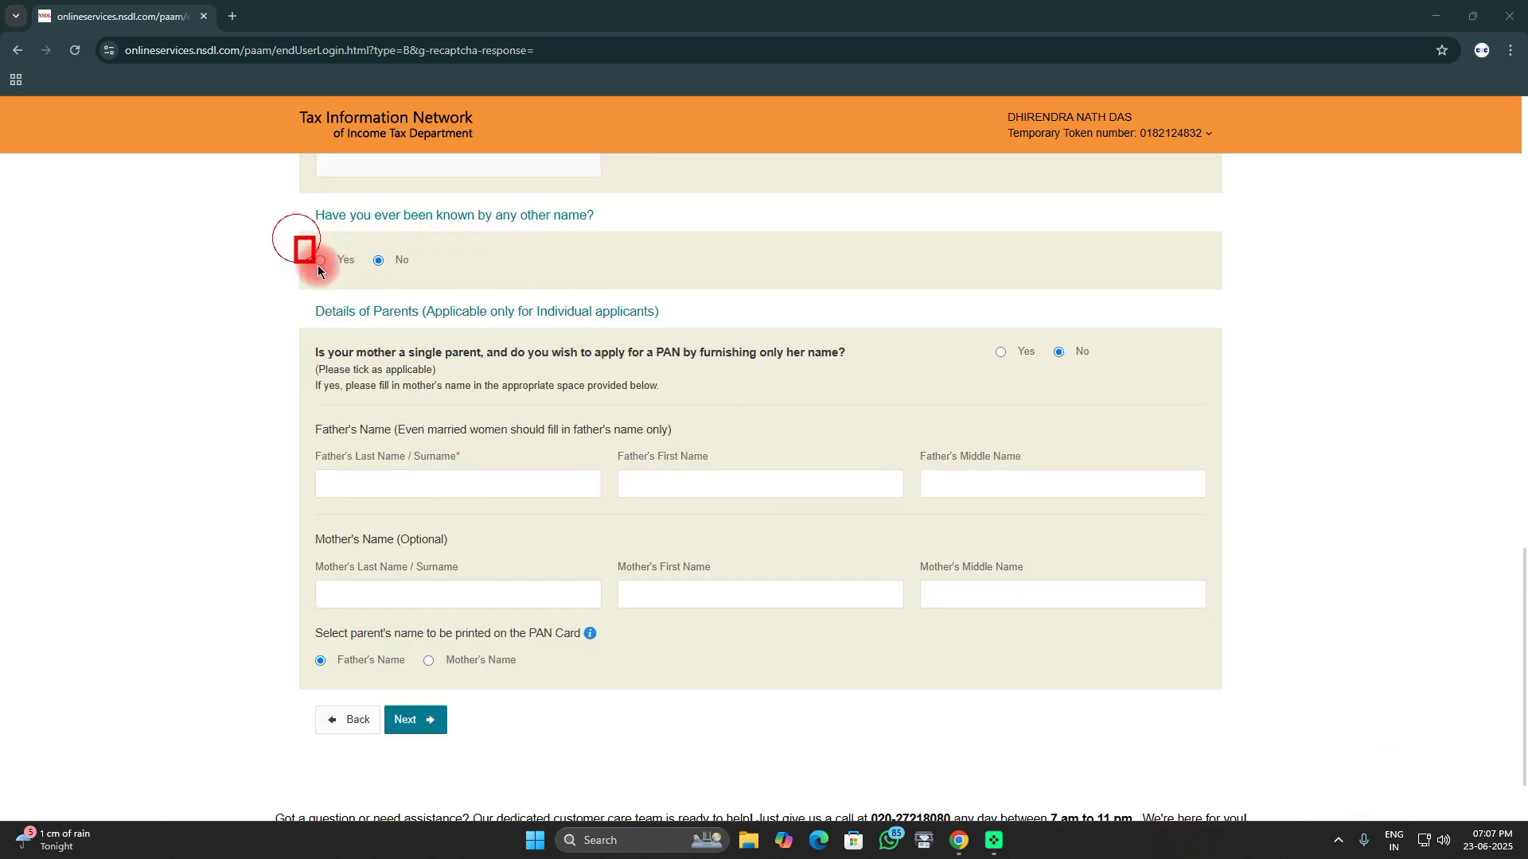
pyautogui.moveTo(319, 269); pyautogui.dragTo(452, 285)
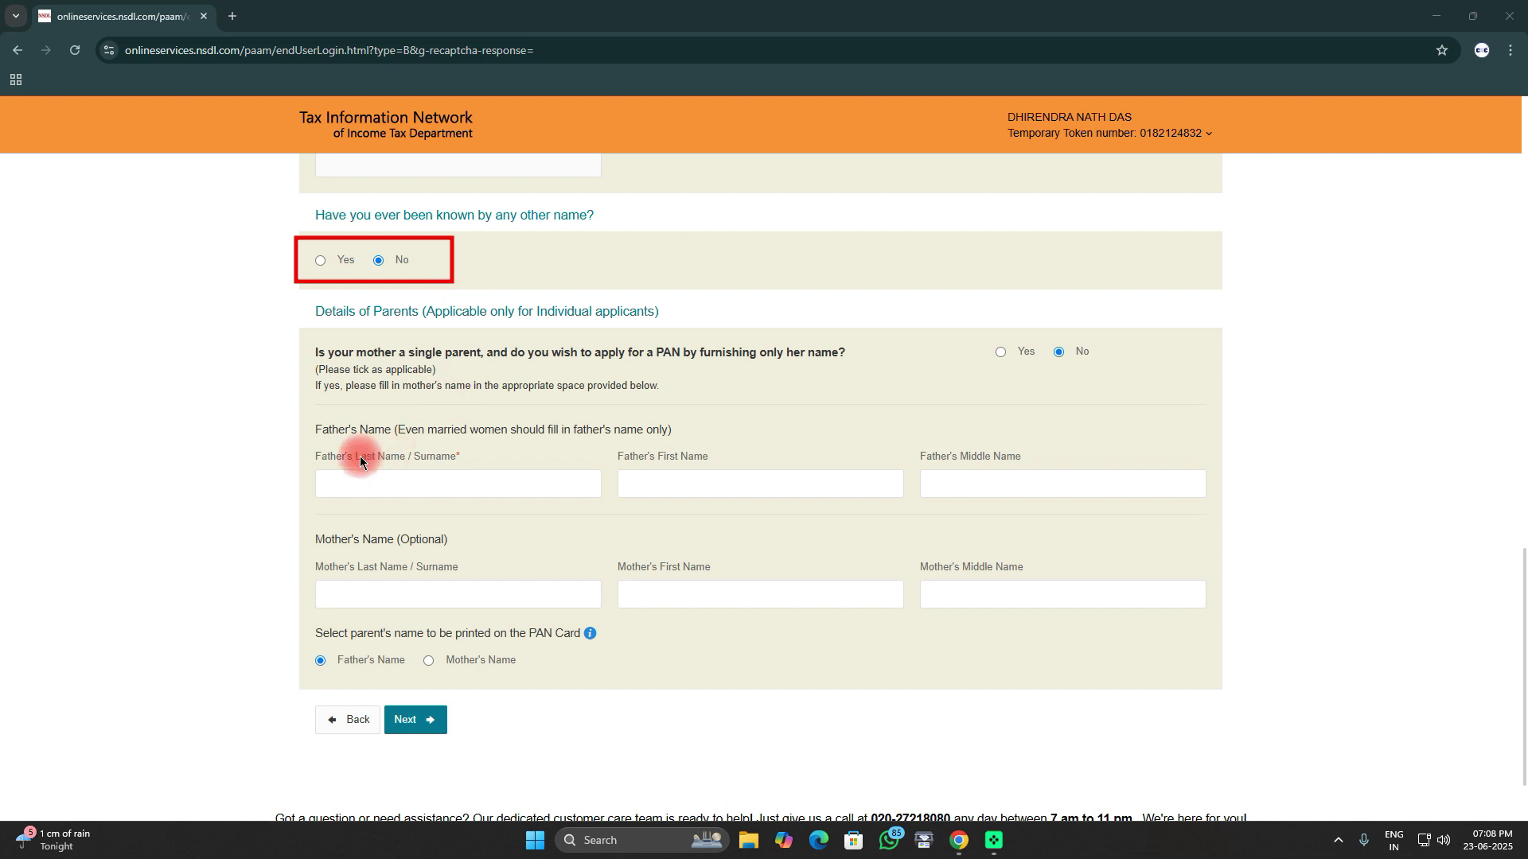
pyautogui.moveTo(304, 441)
pyautogui.mouseDown()
pyautogui.moveTo(473, 522)
pyautogui.moveTo(582, 522)
pyautogui.mouseUp()
pyautogui.moveTo(612, 424); pyautogui.dragTo(822, 526)
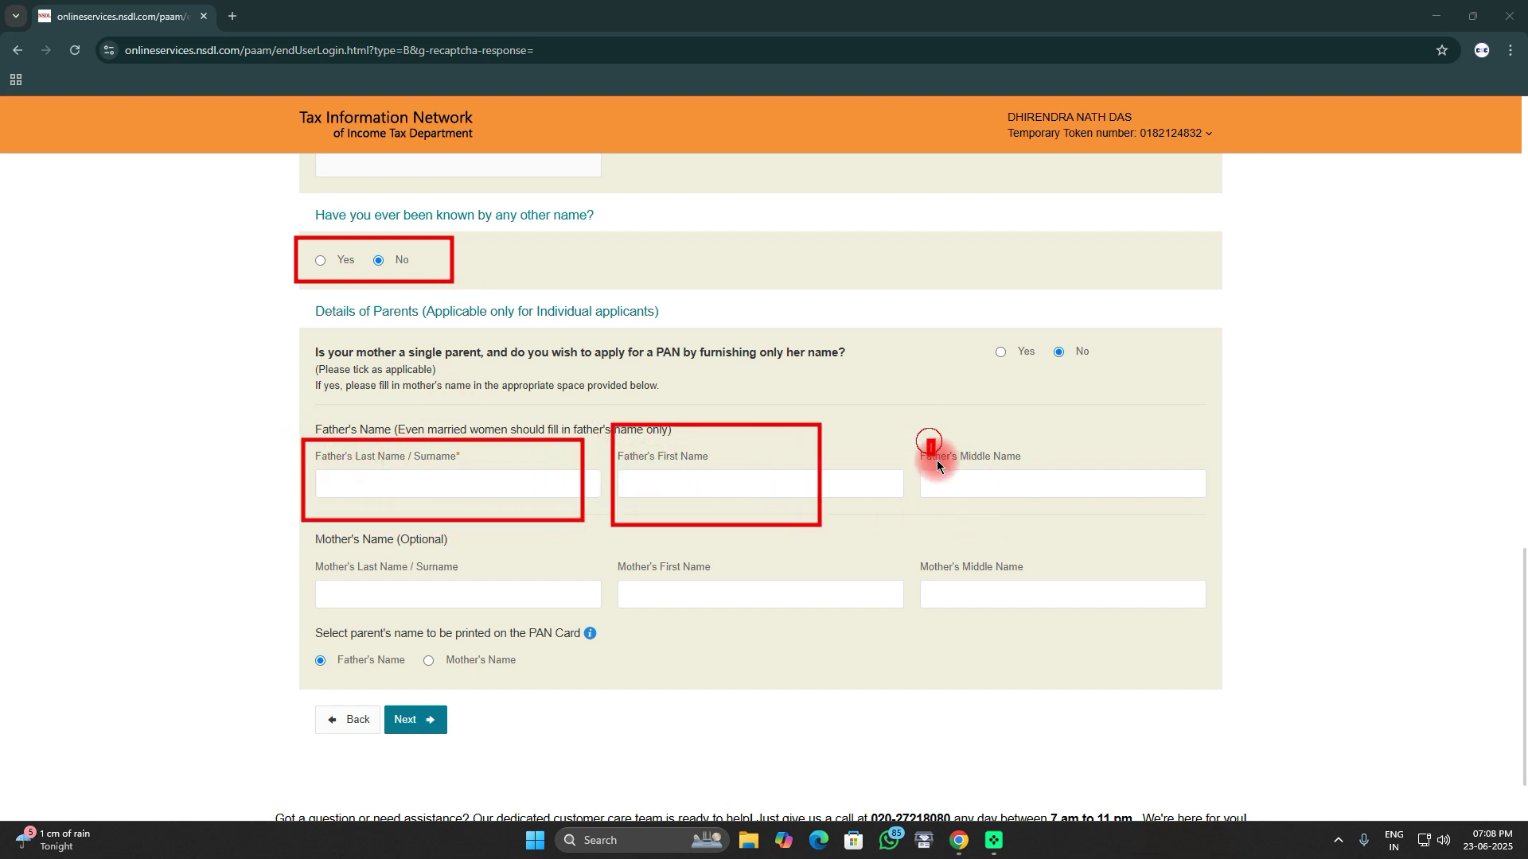
pyautogui.moveTo(937, 466); pyautogui.dragTo(1169, 527)
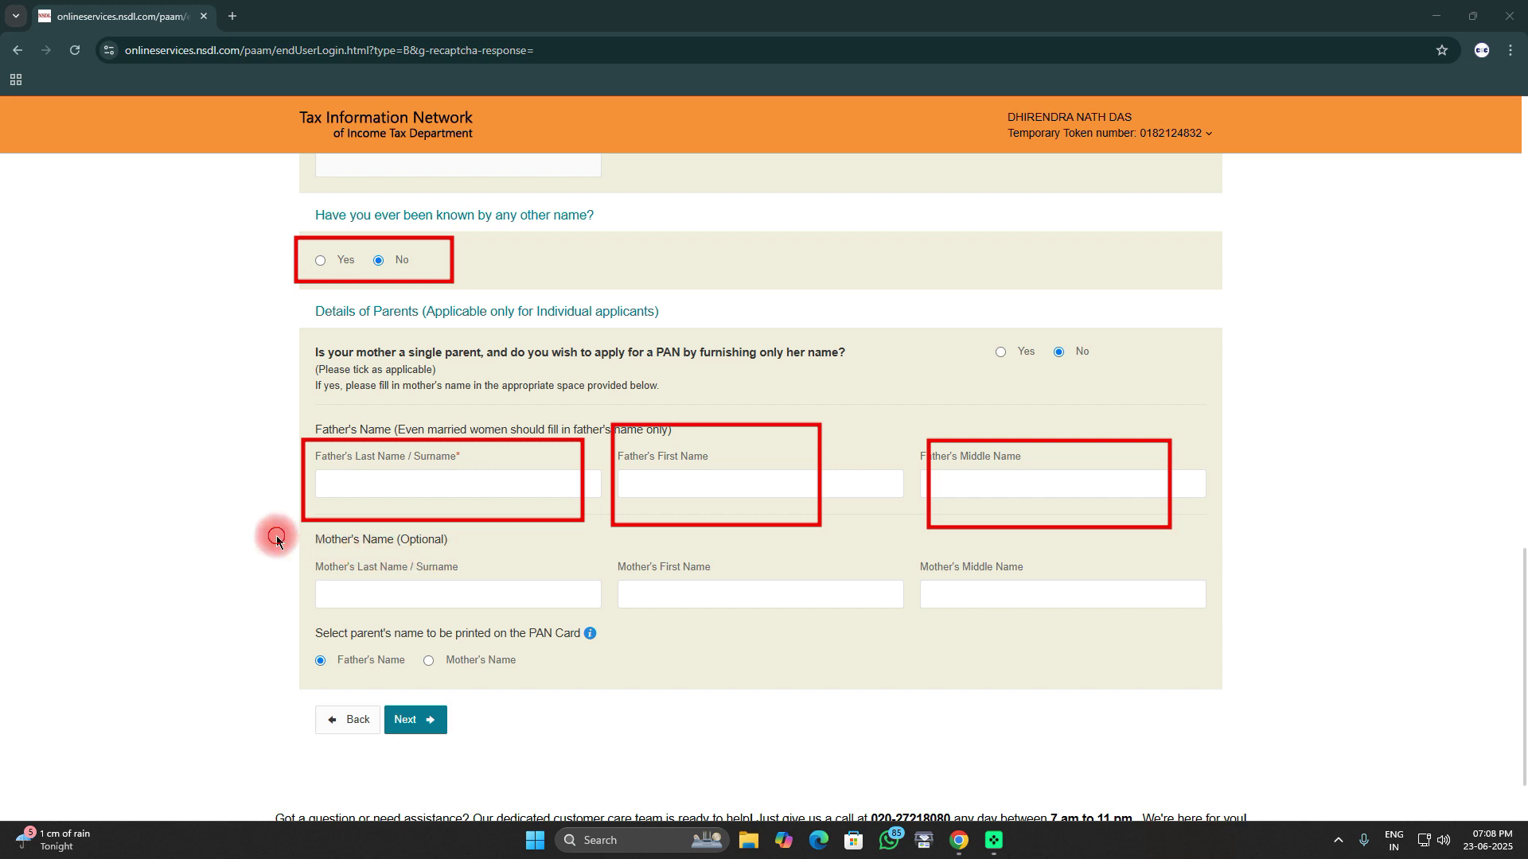
pyautogui.moveTo(275, 537)
pyautogui.mouseDown()
pyautogui.moveTo(711, 608)
pyautogui.moveTo(1179, 622)
pyautogui.mouseUp()
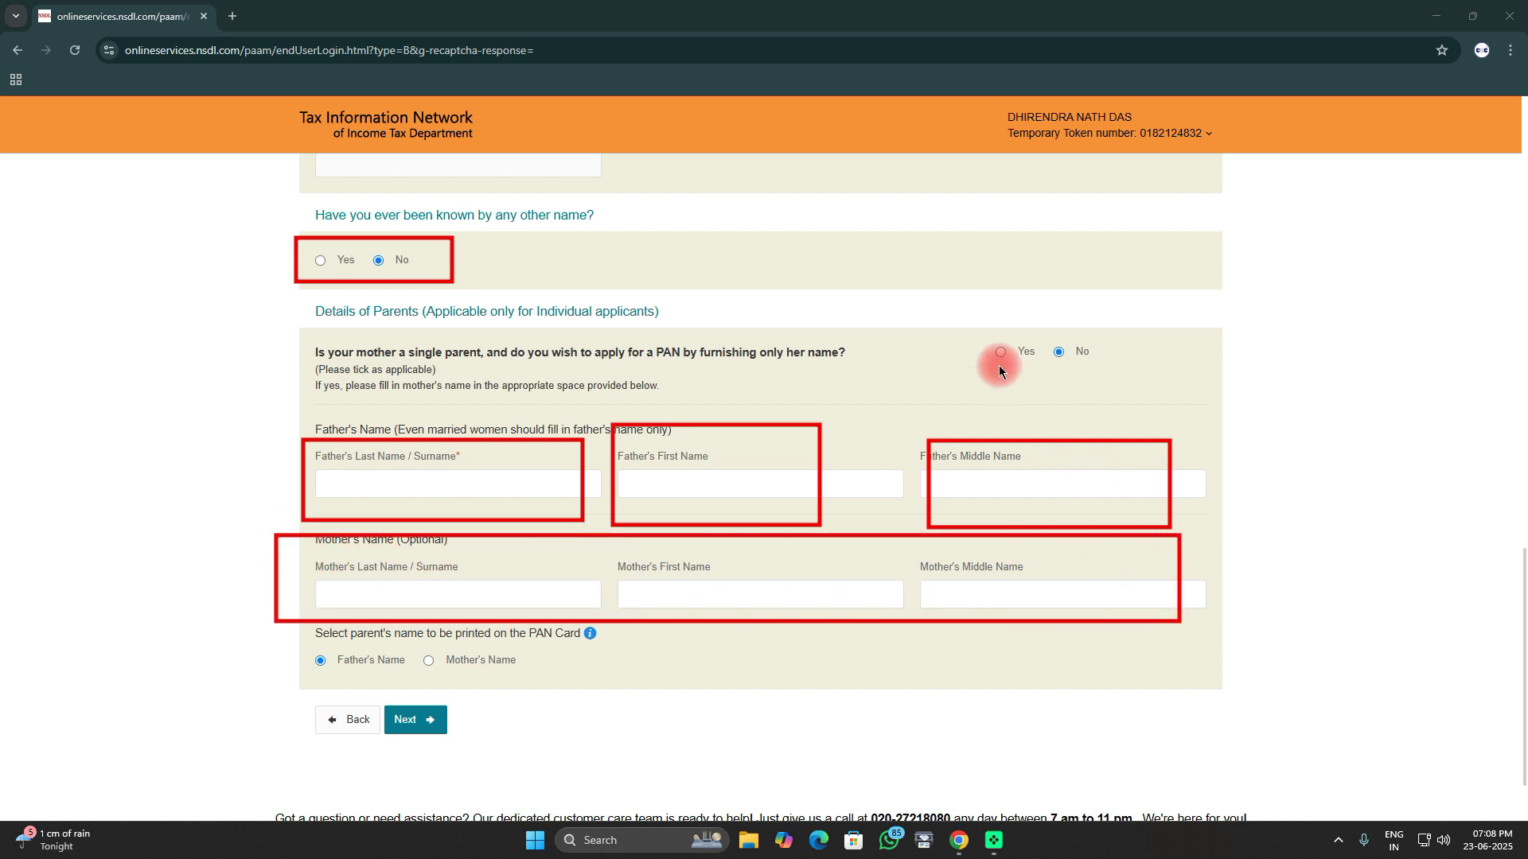
pyautogui.moveTo(977, 325); pyautogui.dragTo(1128, 384)
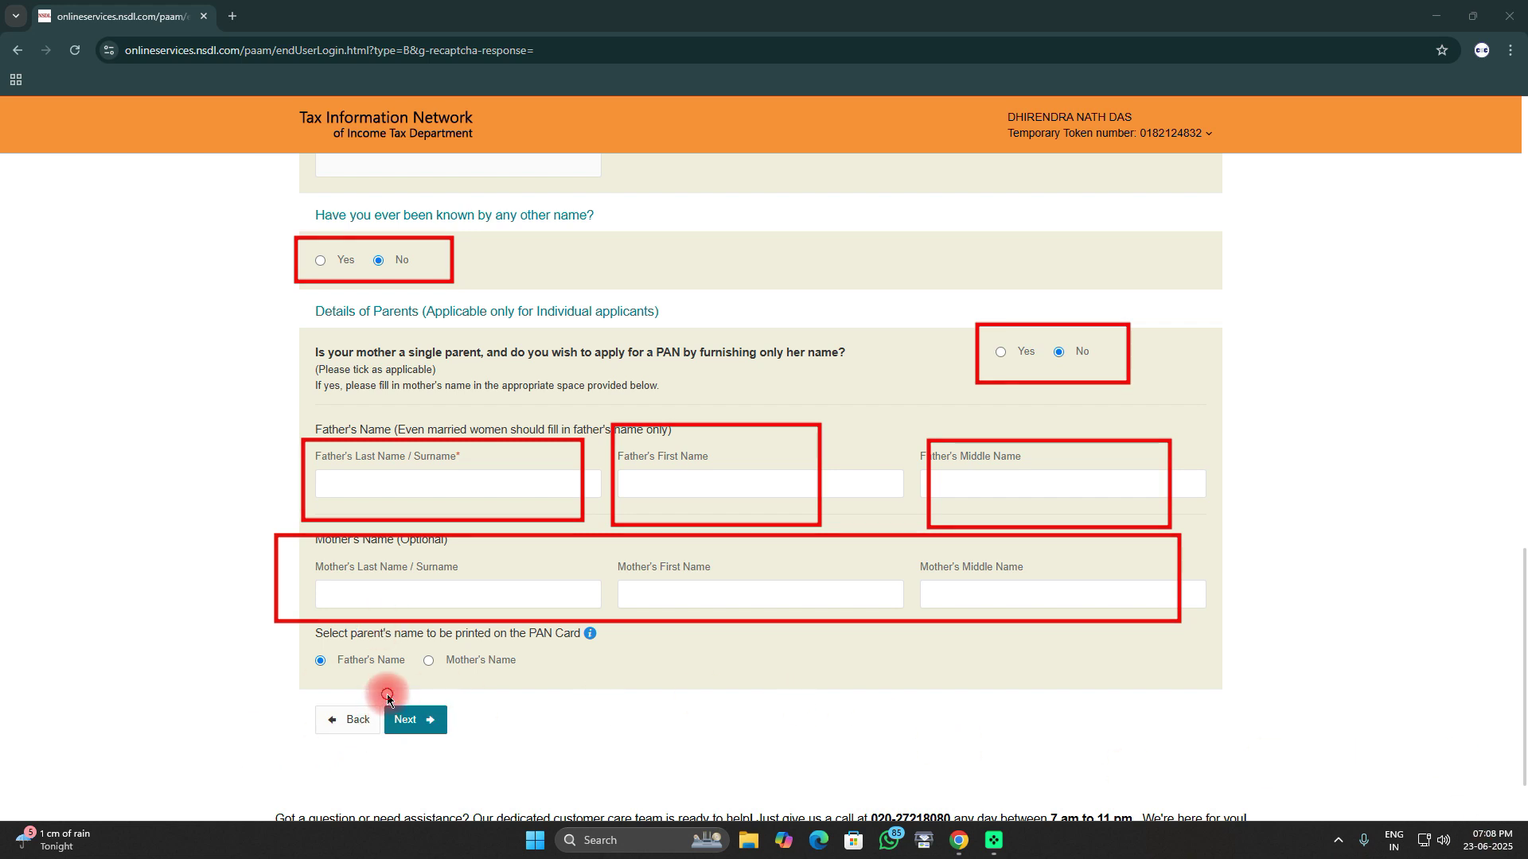
pyautogui.moveTo(386, 693); pyautogui.dragTo(477, 753)
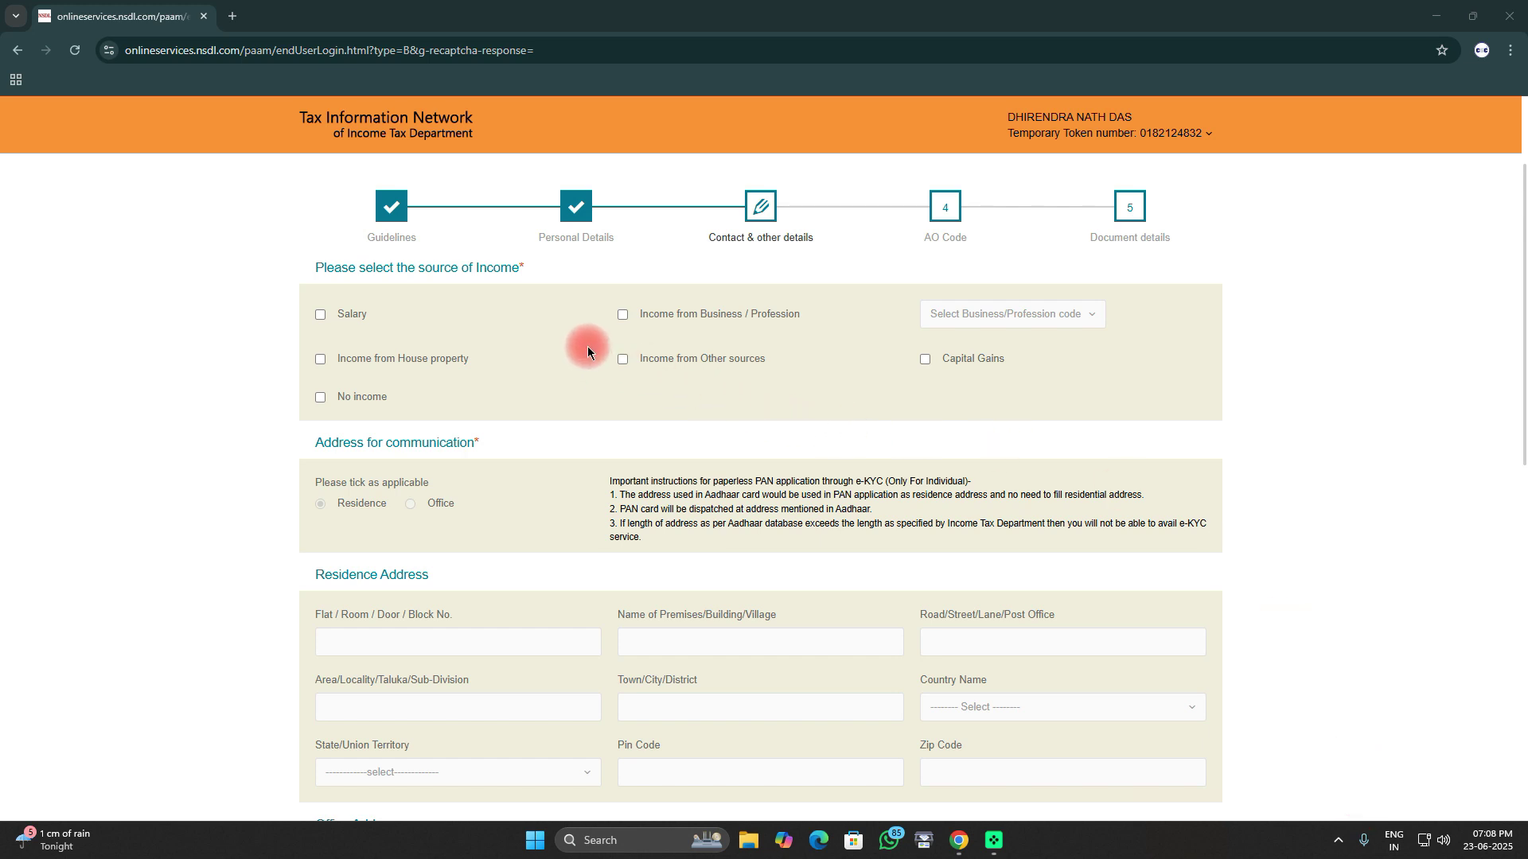
# Step: Examine the other-sources income option, the Residence or Office choice for communication, and the residence address fields in the contact details
pyautogui.moveTo(585, 338)
pyautogui.mouseDown()
pyautogui.moveTo(697, 384)
pyautogui.moveTo(815, 390)
pyautogui.mouseUp()
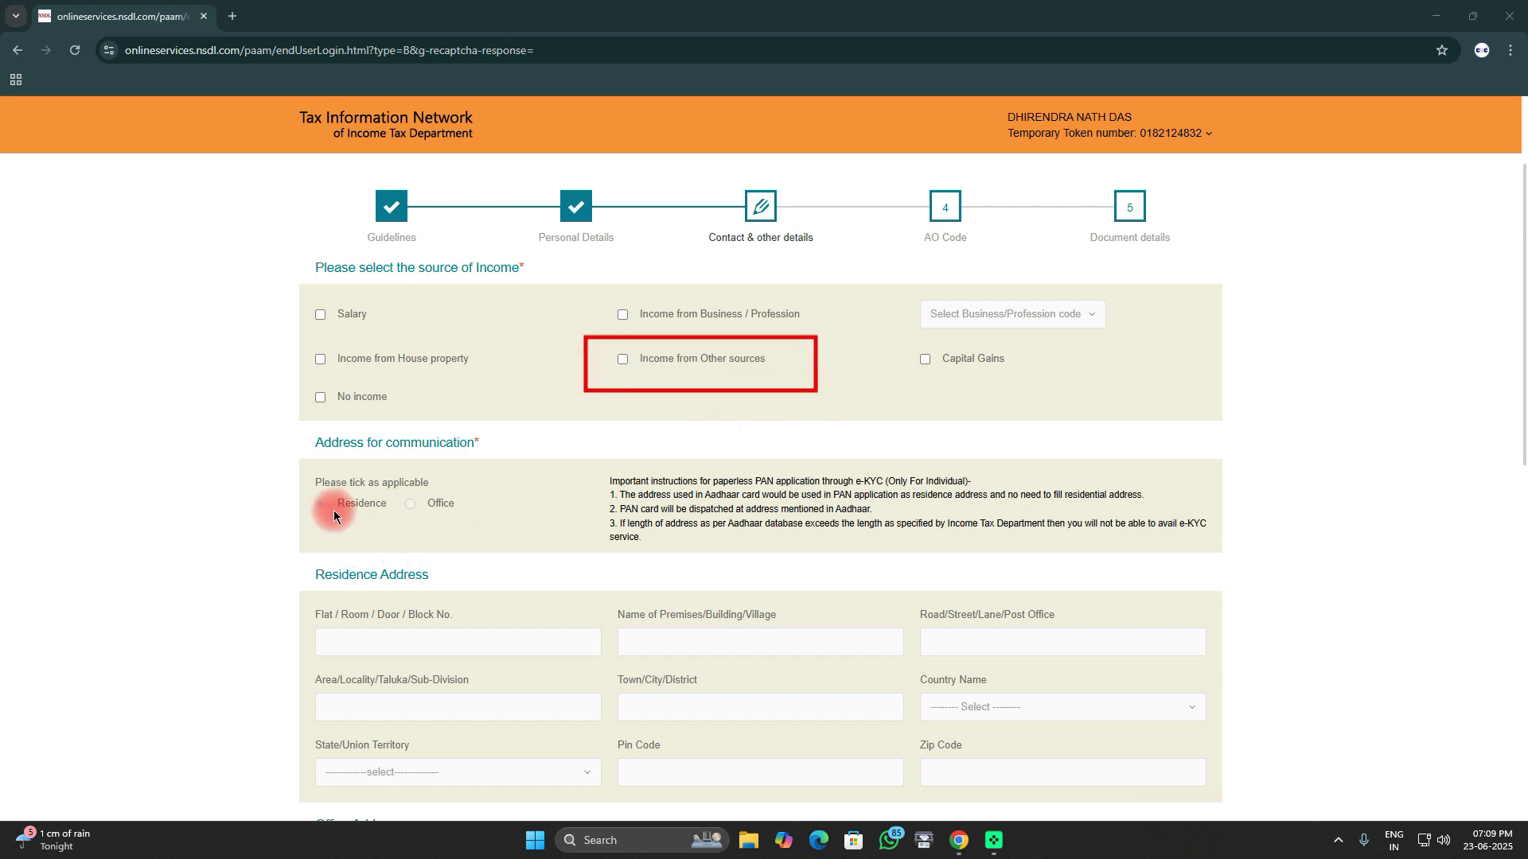
pyautogui.moveTo(284, 481)
pyautogui.mouseDown()
pyautogui.moveTo(366, 509)
pyautogui.moveTo(598, 533)
pyautogui.mouseUp()
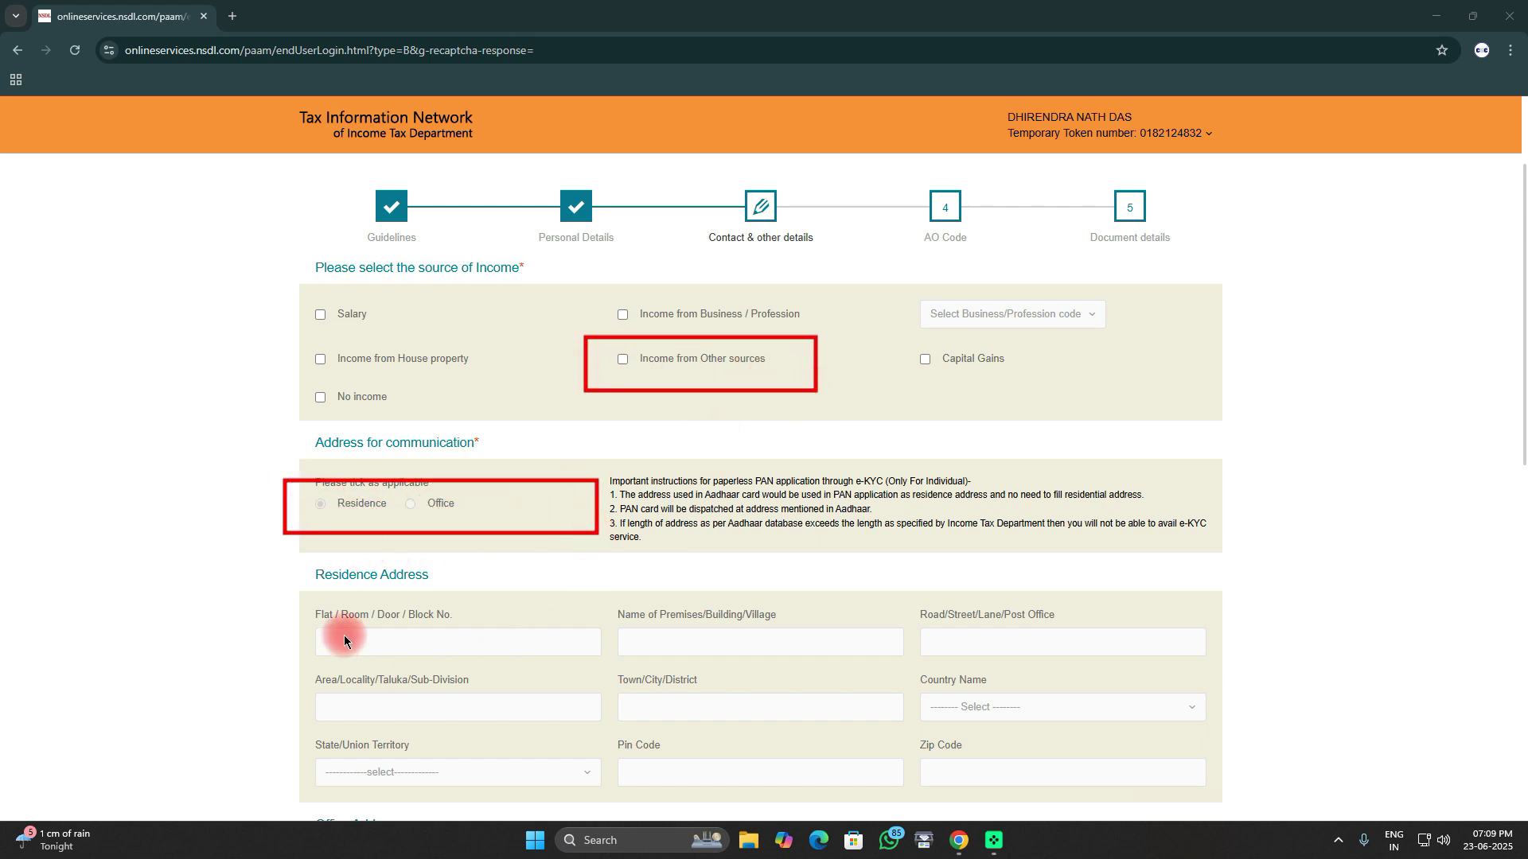
pyautogui.moveTo(293, 593)
pyautogui.mouseDown()
pyautogui.moveTo(616, 763)
pyautogui.moveTo(1191, 772)
pyautogui.mouseUp()
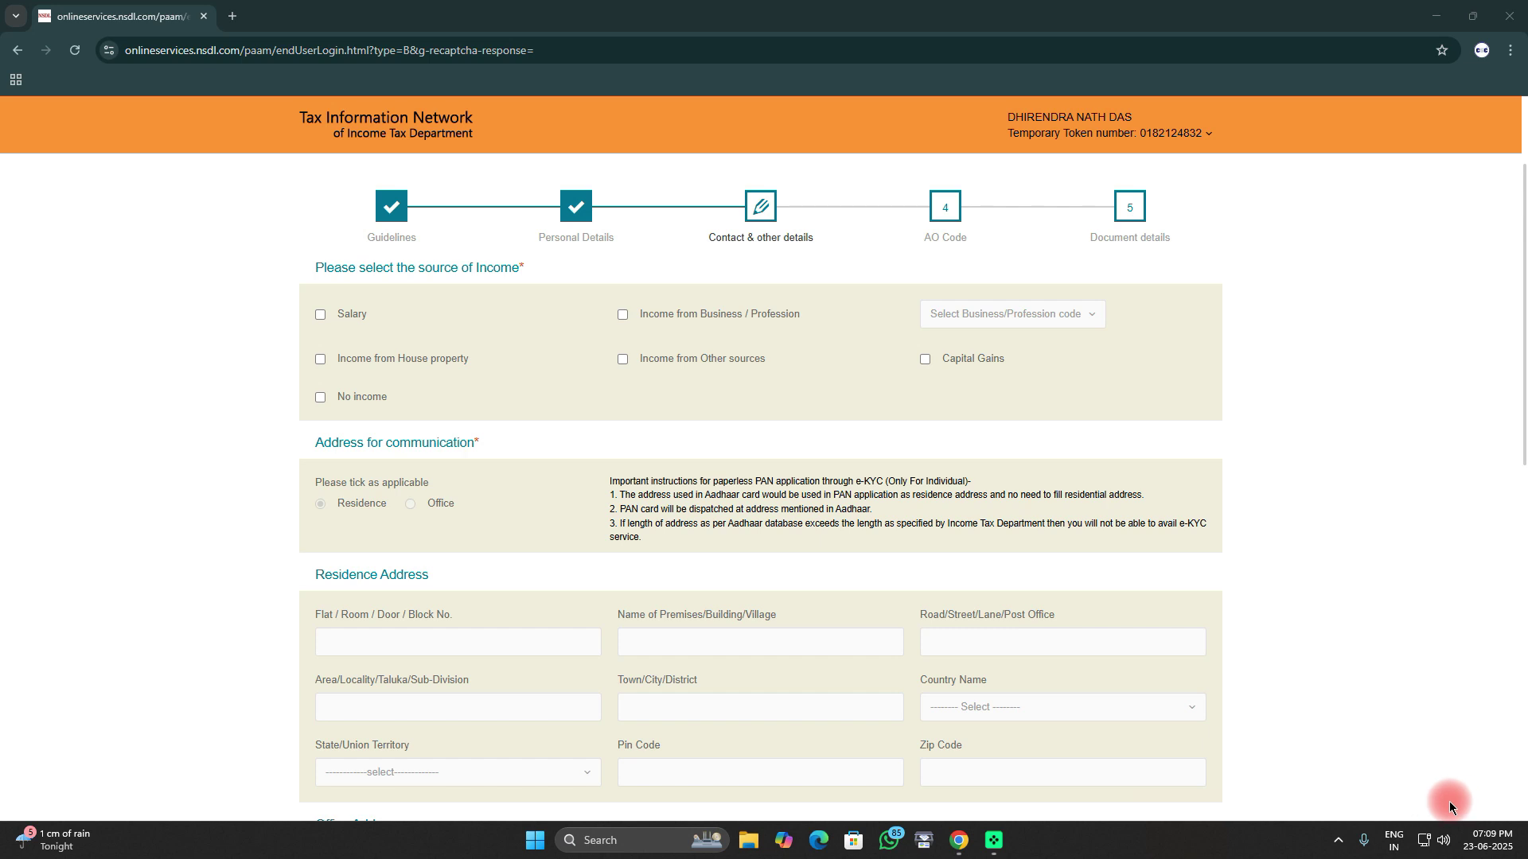
# Step: Dismiss the save reminder and examine the telephone country code, email and Representative Assessee sections of the contact details
pyautogui.scroll(-6, 1440, 802)
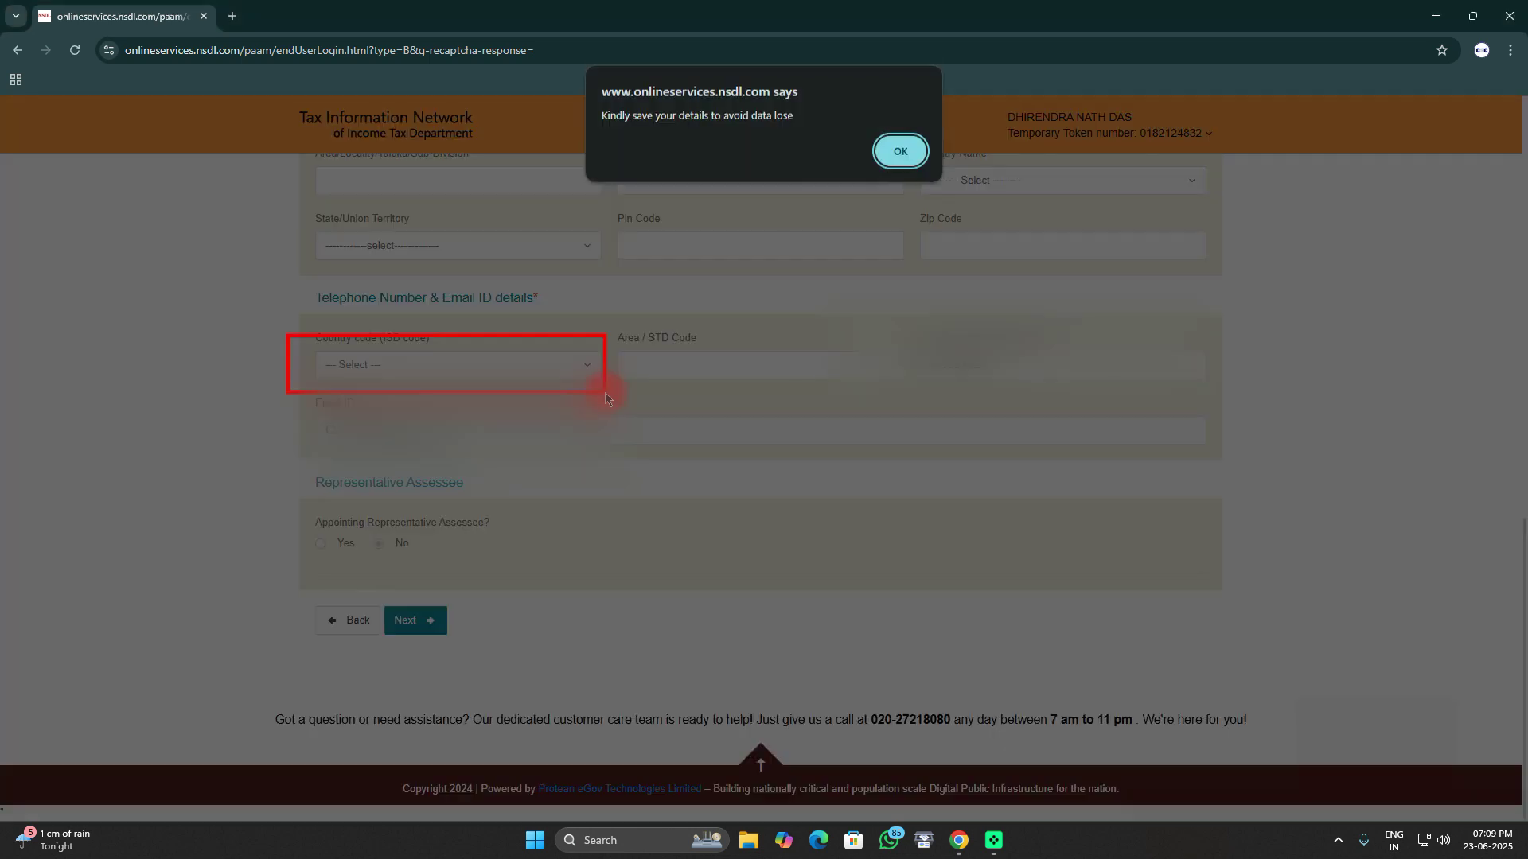
pyautogui.click(900, 152)
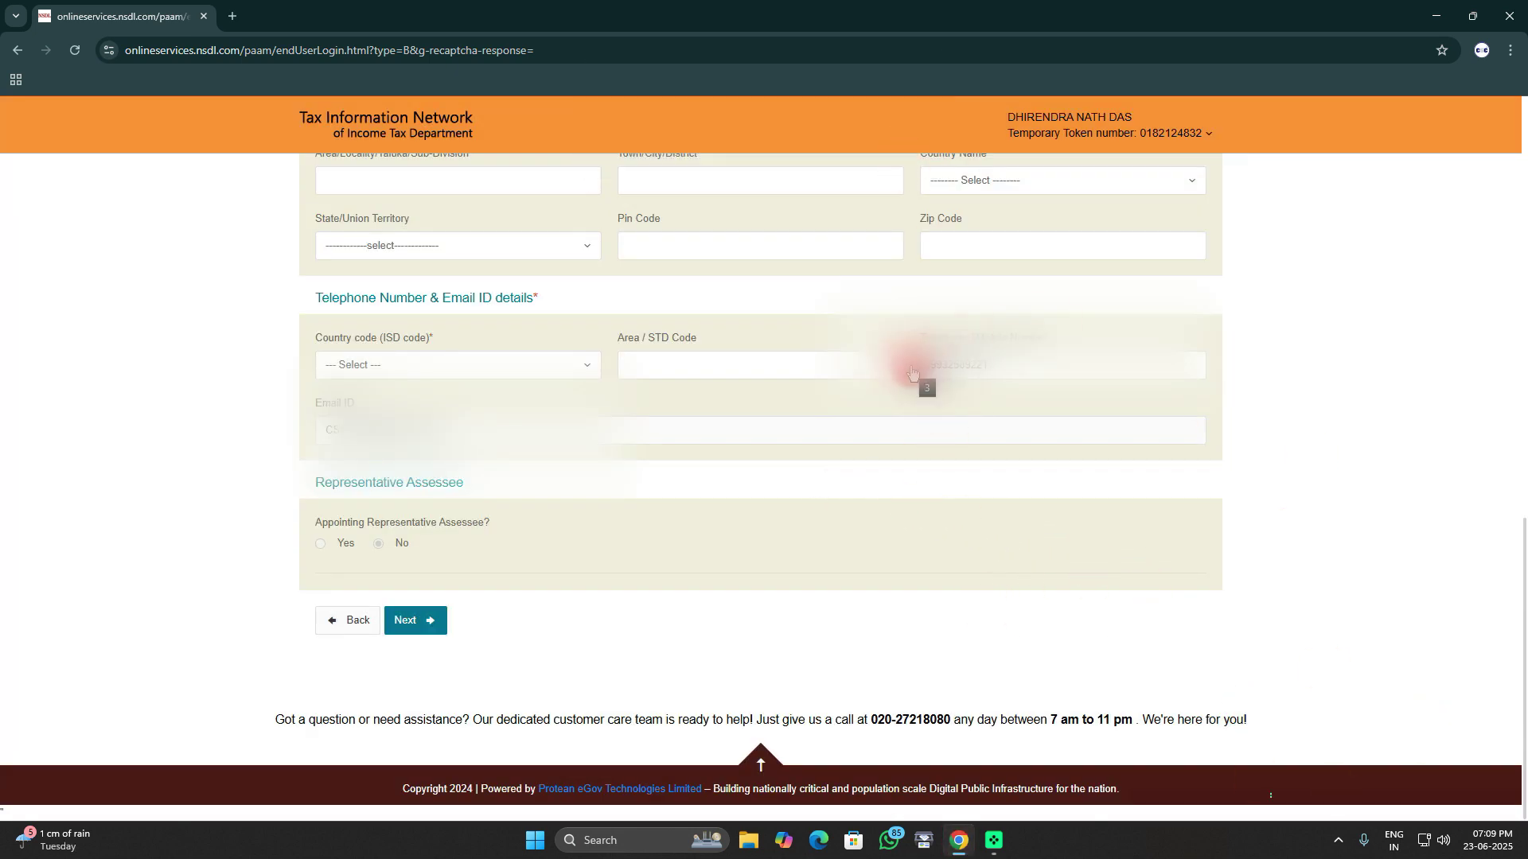
pyautogui.click(709, 430)
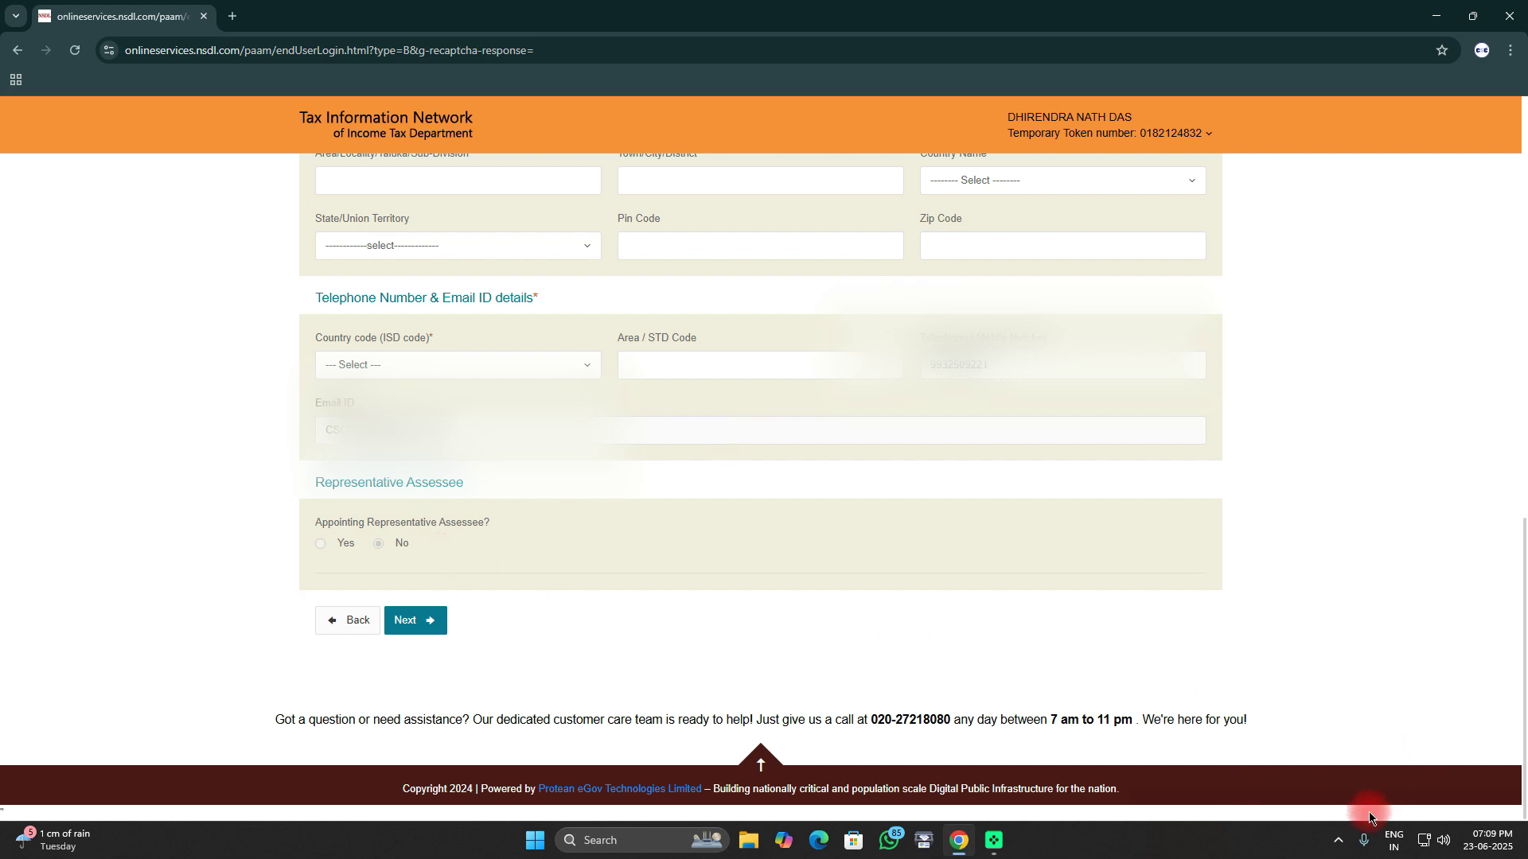
pyautogui.hotkey('ctrl', 'shift', 'd')
pyautogui.moveTo(262, 508)
pyautogui.mouseDown()
pyautogui.moveTo(299, 540)
pyautogui.moveTo(660, 584)
pyautogui.mouseUp()
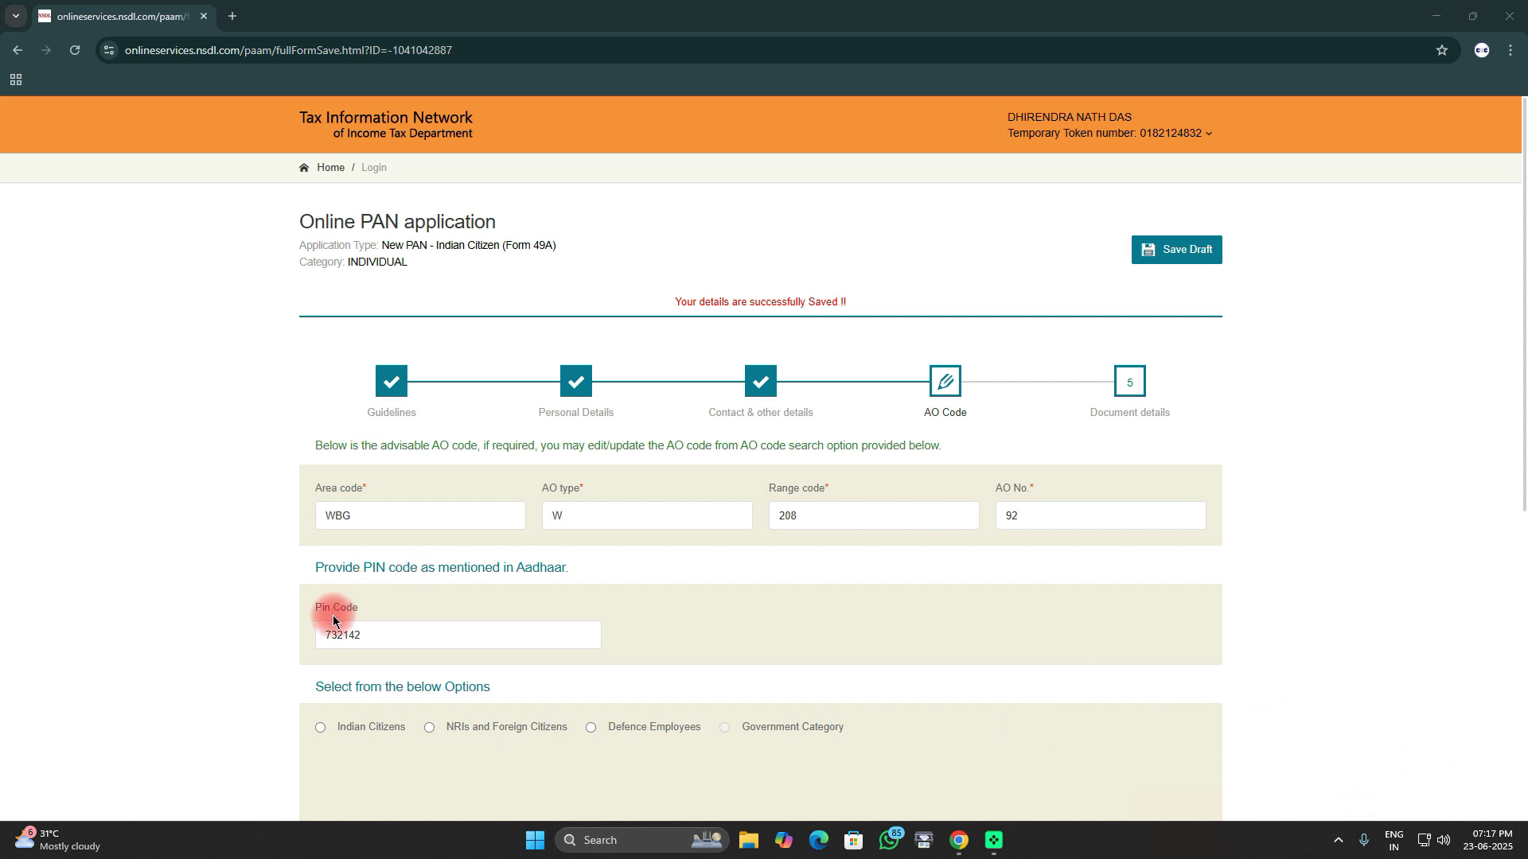
# Step: Examine the AO code fields, the Aadhaar postal code field, the citizen category options and the option to proceed
pyautogui.moveTo(291, 605)
pyautogui.mouseDown()
pyautogui.moveTo(308, 627)
pyautogui.moveTo(626, 671)
pyautogui.mouseUp()
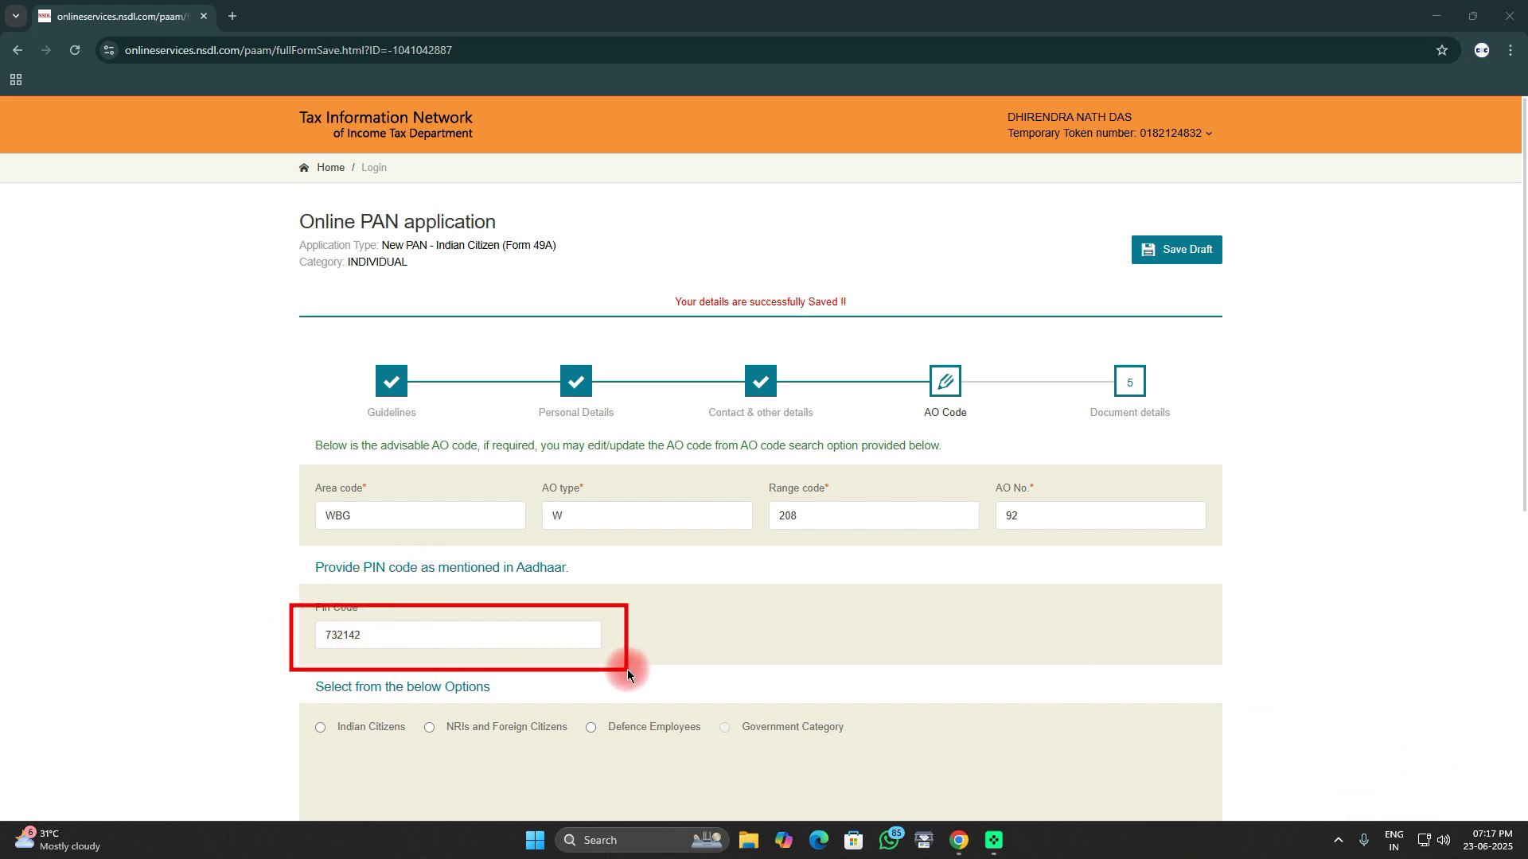
pyautogui.moveTo(273, 470)
pyautogui.mouseDown()
pyautogui.moveTo(296, 496)
pyautogui.moveTo(888, 562)
pyautogui.moveTo(1224, 561)
pyautogui.mouseUp()
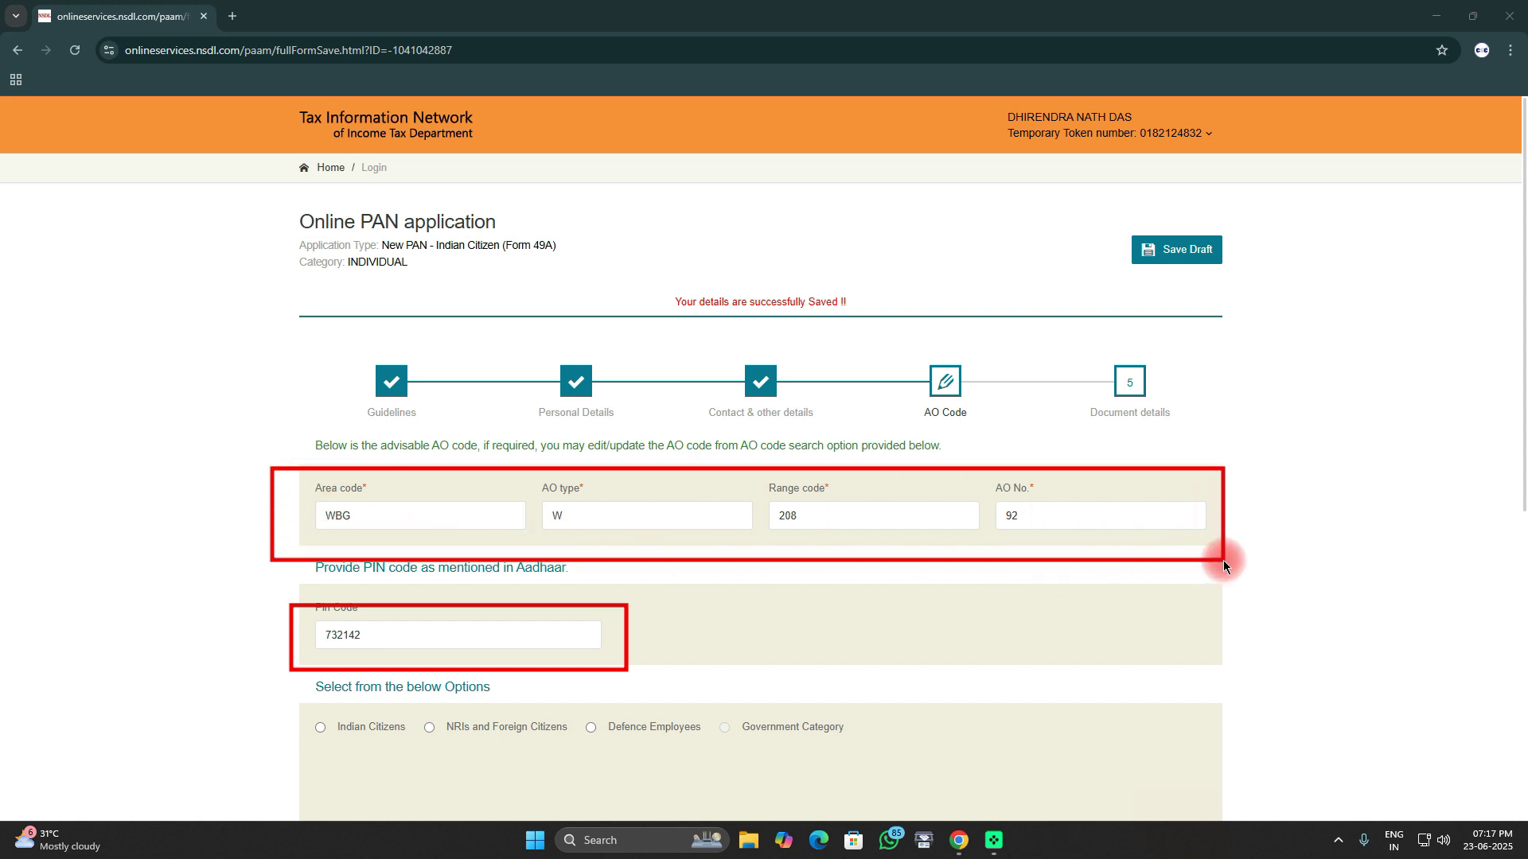
pyautogui.moveTo(293, 646)
pyautogui.mouseDown()
pyautogui.moveTo(331, 736)
pyautogui.moveTo(899, 775)
pyautogui.moveTo(1211, 766)
pyautogui.mouseUp()
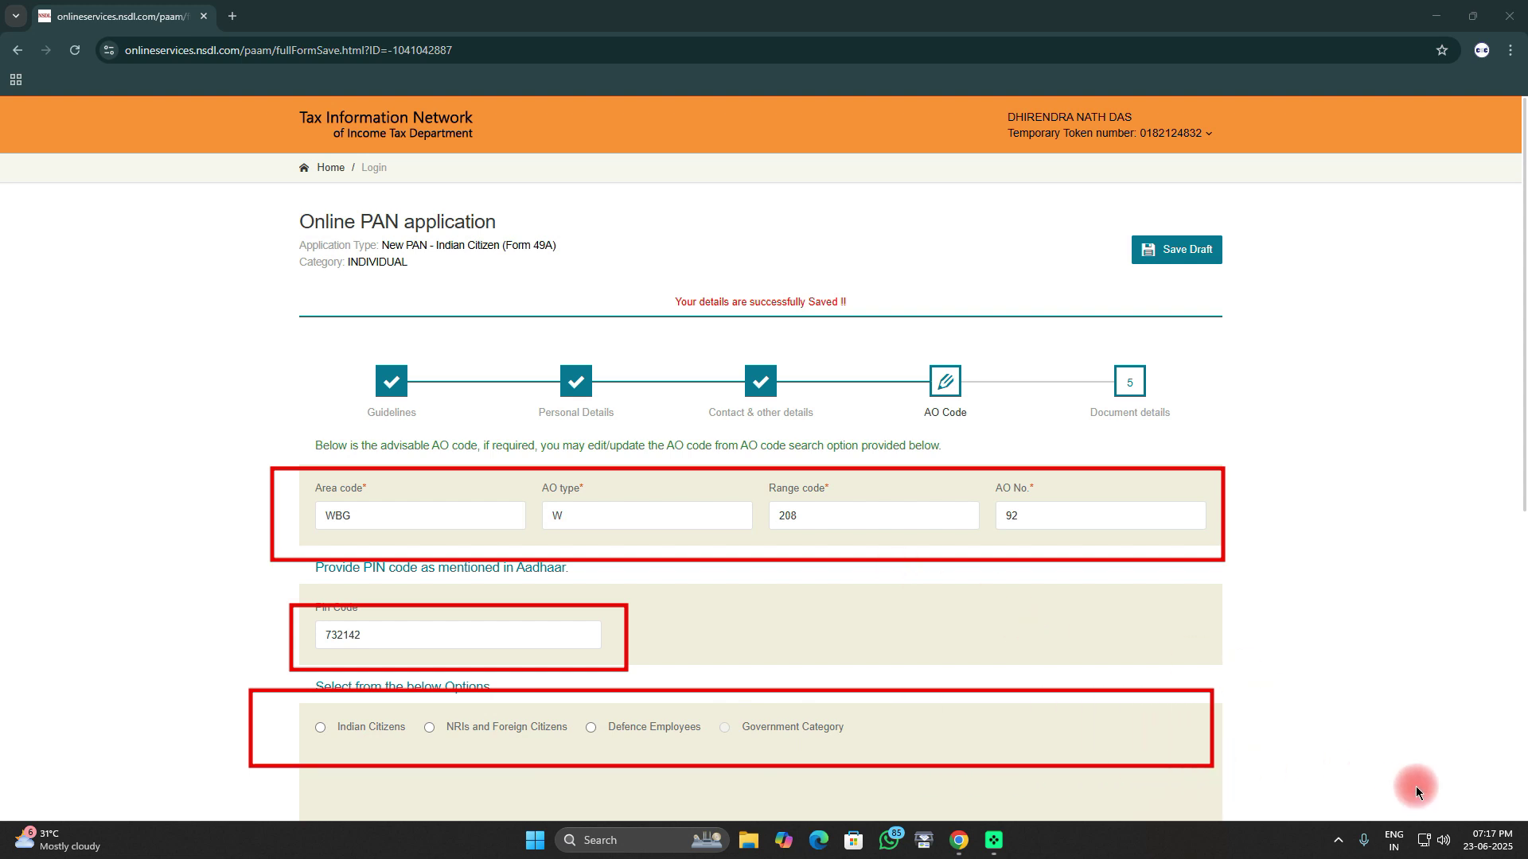
pyautogui.press('Escape')
pyautogui.scroll(-7, 1439, 802)
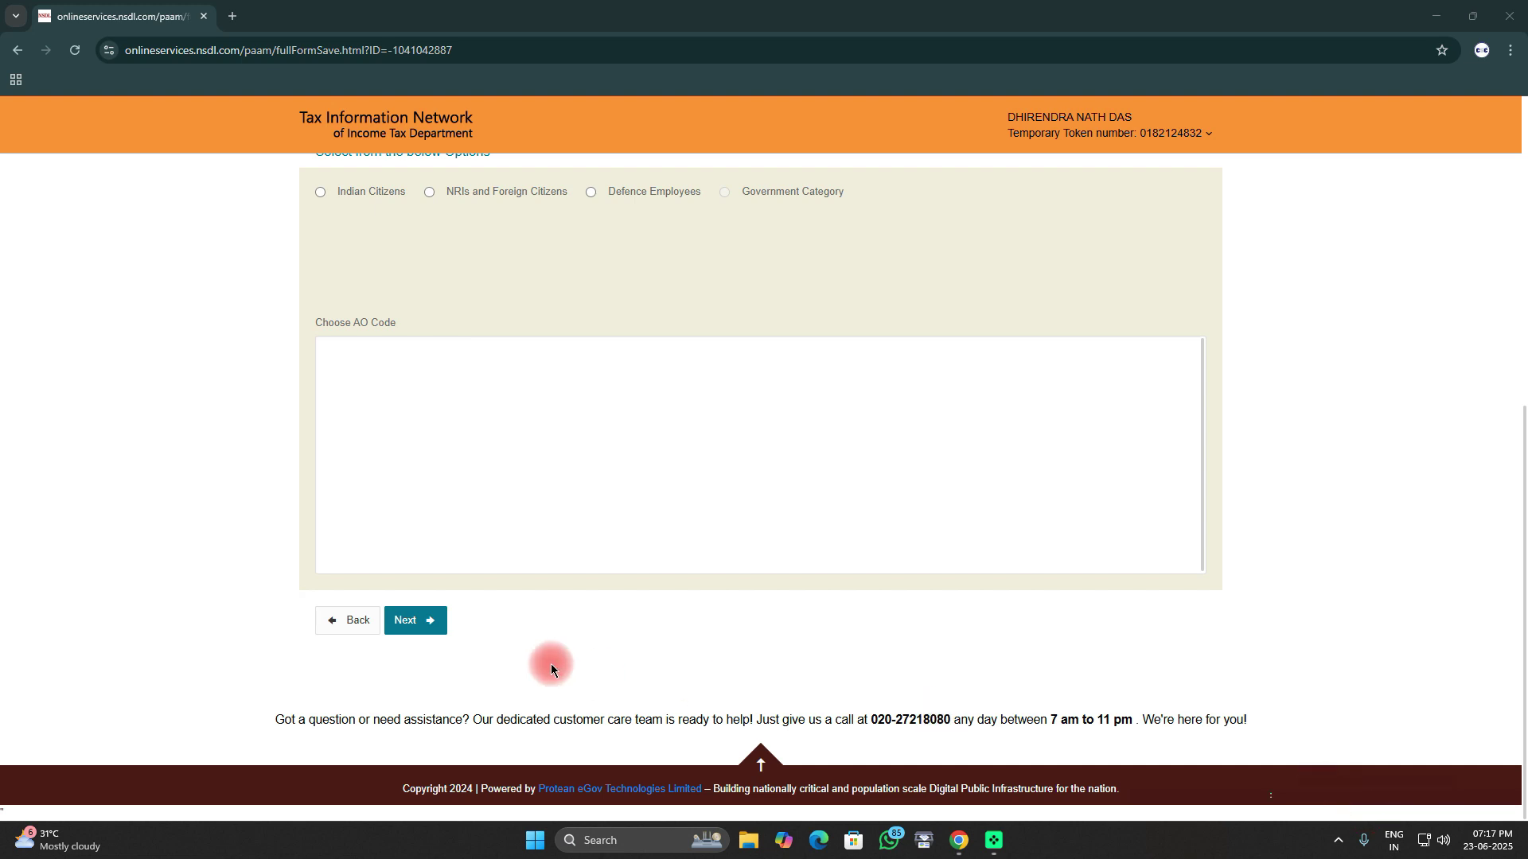
pyautogui.moveTo(384, 588); pyautogui.dragTo(488, 650)
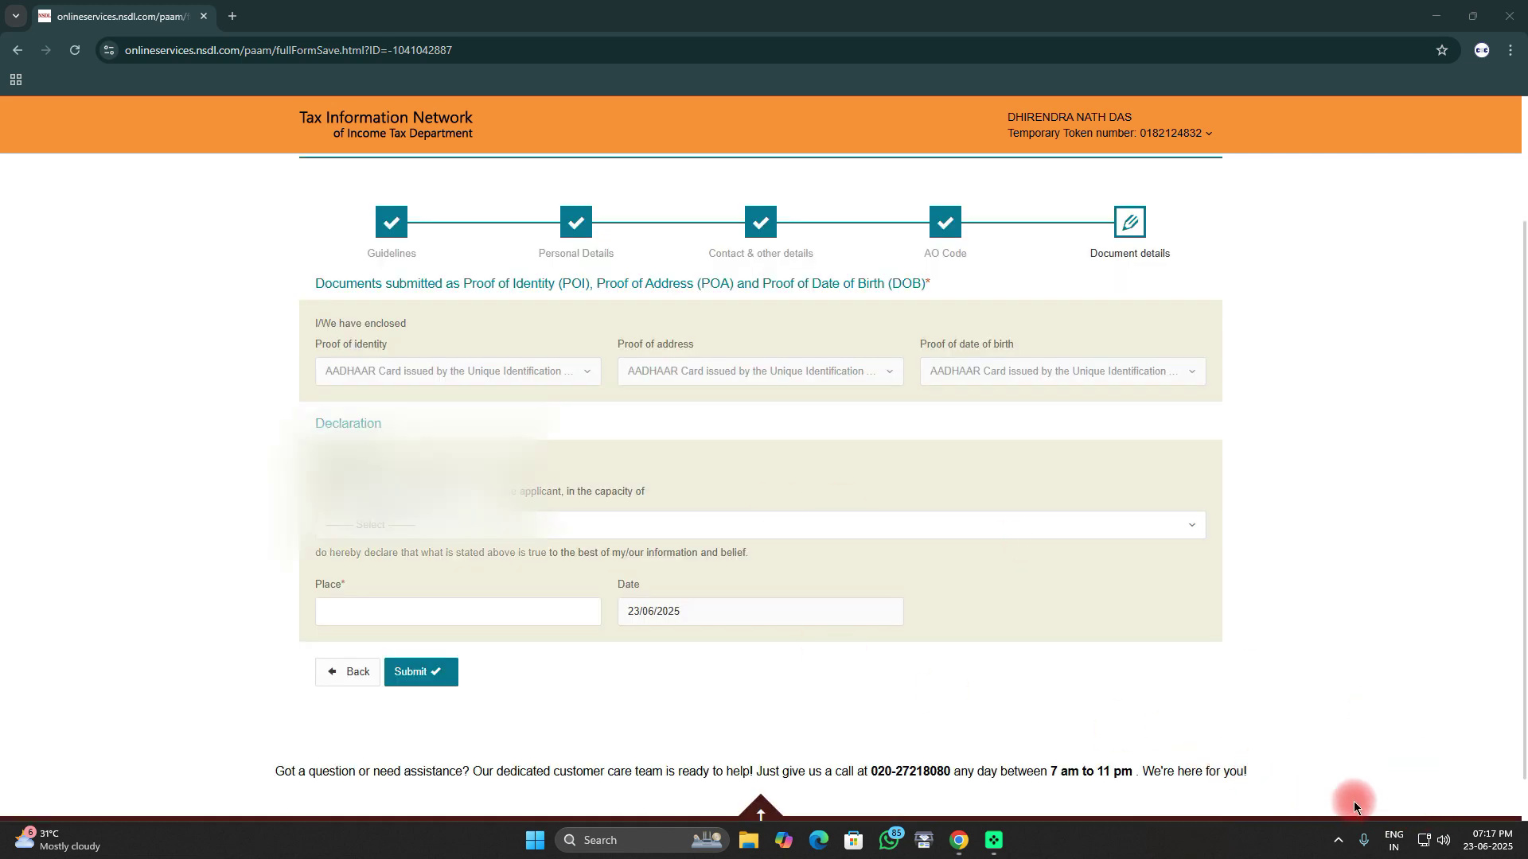
# Step: Examine the proof of identity, address and date of birth documents and the declaration's applicant statement in the document details
pyautogui.moveTo(247, 328); pyautogui.dragTo(515, 399)
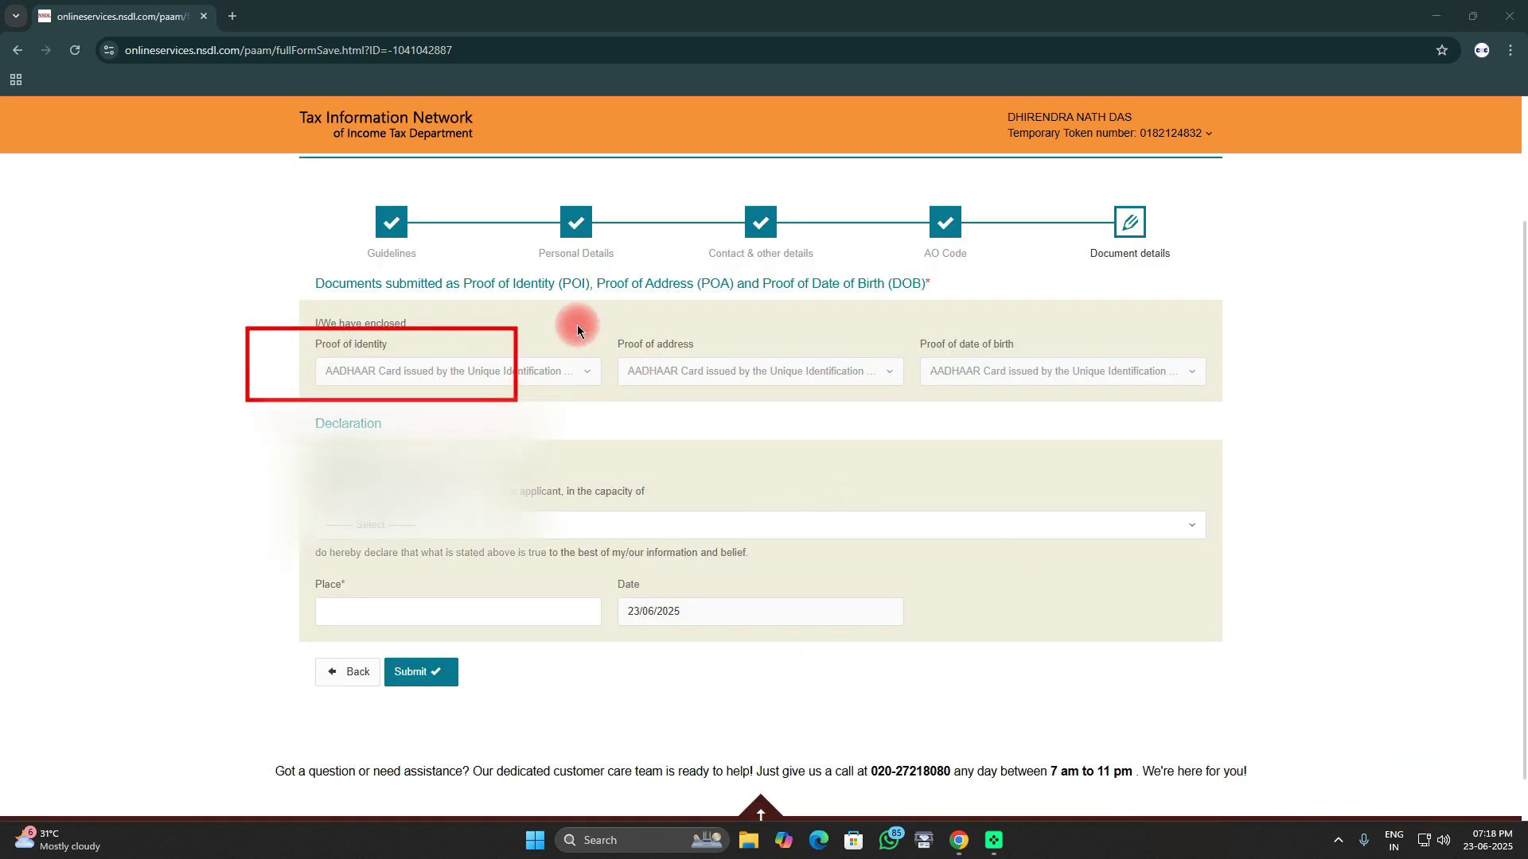
pyautogui.moveTo(571, 322); pyautogui.dragTo(774, 402)
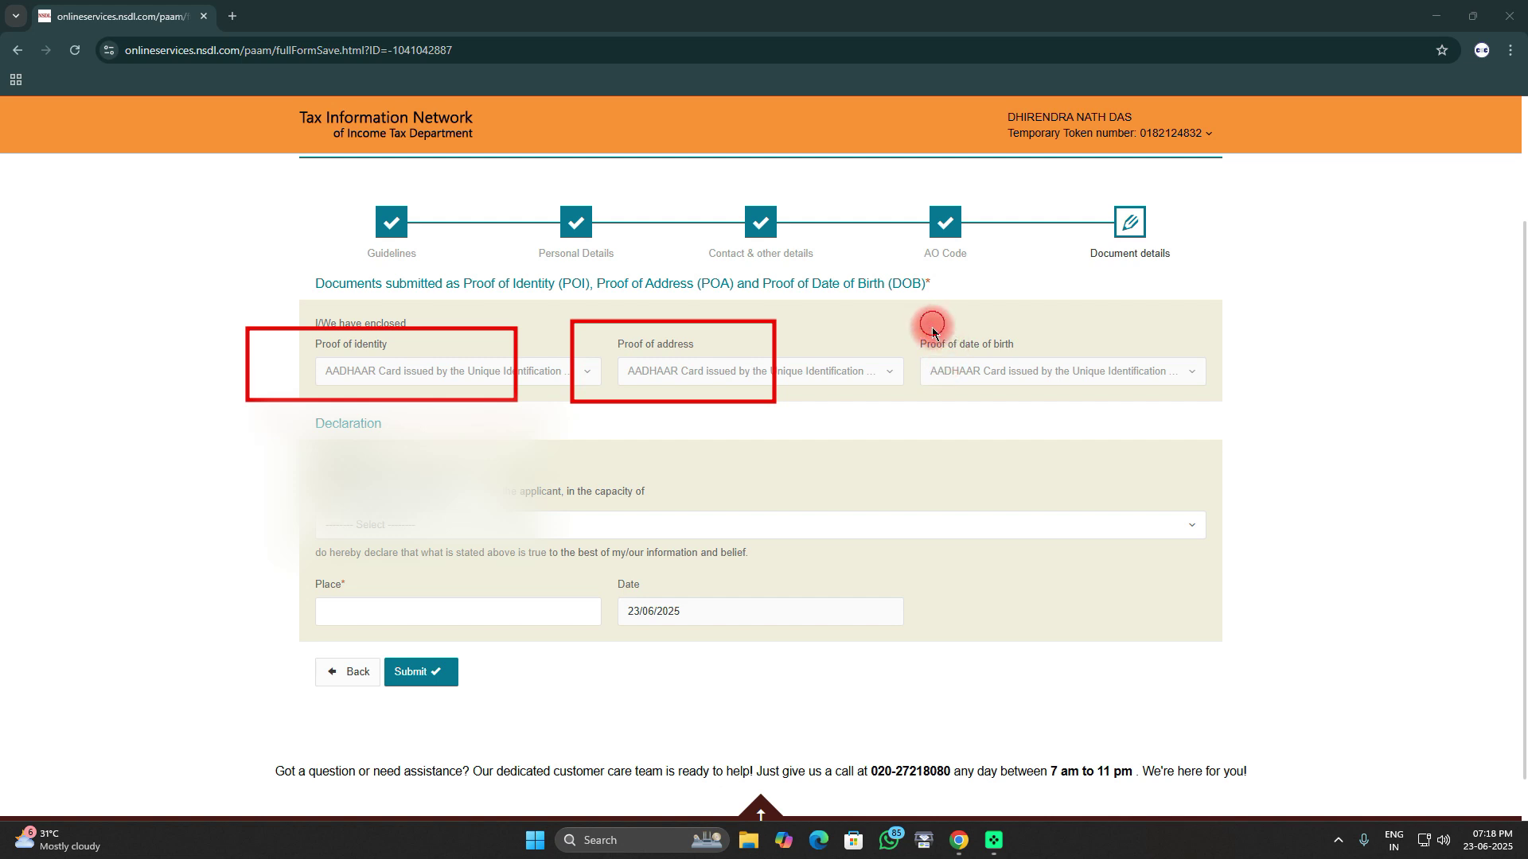
pyautogui.moveTo(930, 322); pyautogui.dragTo(1206, 409)
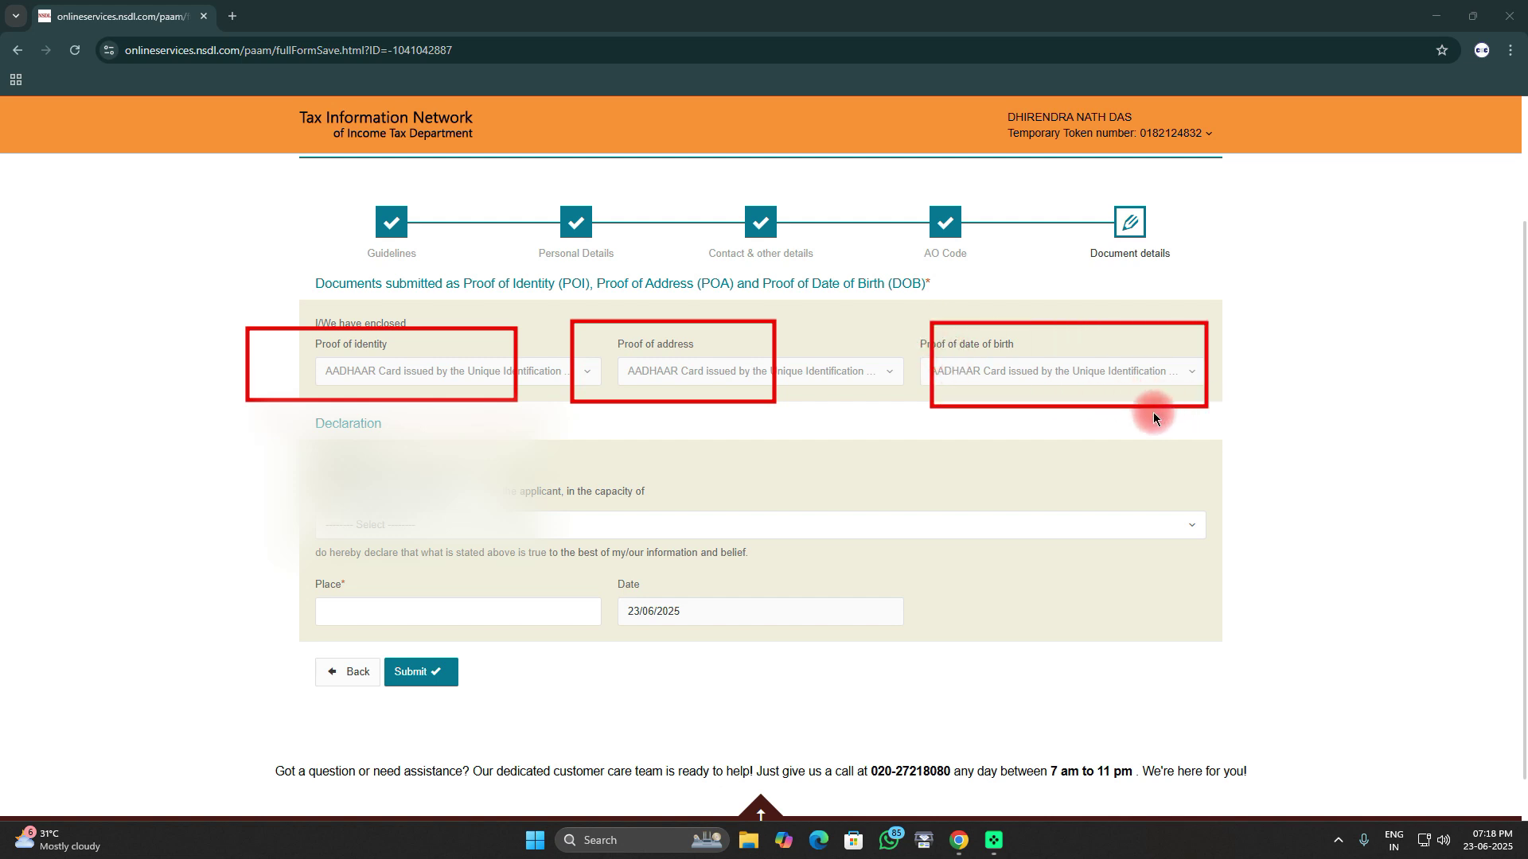
pyautogui.moveTo(259, 460)
pyautogui.mouseDown()
pyautogui.moveTo(664, 532)
pyautogui.moveTo(742, 522)
pyautogui.mouseUp()
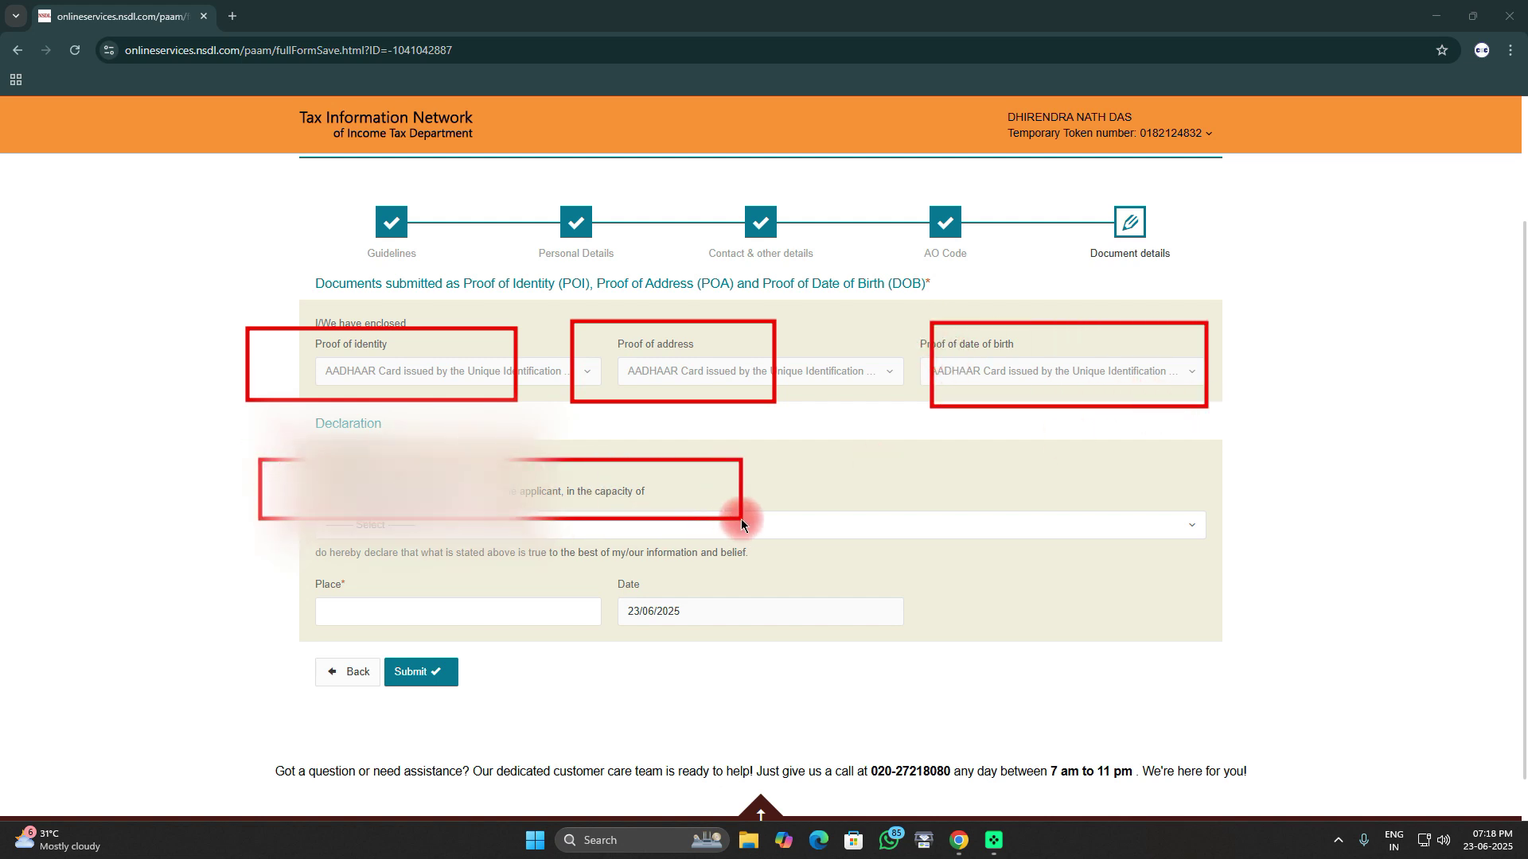
# Step: Examine the declaration's place, date and capacity fields and submission option, plus the Aadhaar first eight digits field on the review page
pyautogui.moveTo(333, 613); pyautogui.dragTo(617, 638)
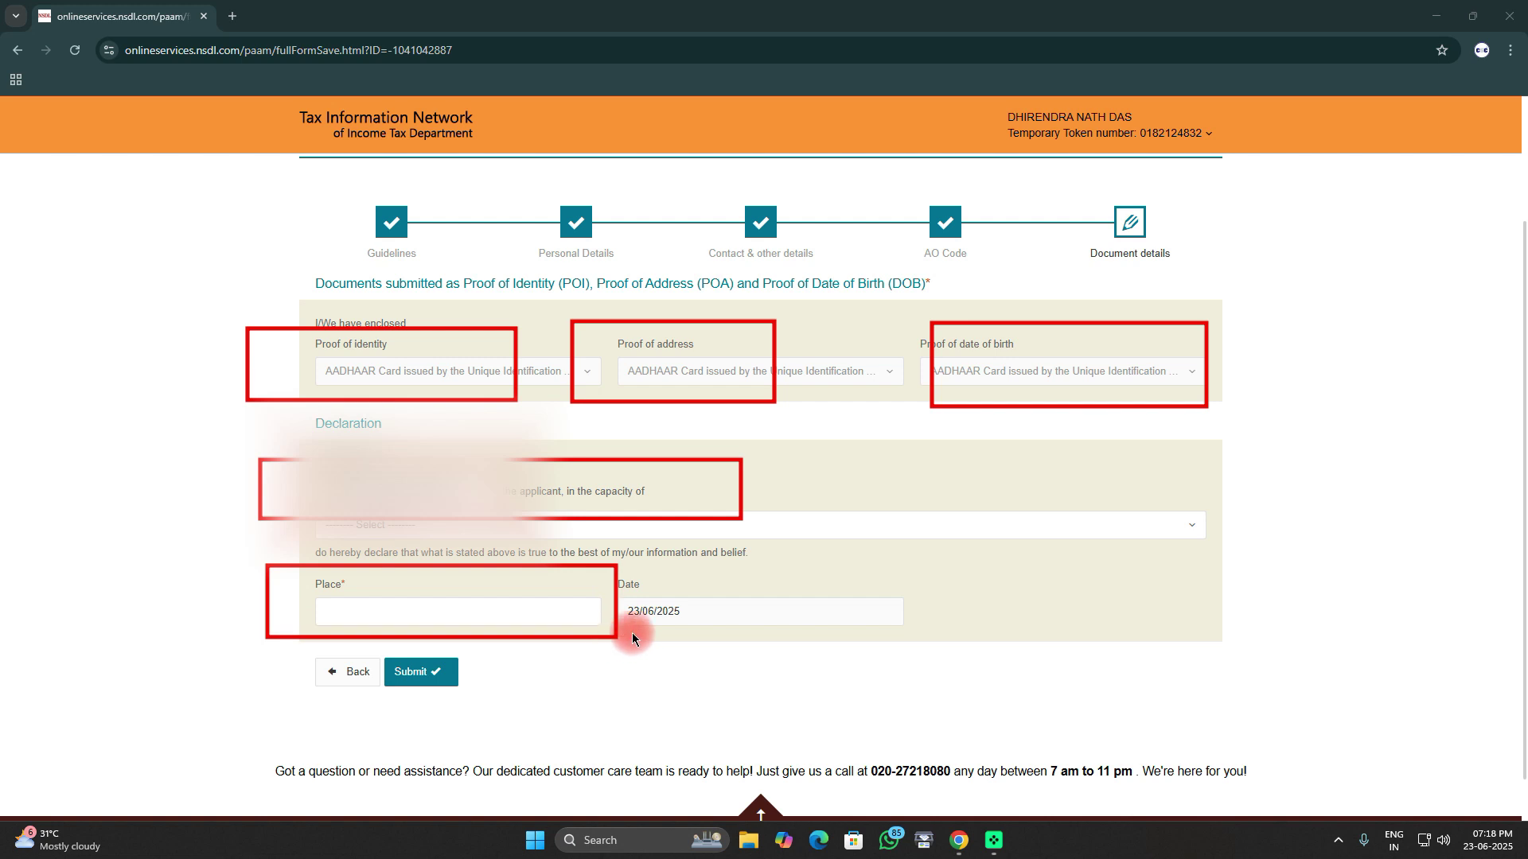
pyautogui.moveTo(619, 569); pyautogui.dragTo(856, 651)
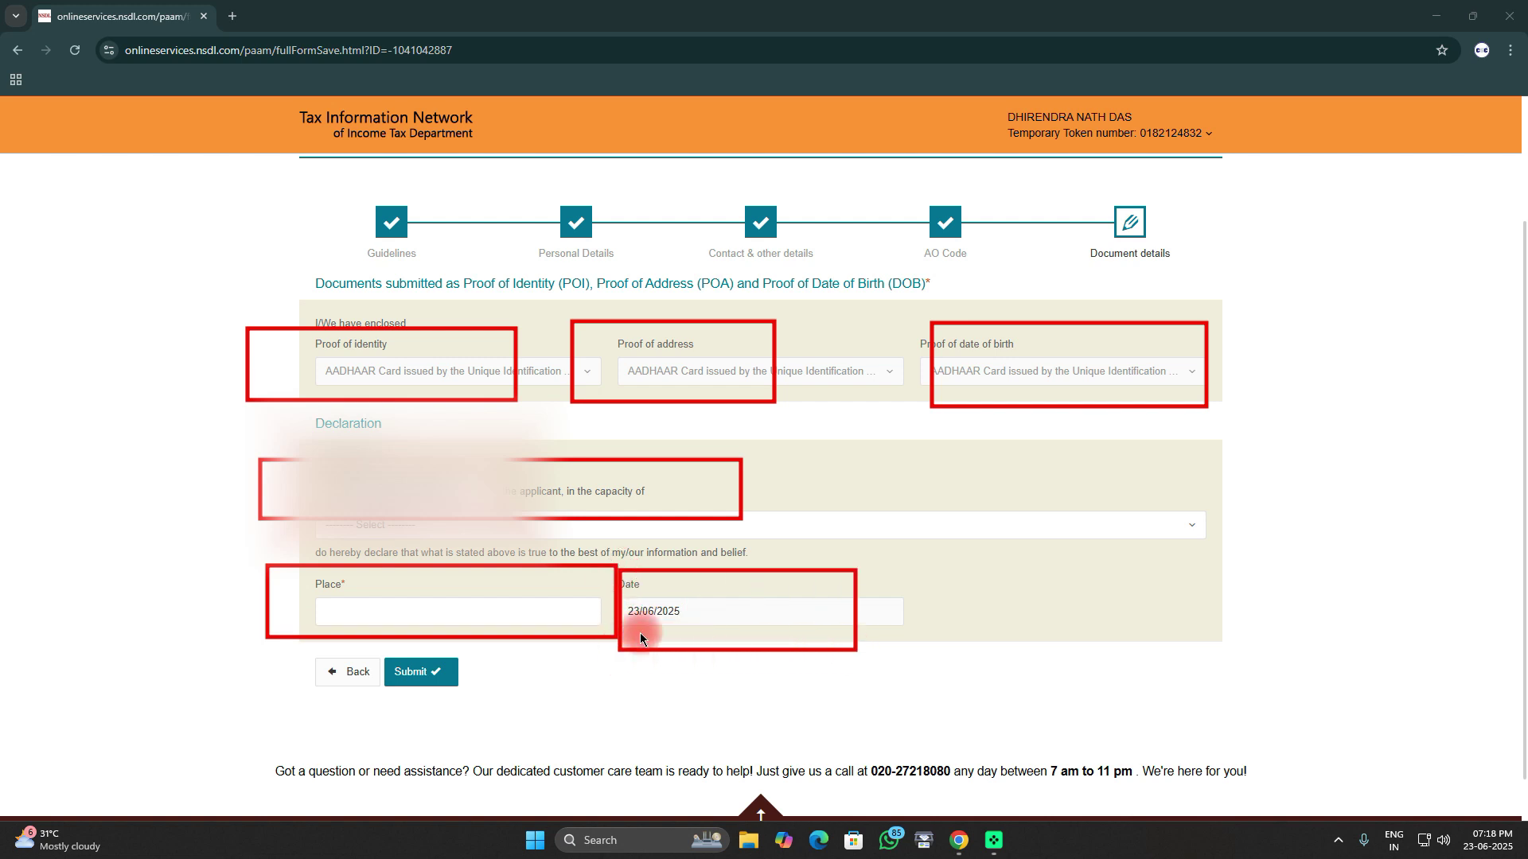
pyautogui.moveTo(378, 641)
pyautogui.mouseDown()
pyautogui.moveTo(428, 688)
pyautogui.moveTo(544, 705)
pyautogui.mouseUp()
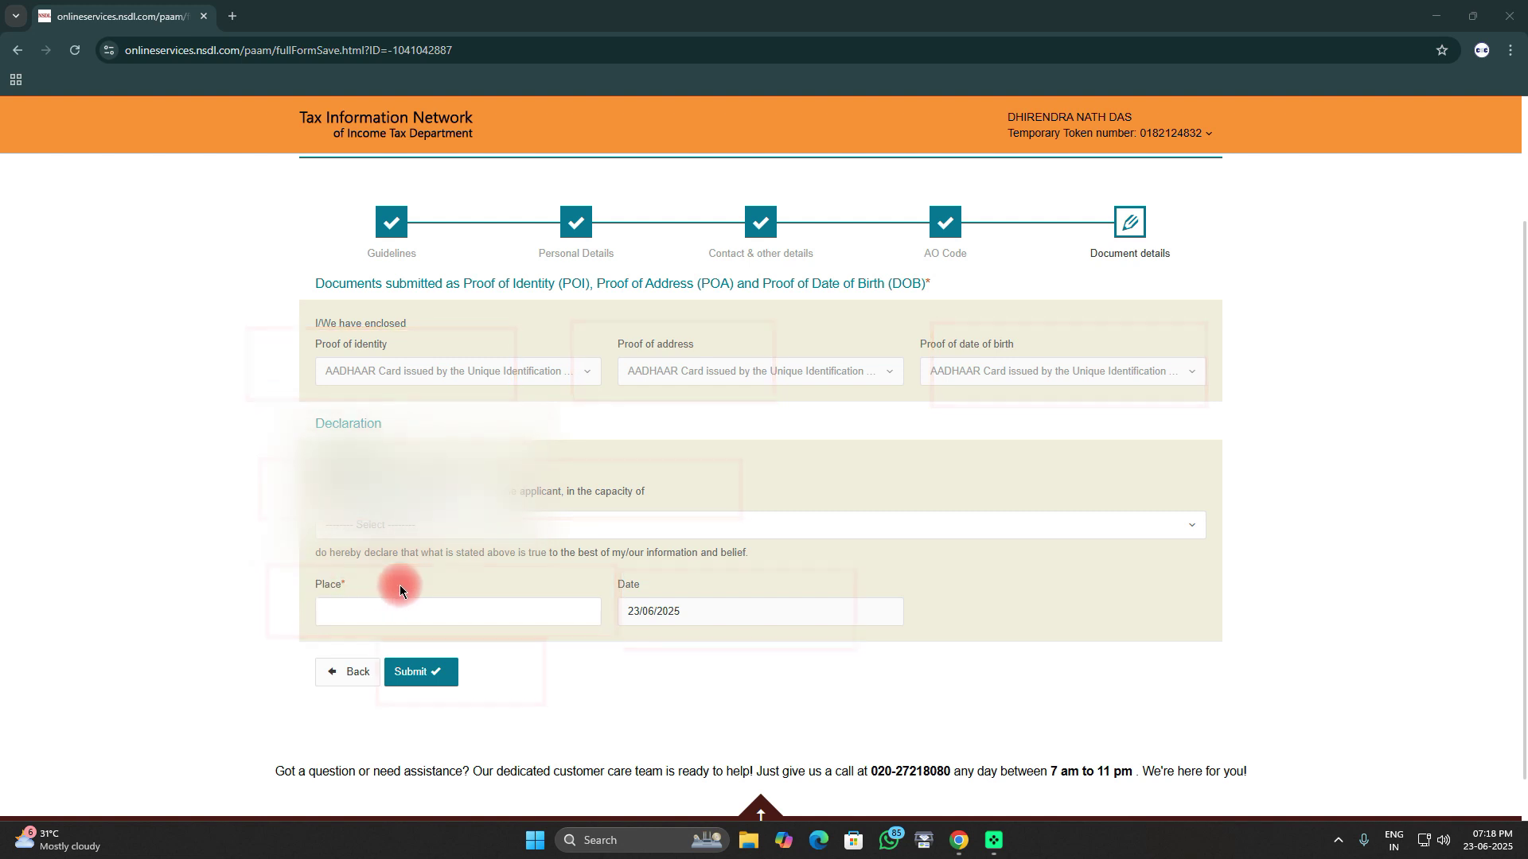
pyautogui.moveTo(302, 505)
pyautogui.mouseDown()
pyautogui.moveTo(339, 537)
pyautogui.moveTo(1163, 552)
pyautogui.mouseUp()
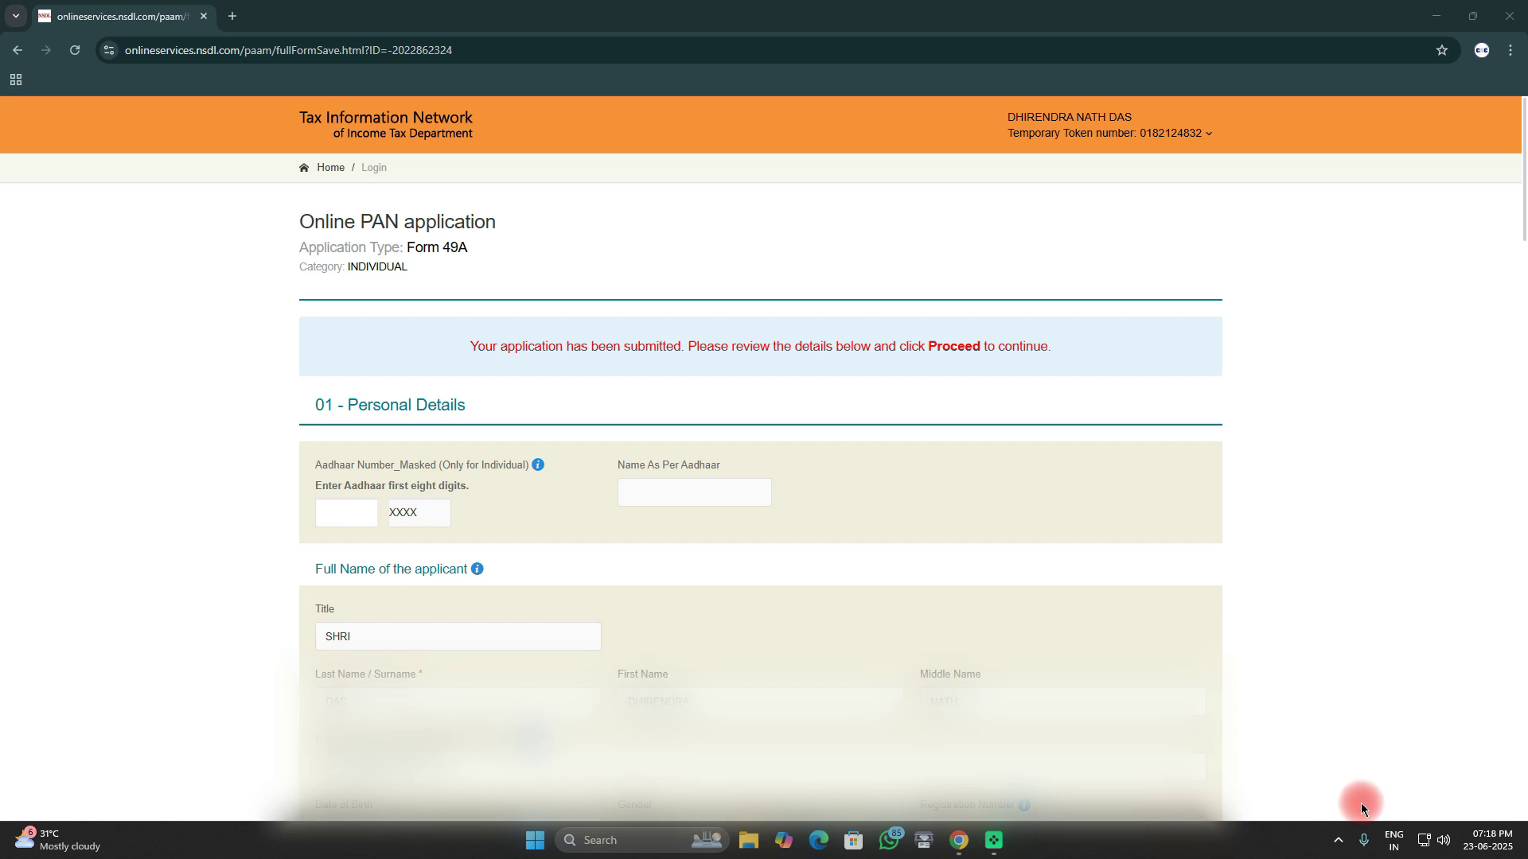
pyautogui.moveTo(292, 467)
pyautogui.mouseDown()
pyautogui.moveTo(382, 534)
pyautogui.moveTo(428, 543)
pyautogui.mouseUp()
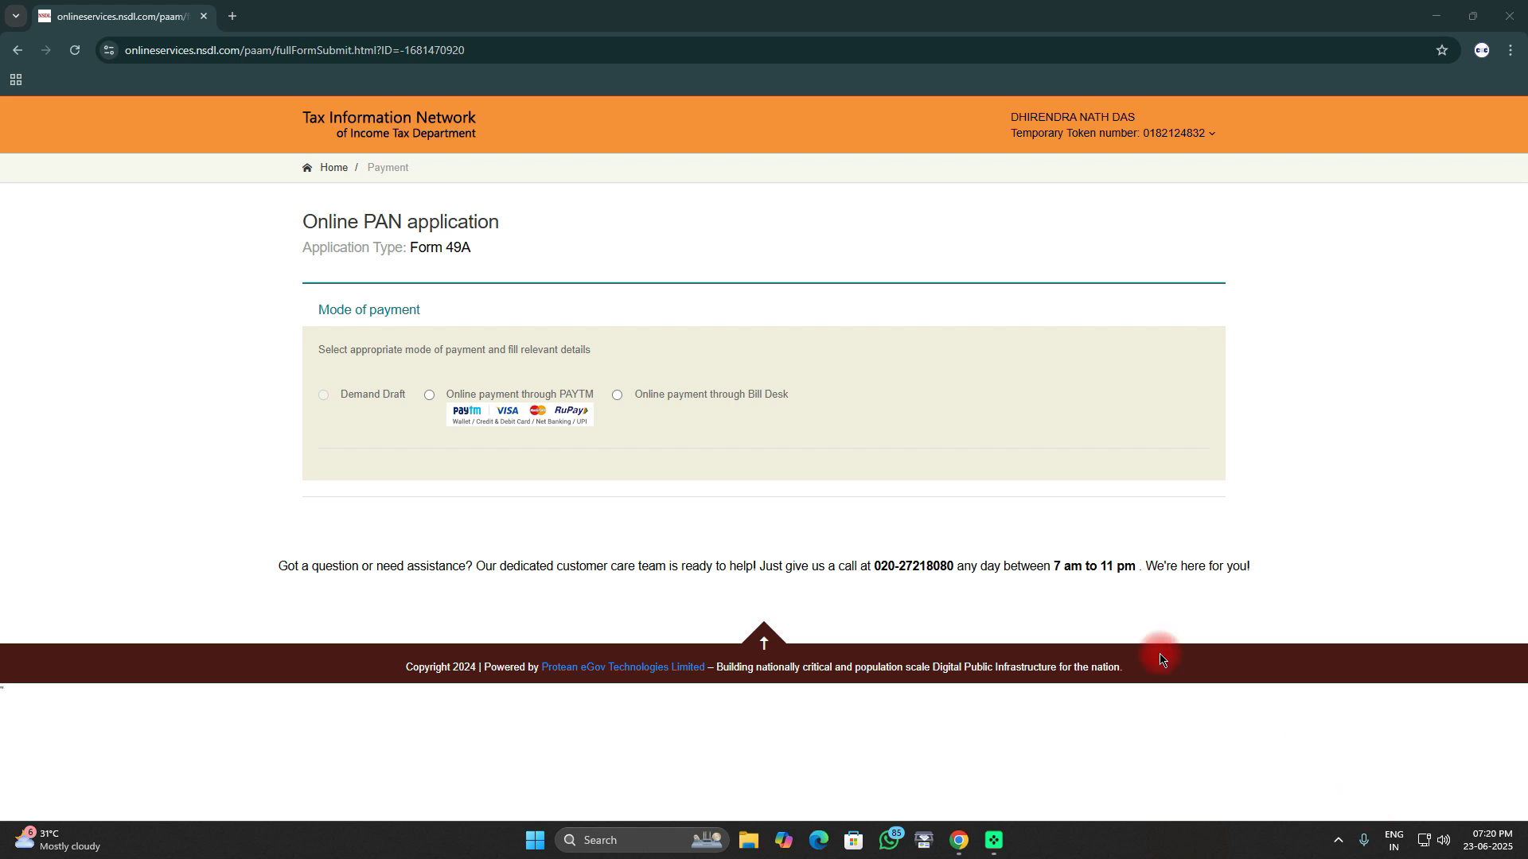
# Step: Examine the Demand Draft, PAYTM and Bill Desk choices among the modes of payment for the PAN application
pyautogui.moveTo(293, 355); pyautogui.dragTo(586, 440)
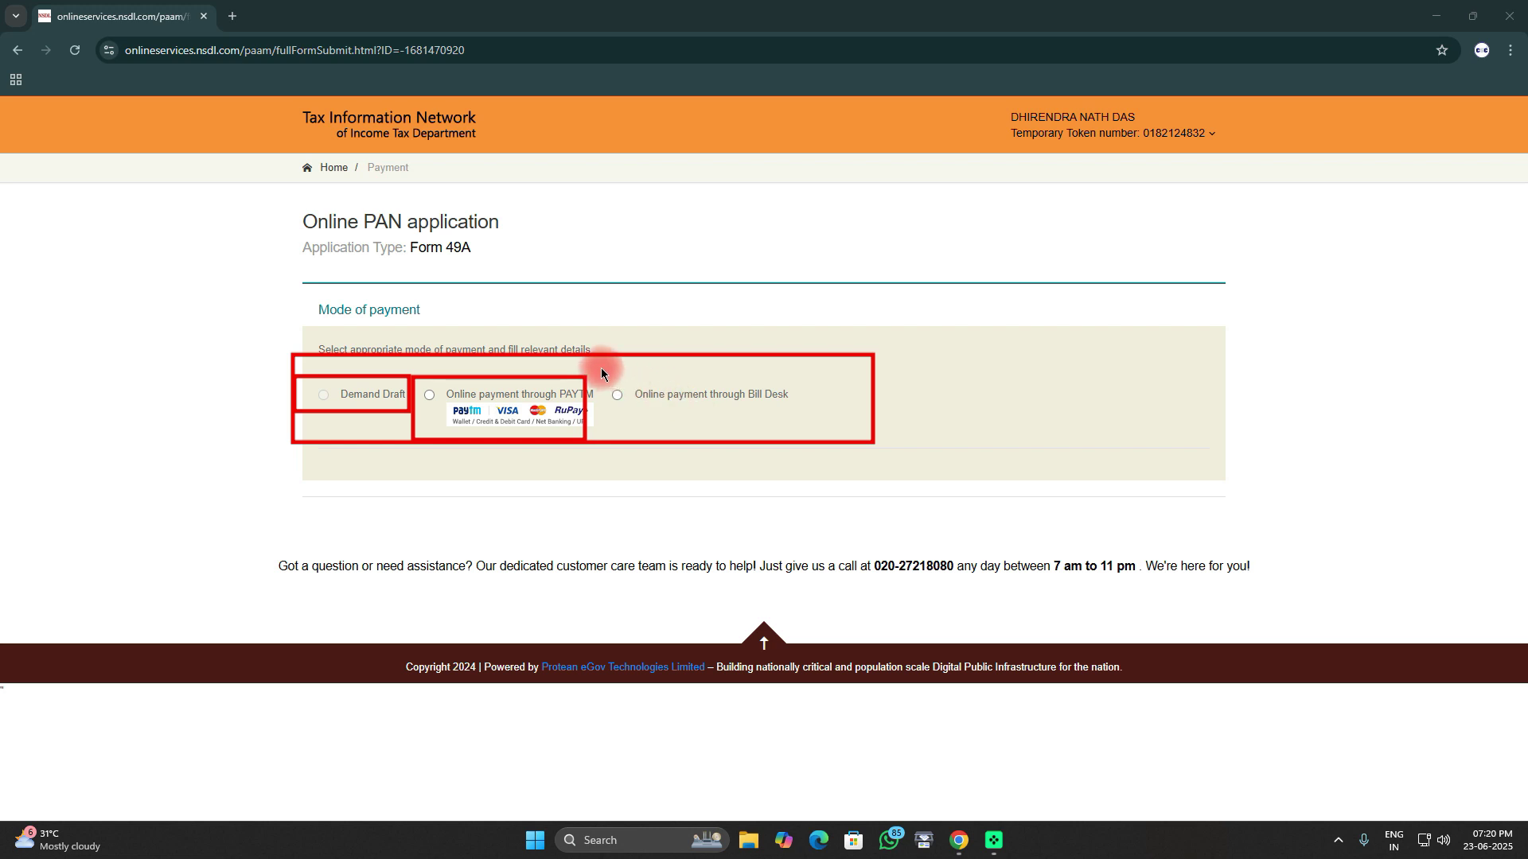
pyautogui.moveTo(598, 366)
pyautogui.mouseDown()
pyautogui.moveTo(678, 442)
pyautogui.moveTo(829, 442)
pyautogui.mouseUp()
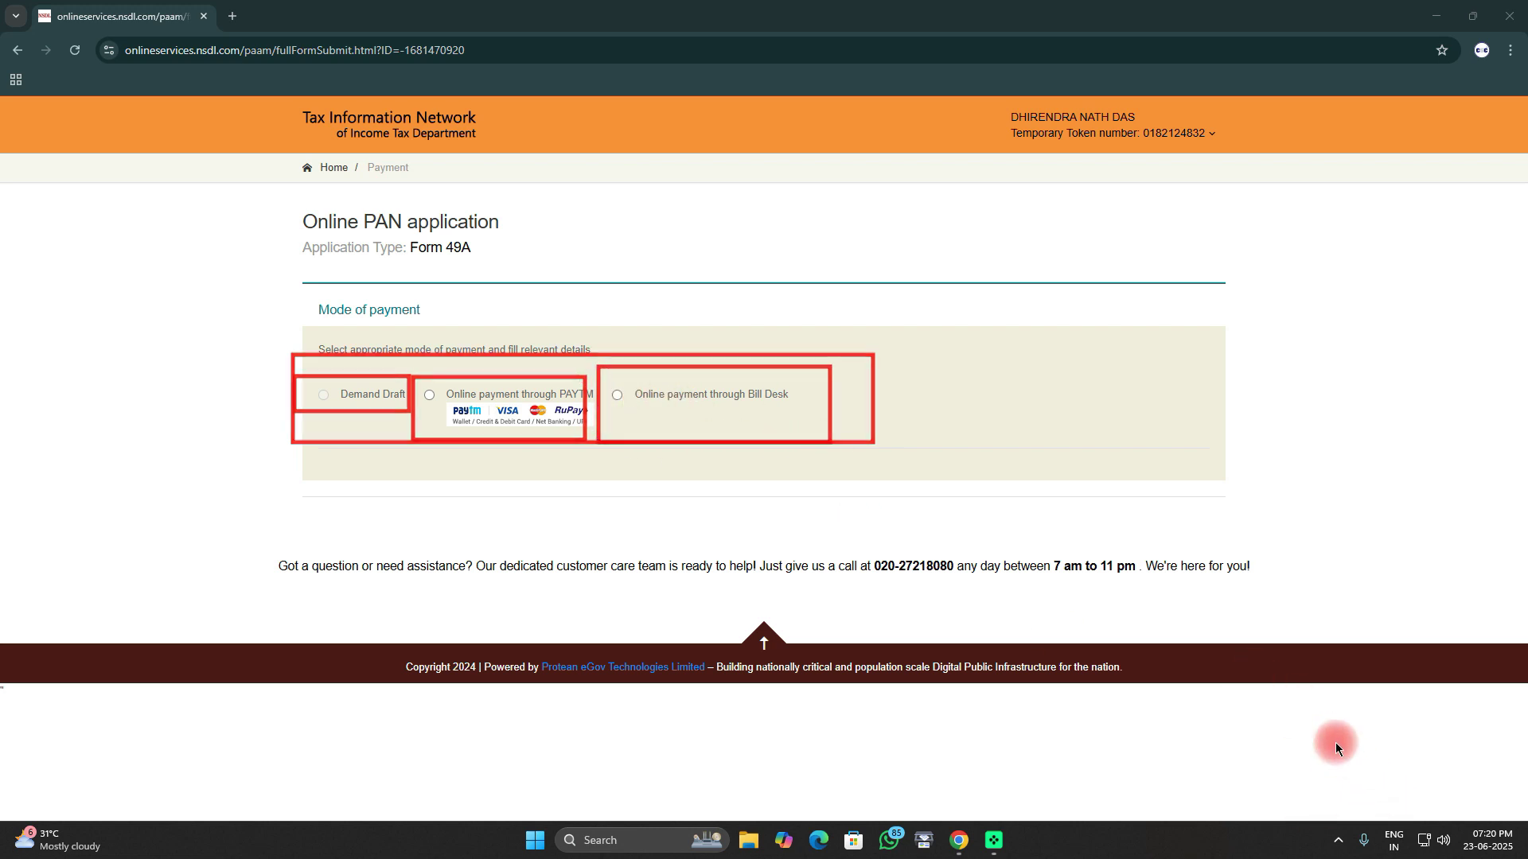
pyautogui.moveTo(436, 503); pyautogui.dragTo(487, 417)
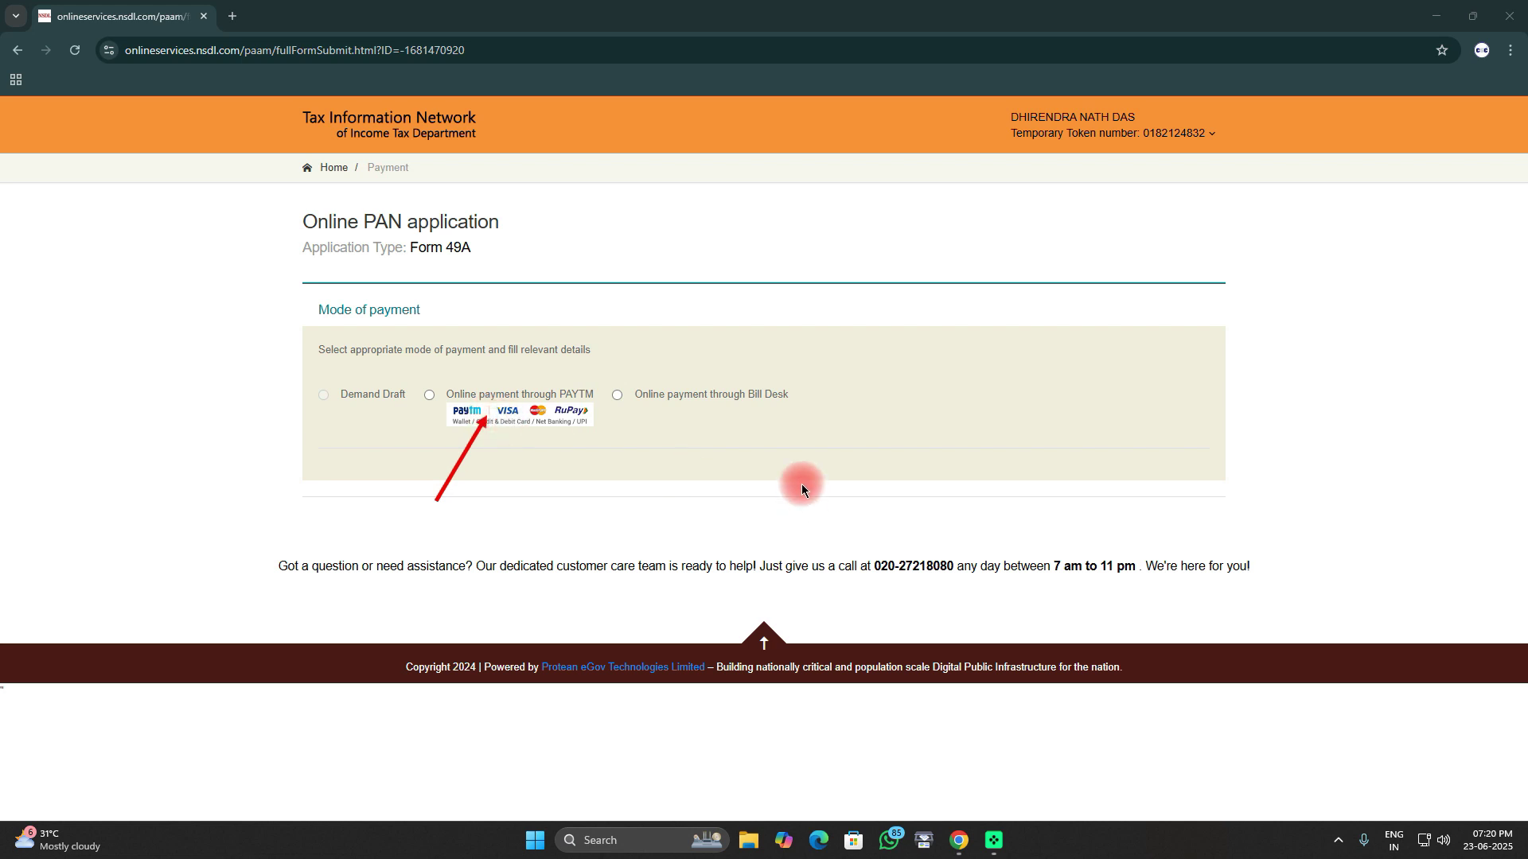
pyautogui.moveTo(672, 428); pyautogui.dragTo(676, 399)
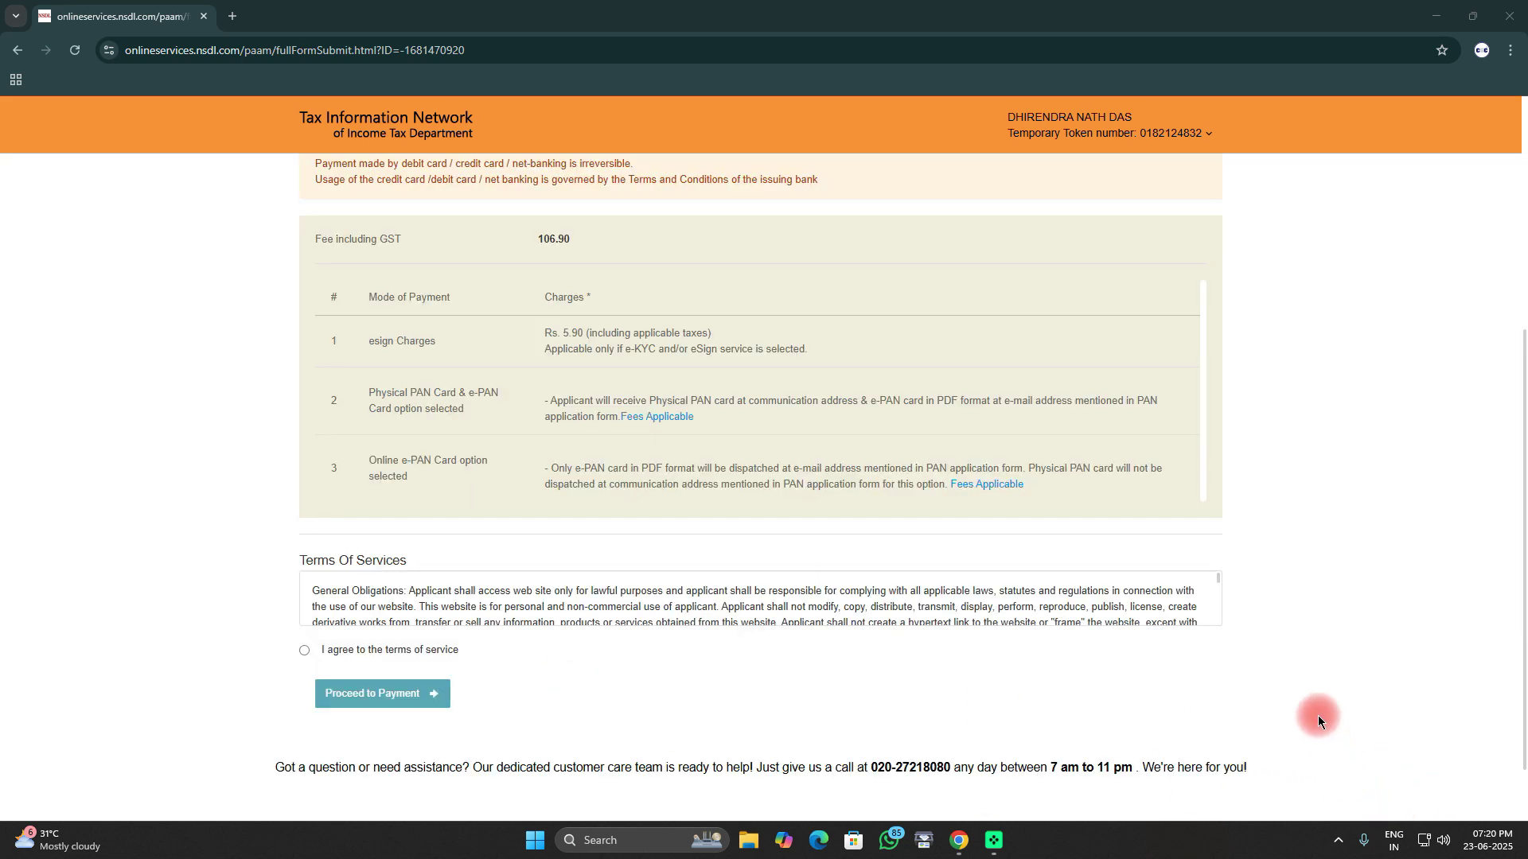
# Step: Examine the terms of service agreement, the option to proceed to payment and the payment confirmation option
pyautogui.moveTo(378, 665); pyautogui.dragTo(522, 665)
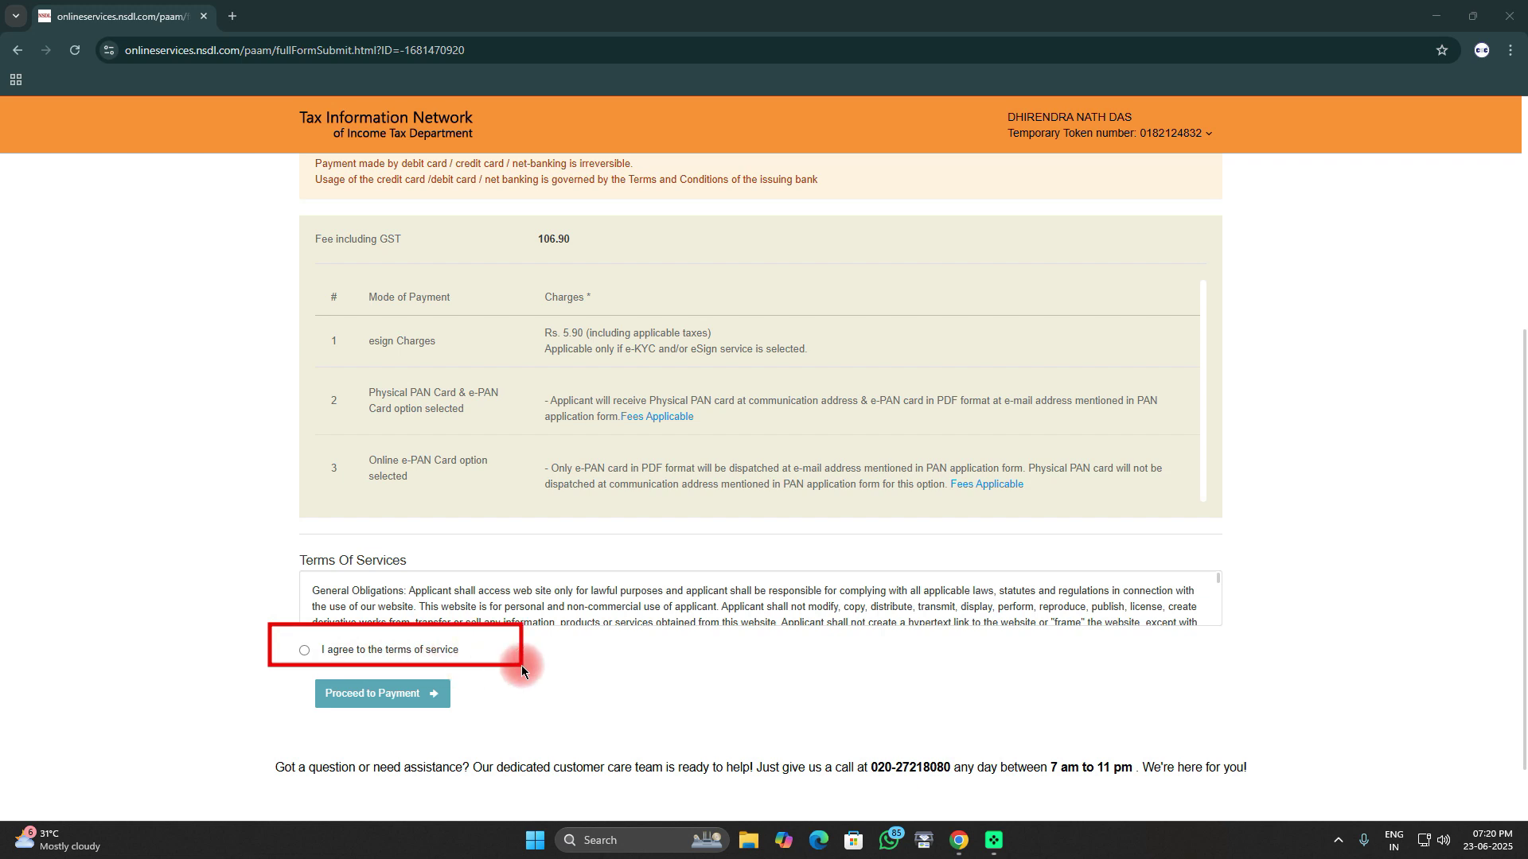
pyautogui.moveTo(274, 672); pyautogui.dragTo(493, 719)
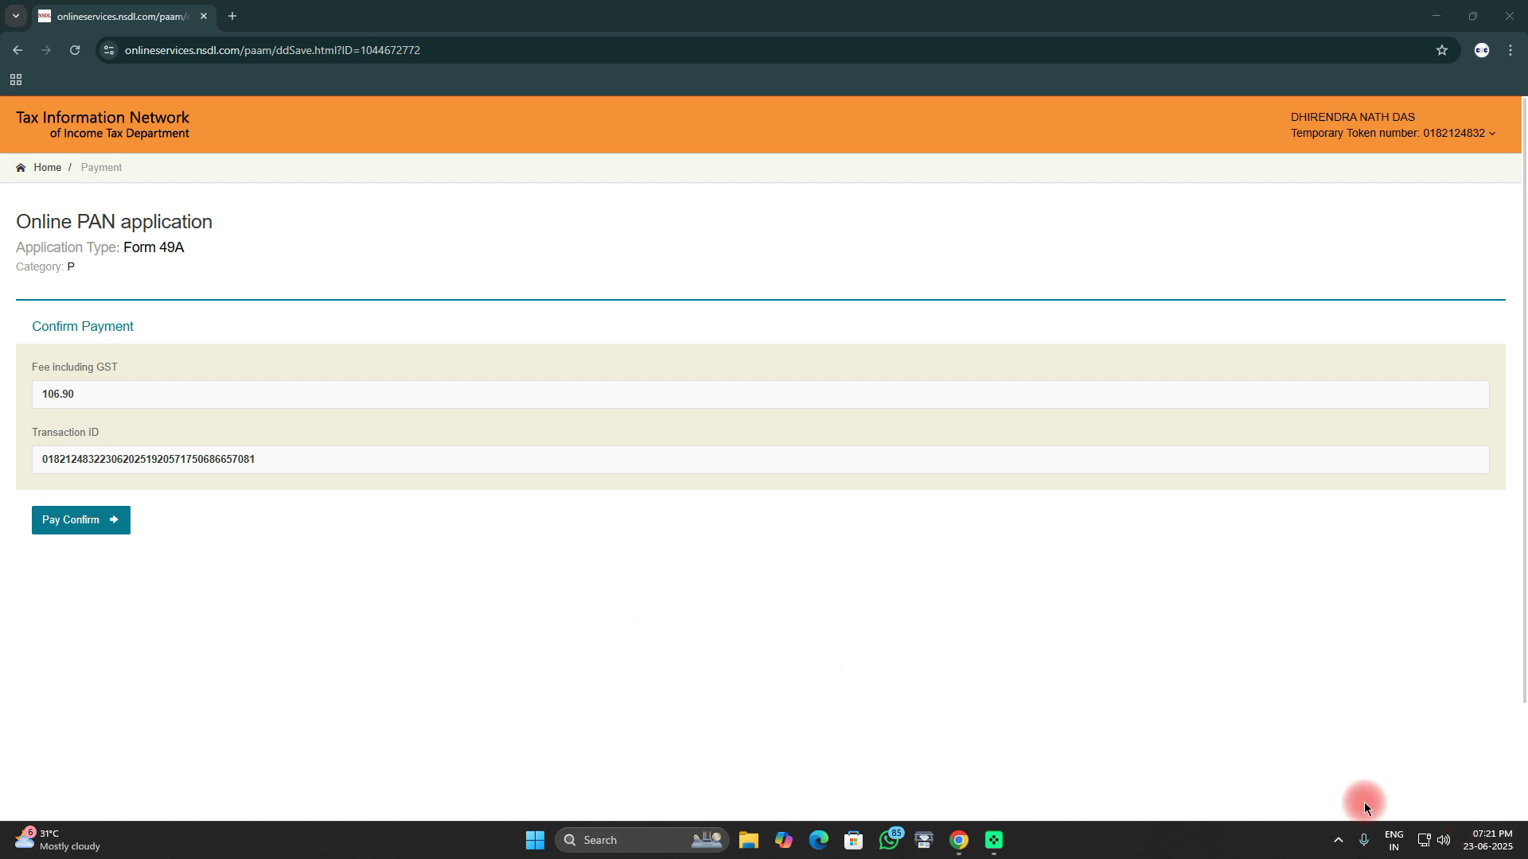
pyautogui.moveTo(26, 500); pyautogui.dragTo(163, 566)
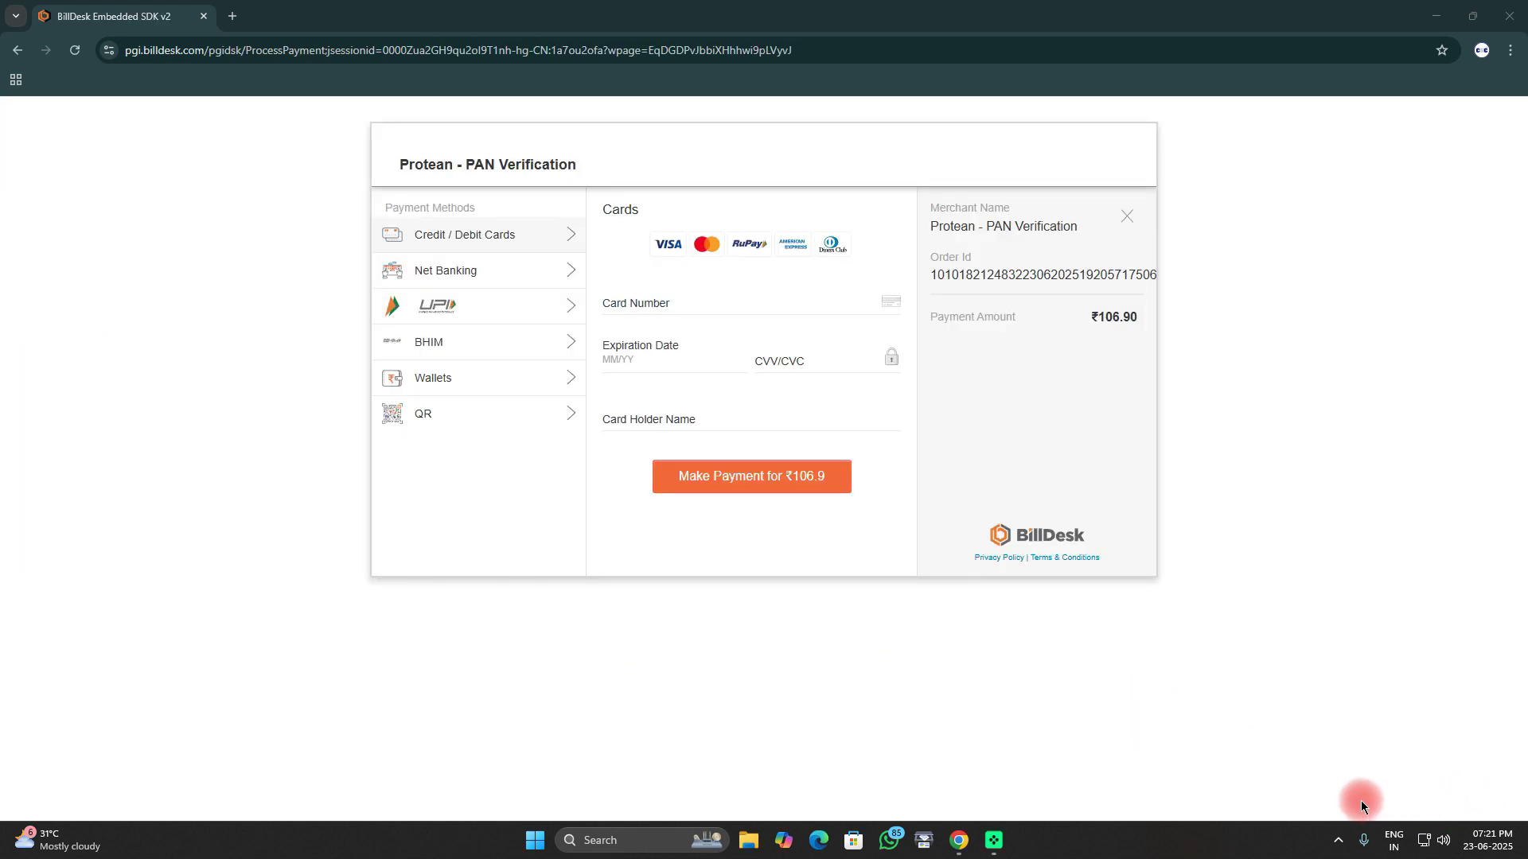
# Step: Examine the BillDesk payment methods and the payment receipt details with the option to continue
pyautogui.moveTo(310, 174)
pyautogui.mouseDown()
pyautogui.moveTo(368, 318)
pyautogui.moveTo(616, 465)
pyautogui.mouseUp()
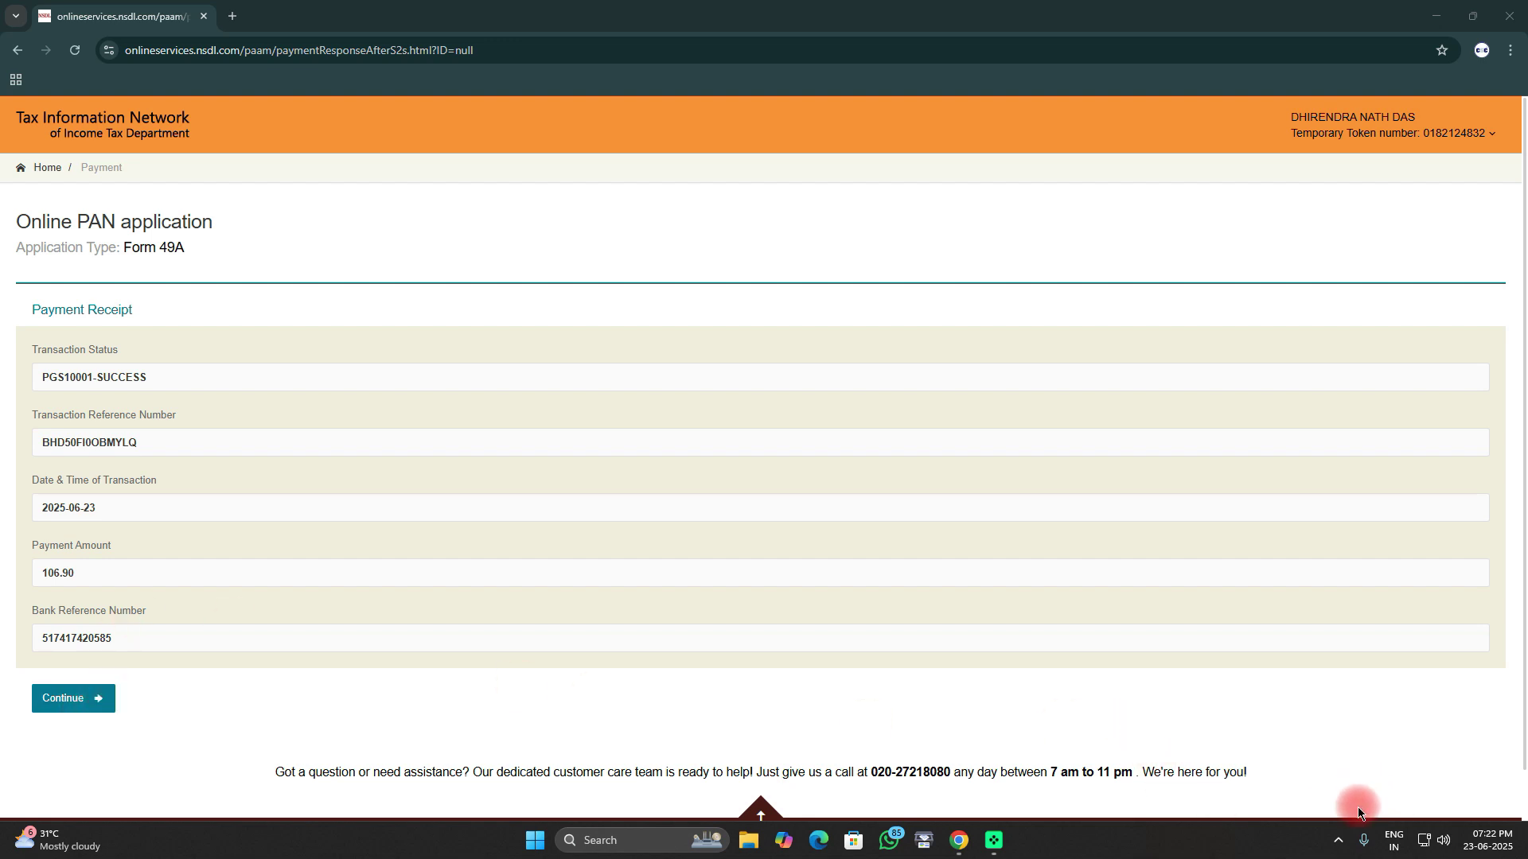
pyautogui.moveTo(27, 297); pyautogui.dragTo(273, 659)
pyautogui.moveTo(13, 672); pyautogui.dragTo(166, 741)
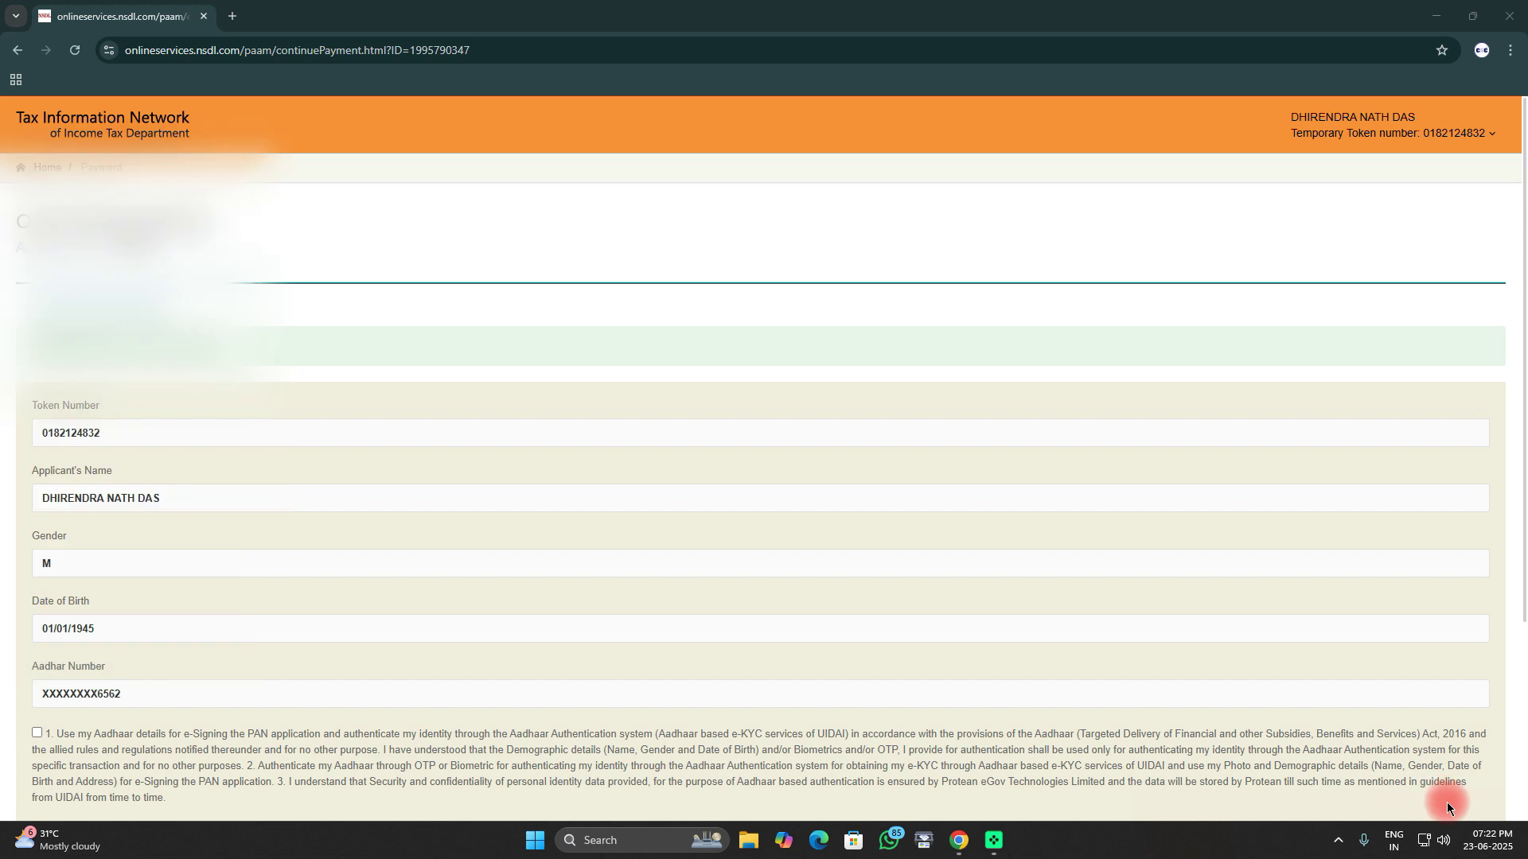
# Step: Examine the Aadhaar e-Signing consent checkbox and the Authenticate and Continue options below the applicant details
pyautogui.scroll(-3, 1394, 752)
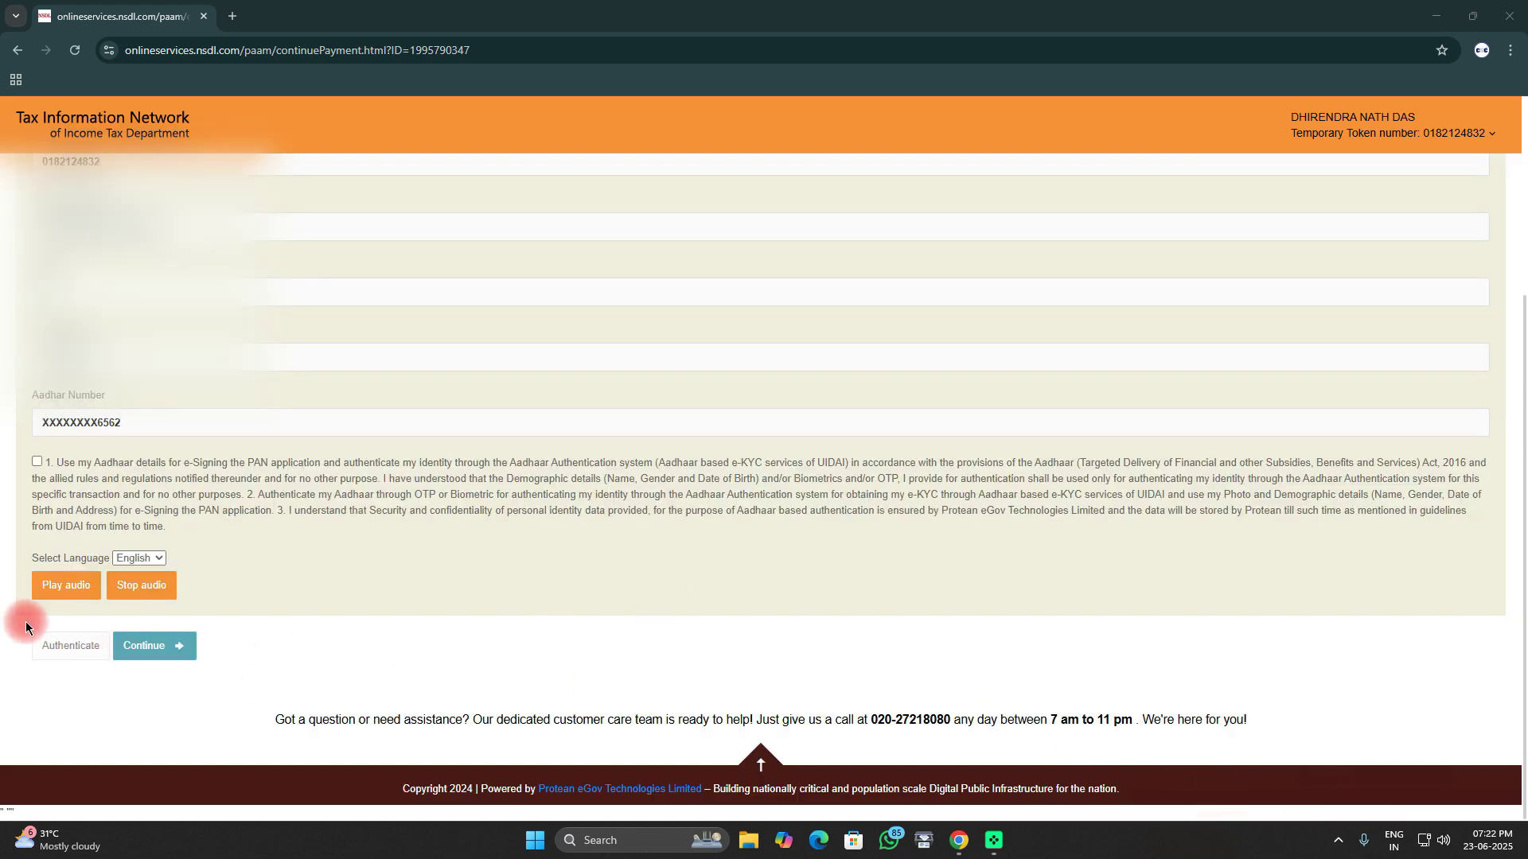
pyautogui.moveTo(26, 643); pyautogui.dragTo(242, 682)
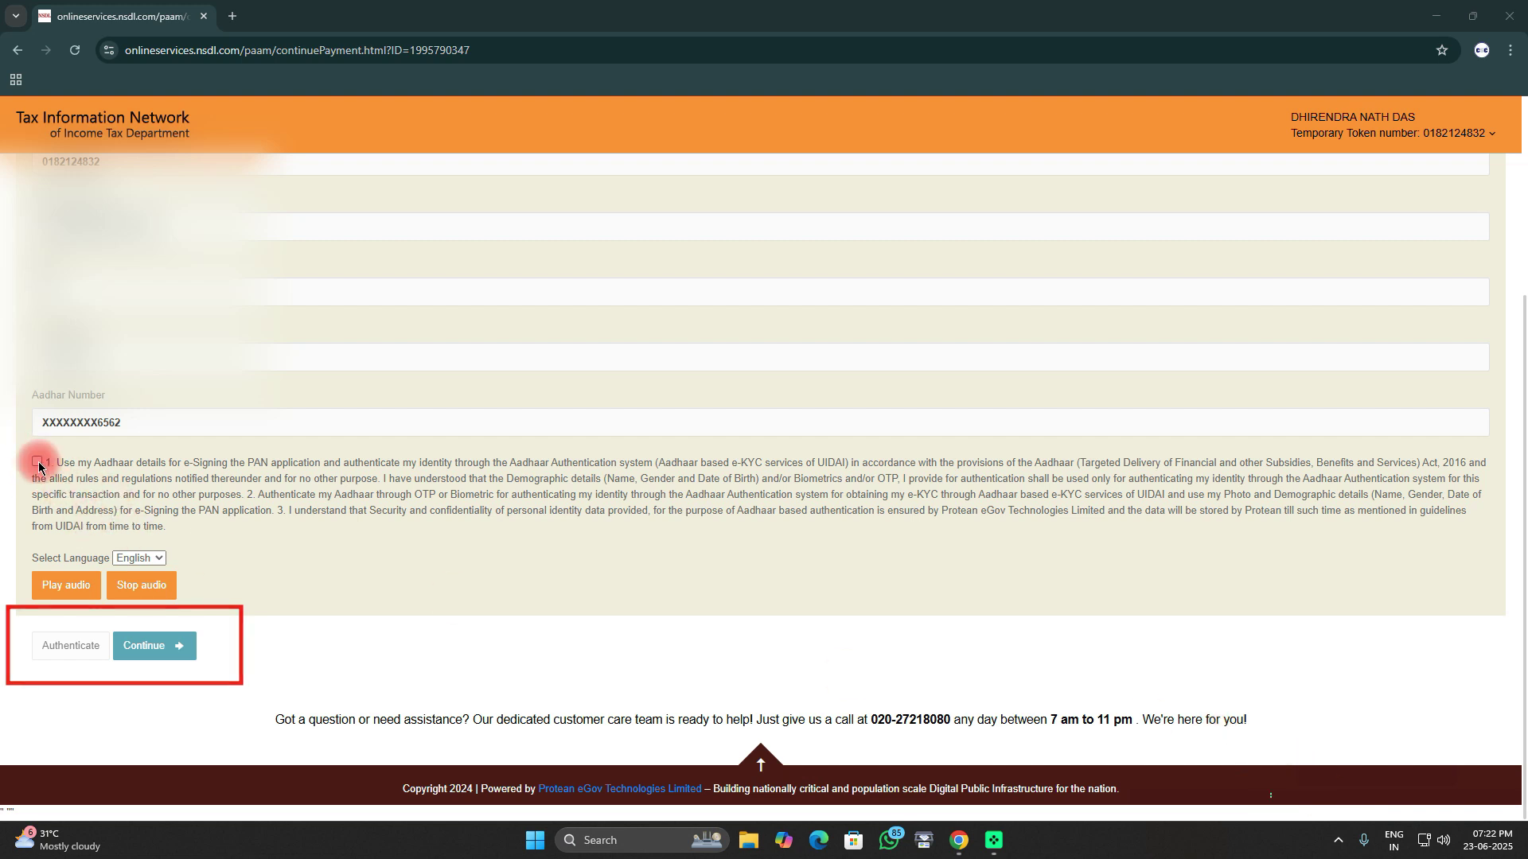
pyautogui.moveTo(22, 453); pyautogui.dragTo(75, 487)
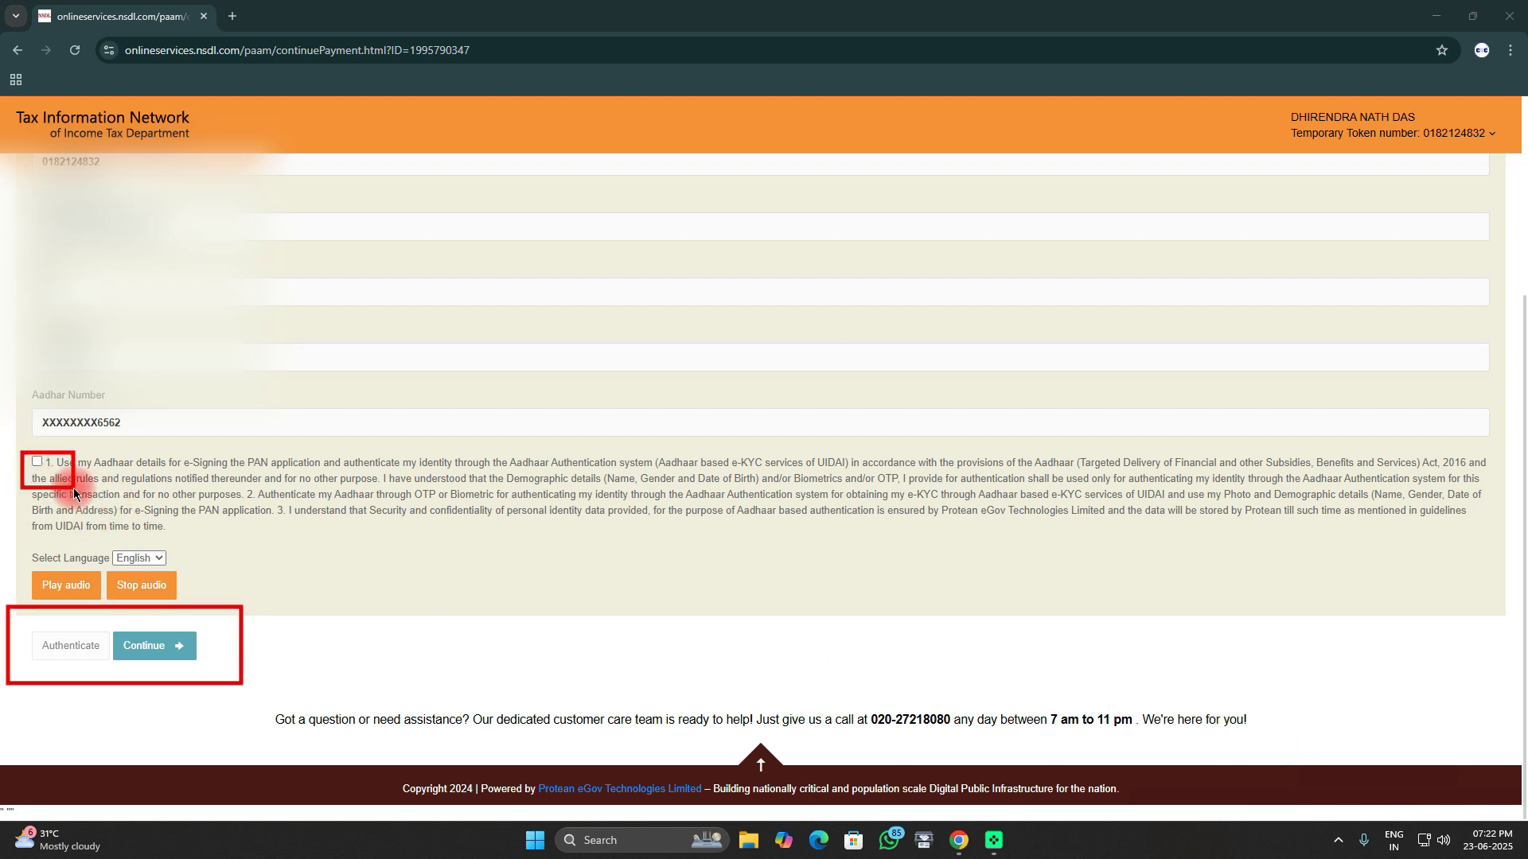
pyautogui.click(1441, 801)
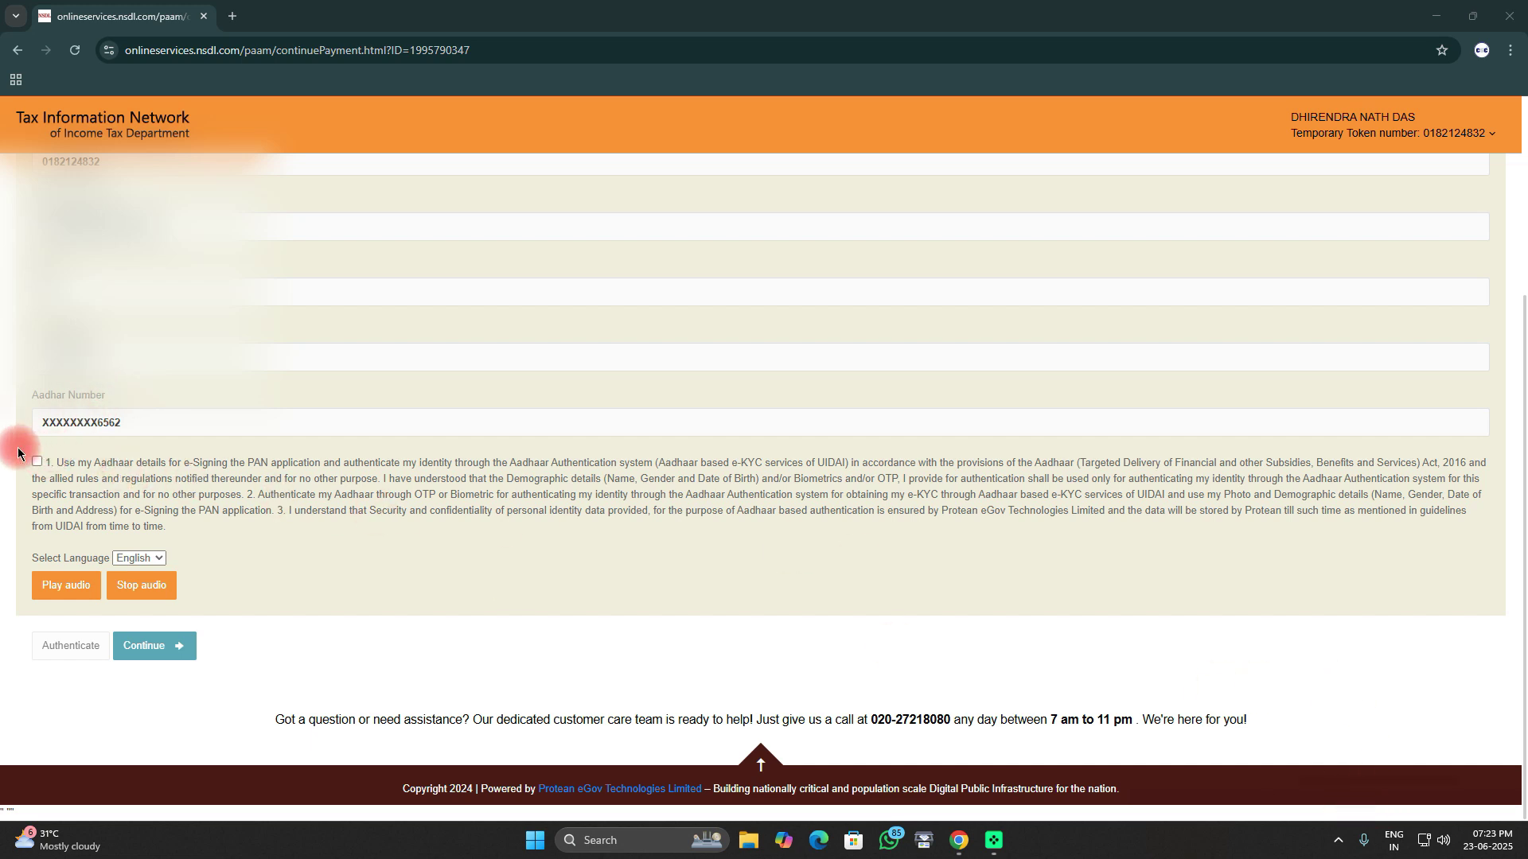
pyautogui.moveTo(16, 446); pyautogui.dragTo(73, 482)
pyautogui.moveTo(22, 615); pyautogui.dragTo(88, 668)
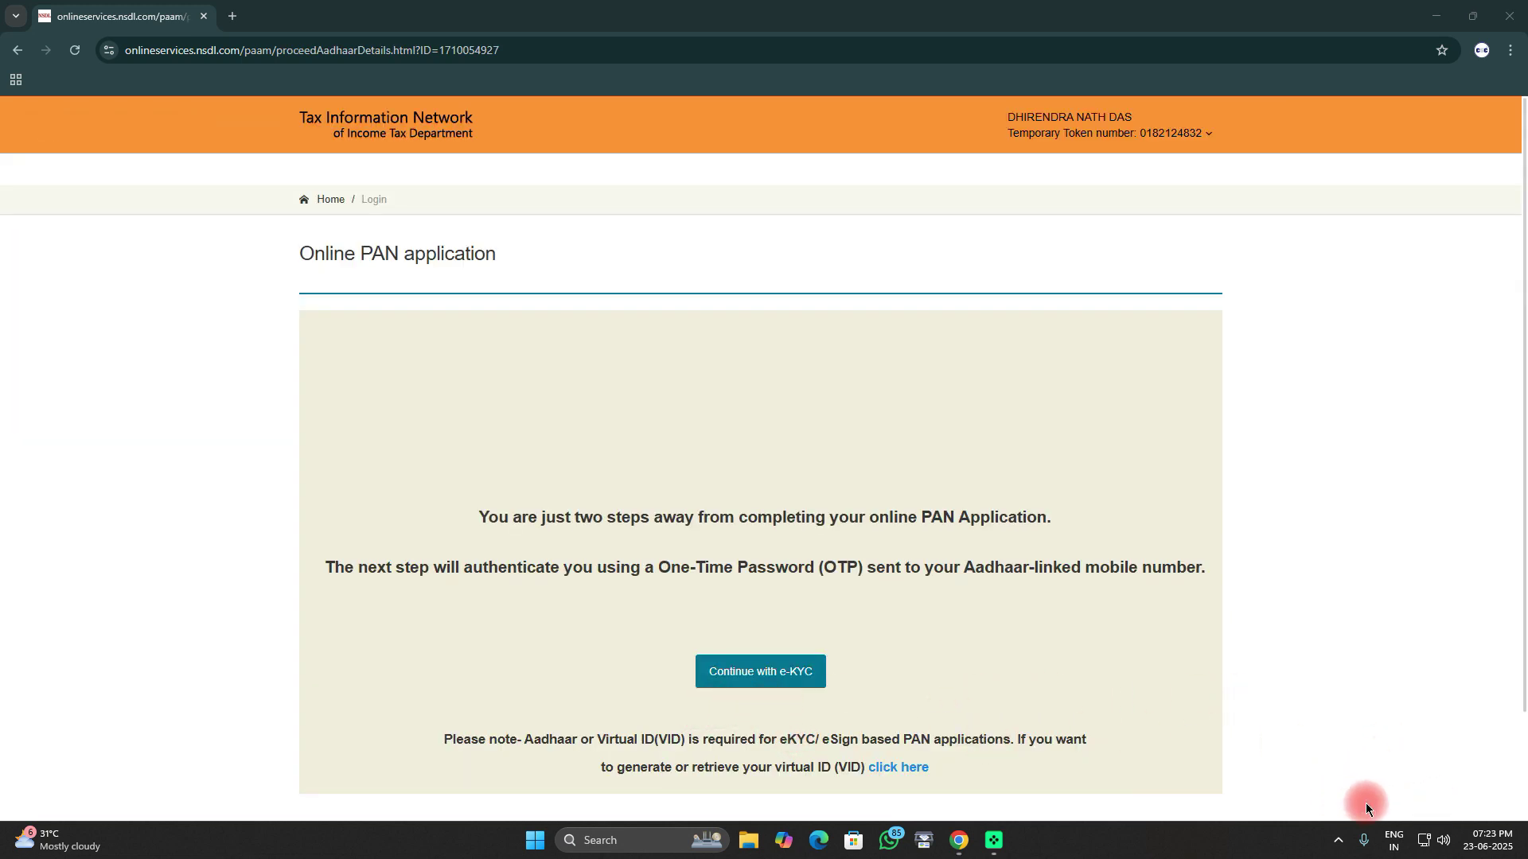
# Step: Examine the option to continue with e-KYC and the OTP verification fields with the submit option
pyautogui.moveTo(644, 636); pyautogui.dragTo(880, 709)
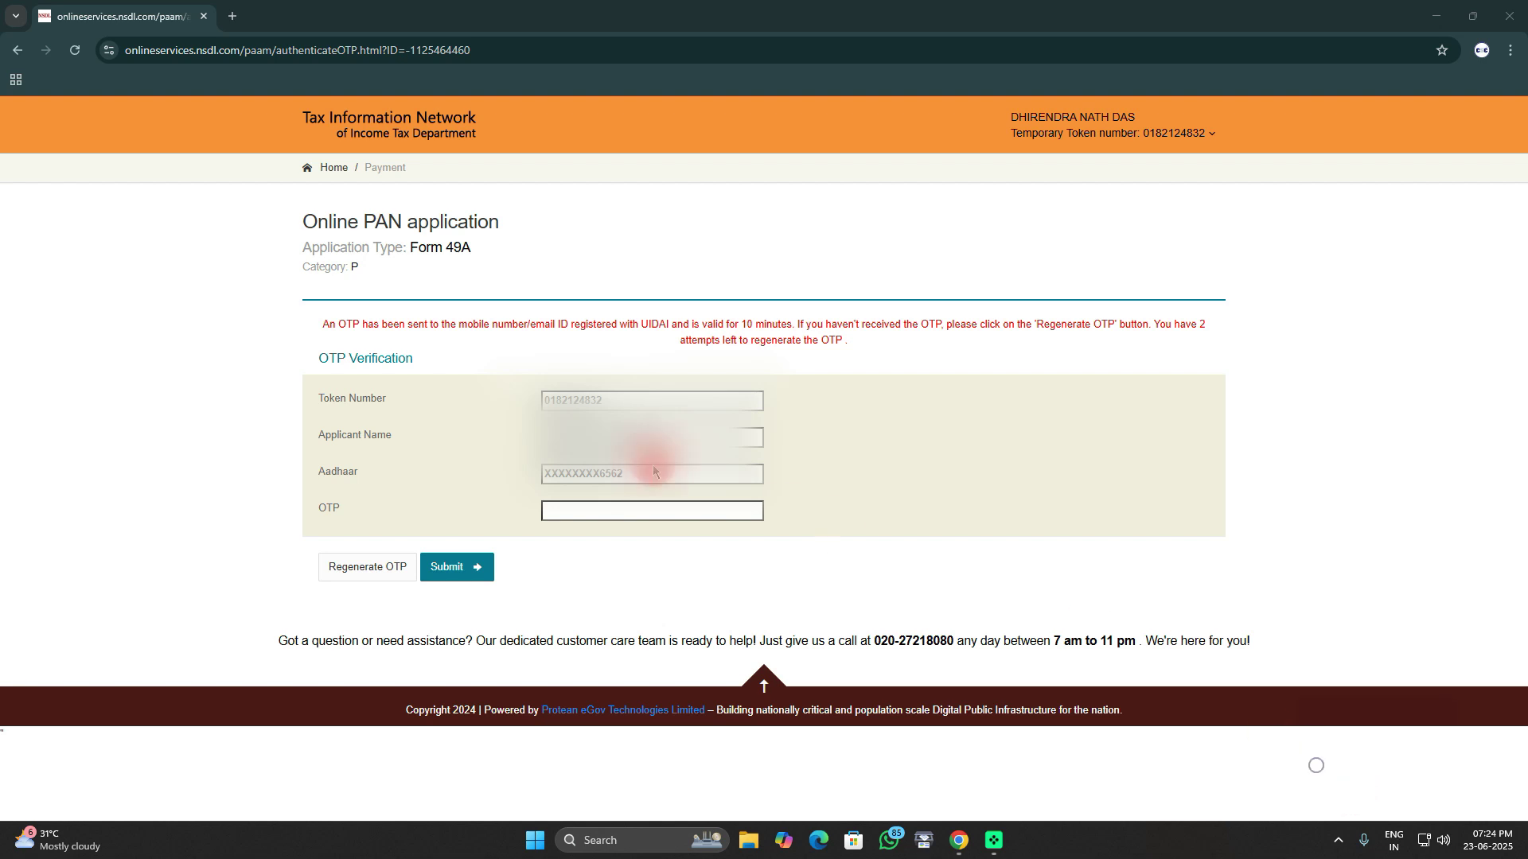
pyautogui.moveTo(497, 368)
pyautogui.mouseDown()
pyautogui.moveTo(640, 490)
pyautogui.moveTo(812, 484)
pyautogui.mouseUp()
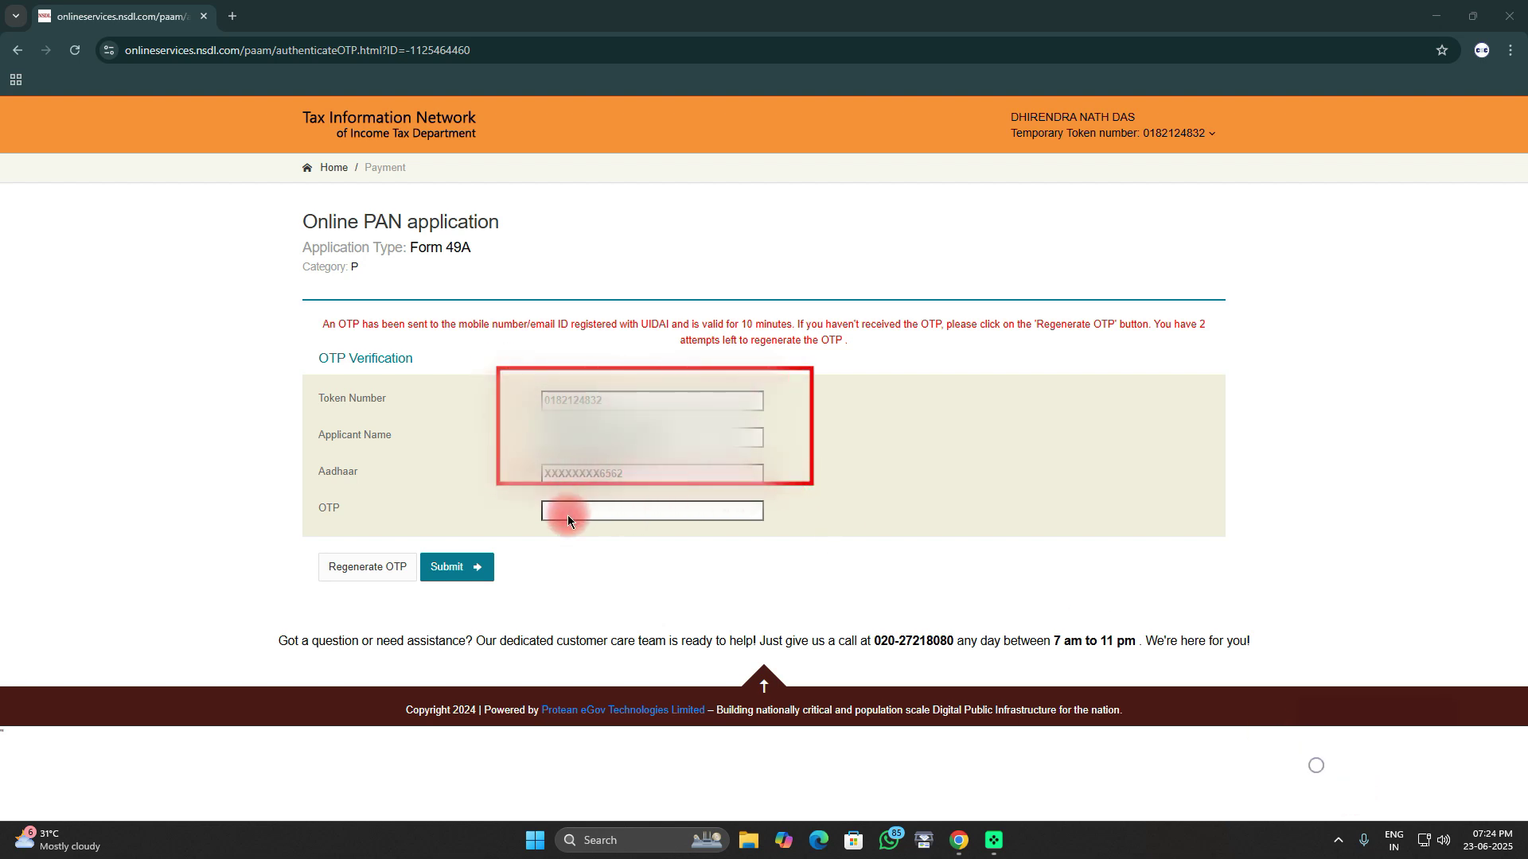
pyautogui.moveTo(513, 494); pyautogui.dragTo(751, 539)
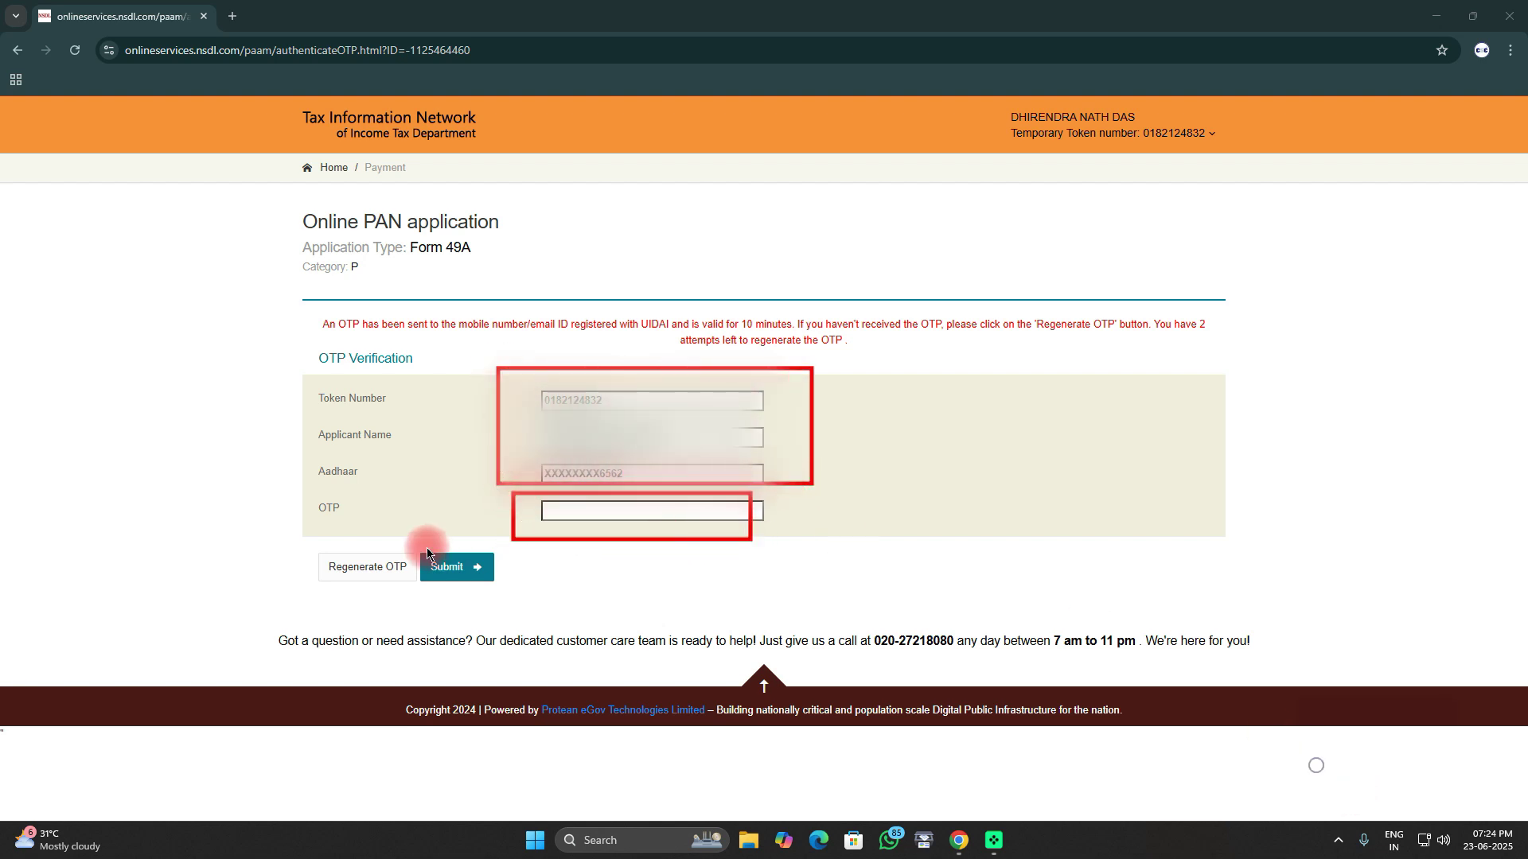
pyautogui.moveTo(412, 531)
pyautogui.mouseDown()
pyautogui.moveTo(477, 593)
pyautogui.moveTo(536, 599)
pyautogui.mouseUp()
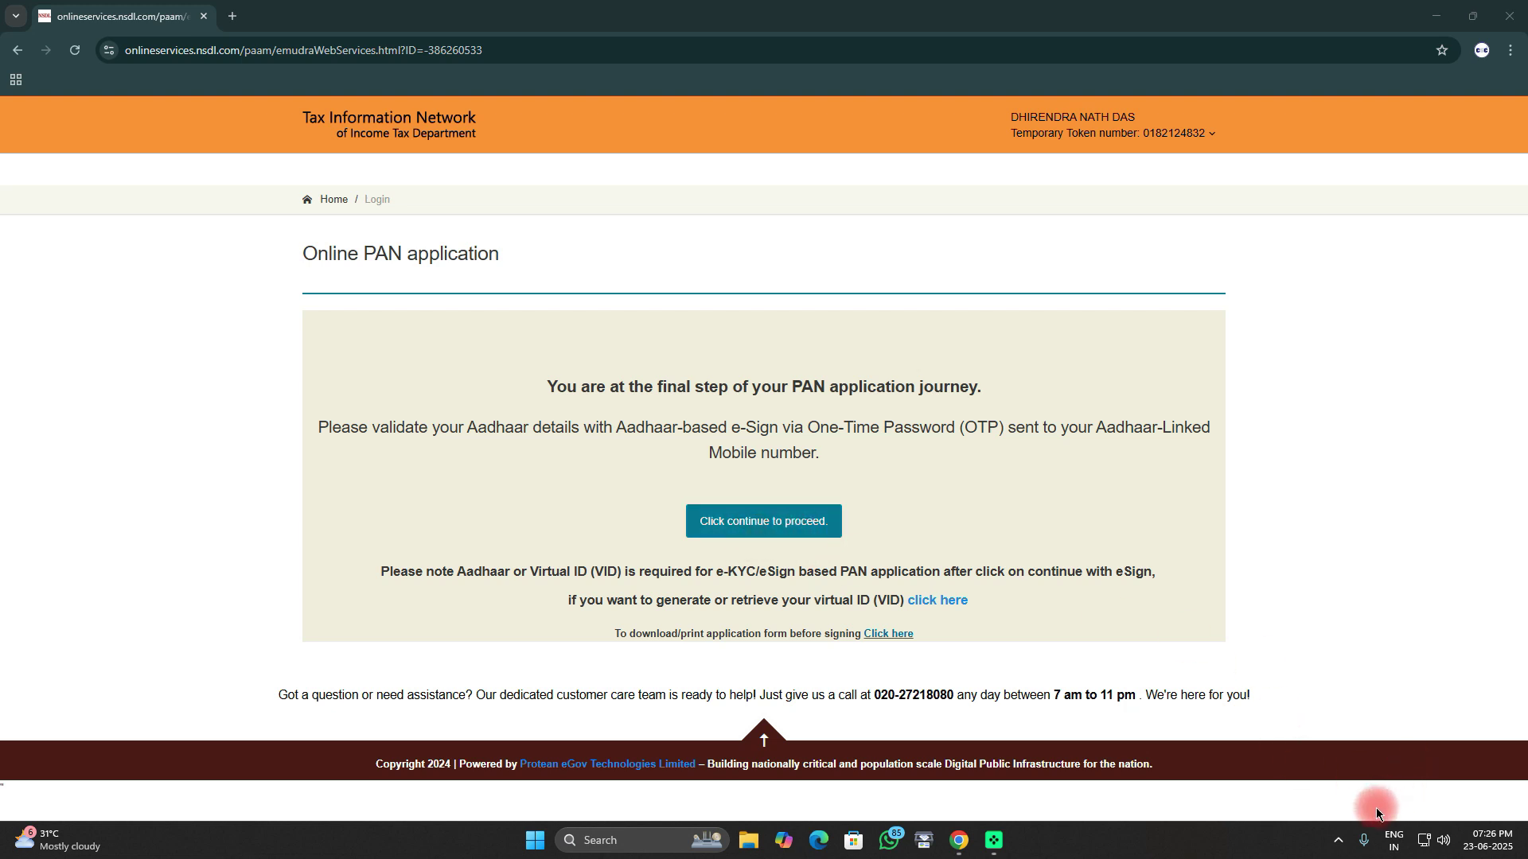
# Step: Proceed from the final application page to the Aadhaar-based e-Sign validation
pyautogui.moveTo(650, 487); pyautogui.dragTo(890, 556)
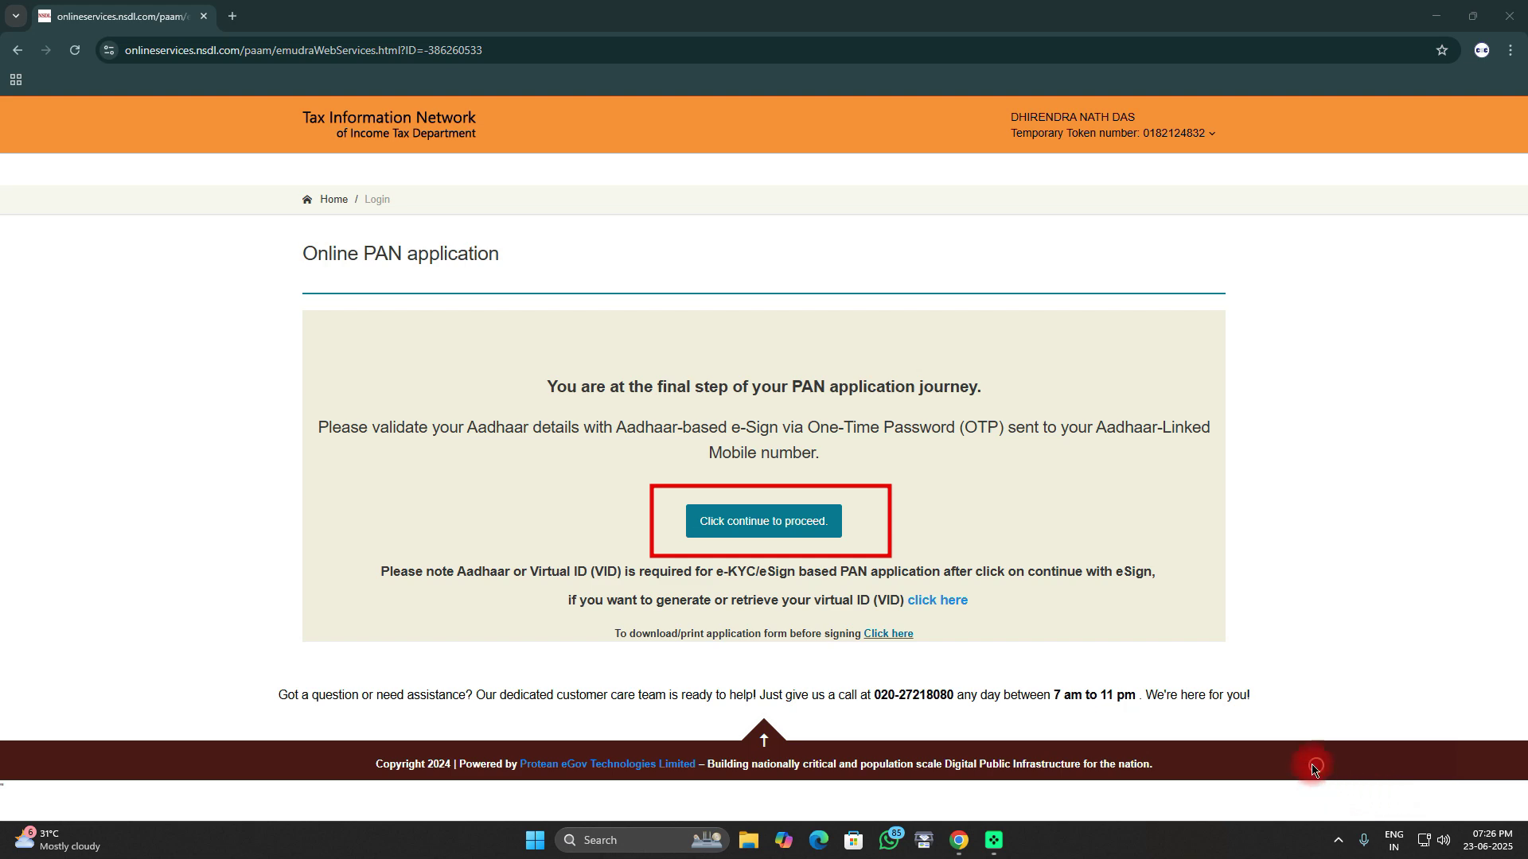
pyautogui.click(711, 528)
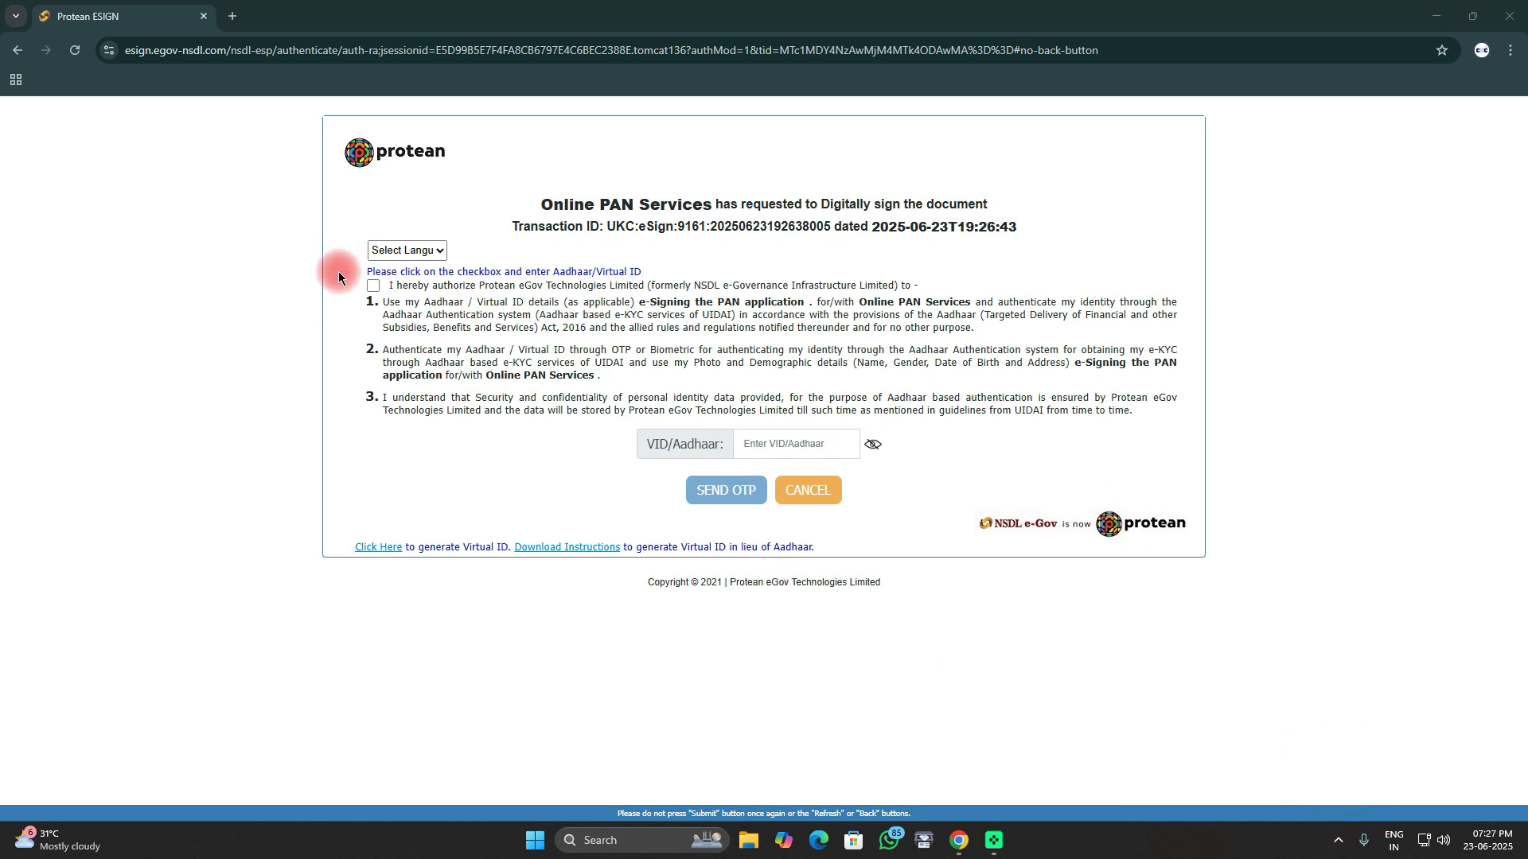
# Step: Authorize Aadhaar-based e-signing of the PAN application, fill in the applicant's VID/Aadhaar number and send the OTP
pyautogui.moveTo(338, 271); pyautogui.dragTo(426, 299)
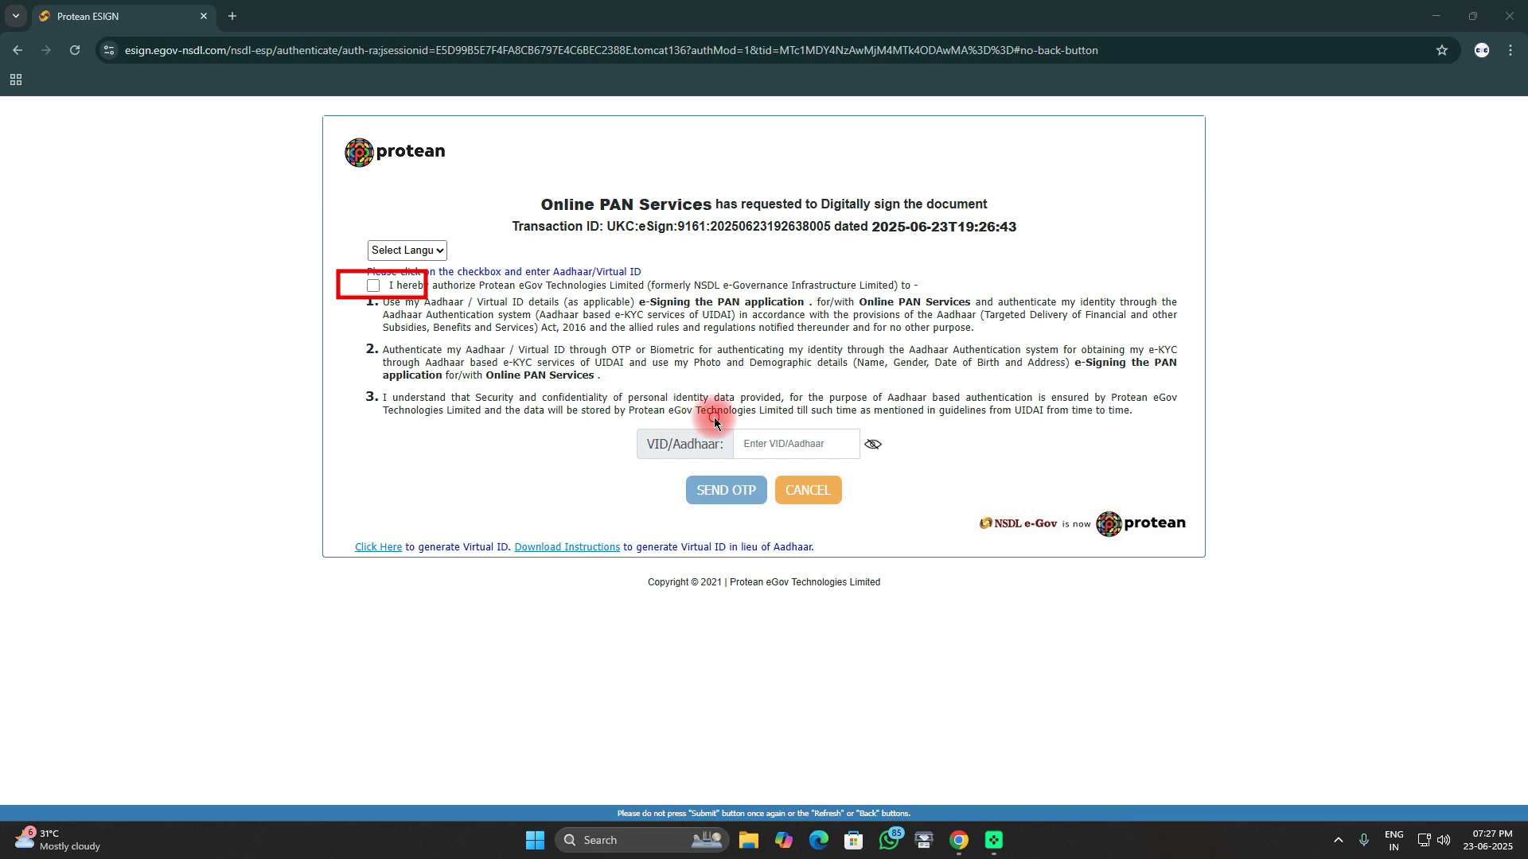
pyautogui.moveTo(713, 417); pyautogui.dragTo(900, 460)
pyautogui.moveTo(665, 466); pyautogui.dragTo(766, 527)
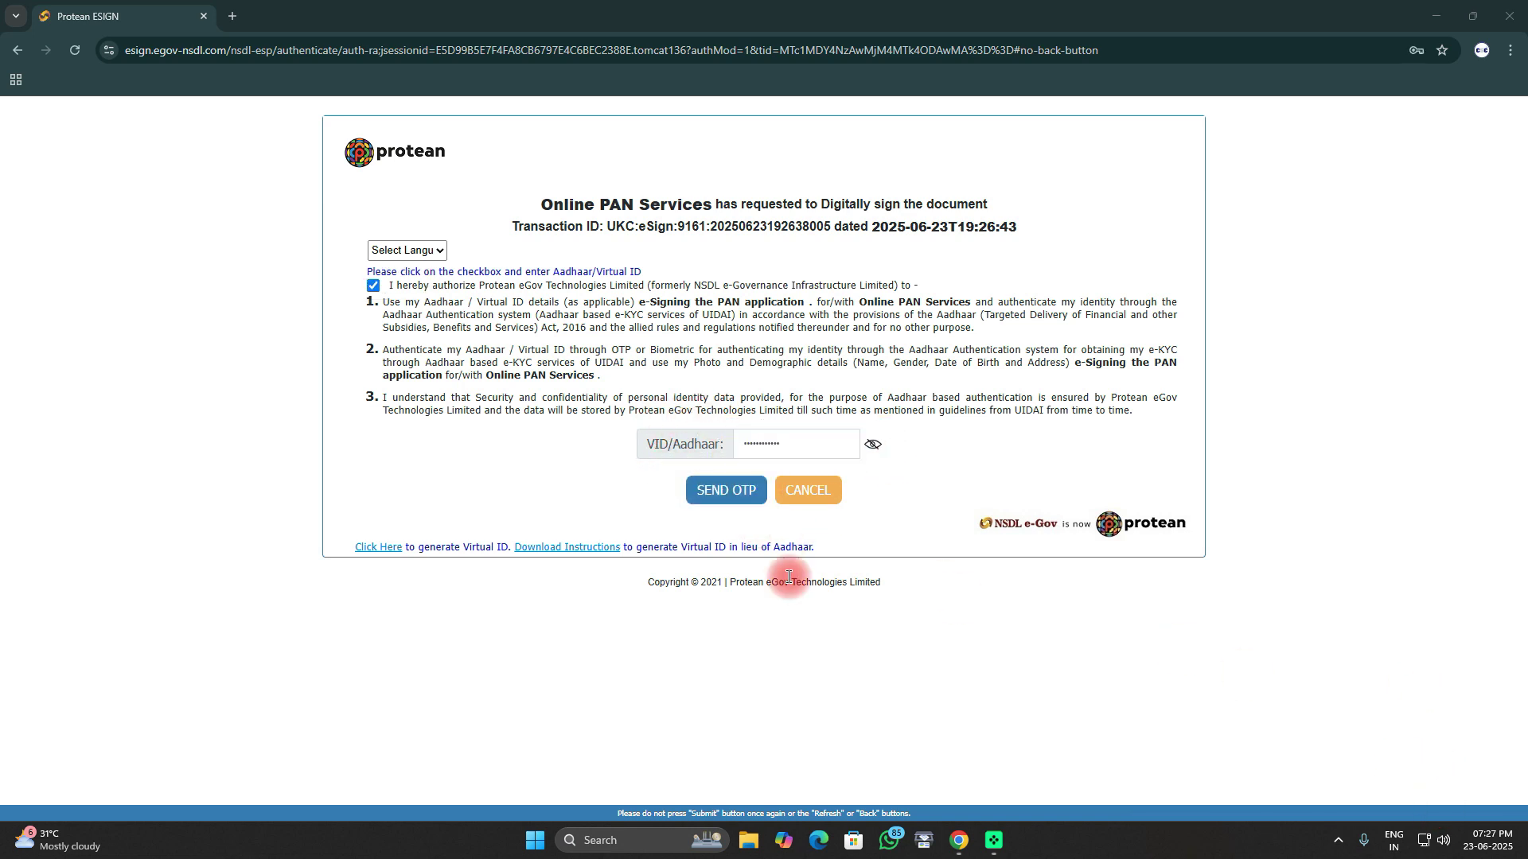
pyautogui.click(740, 499)
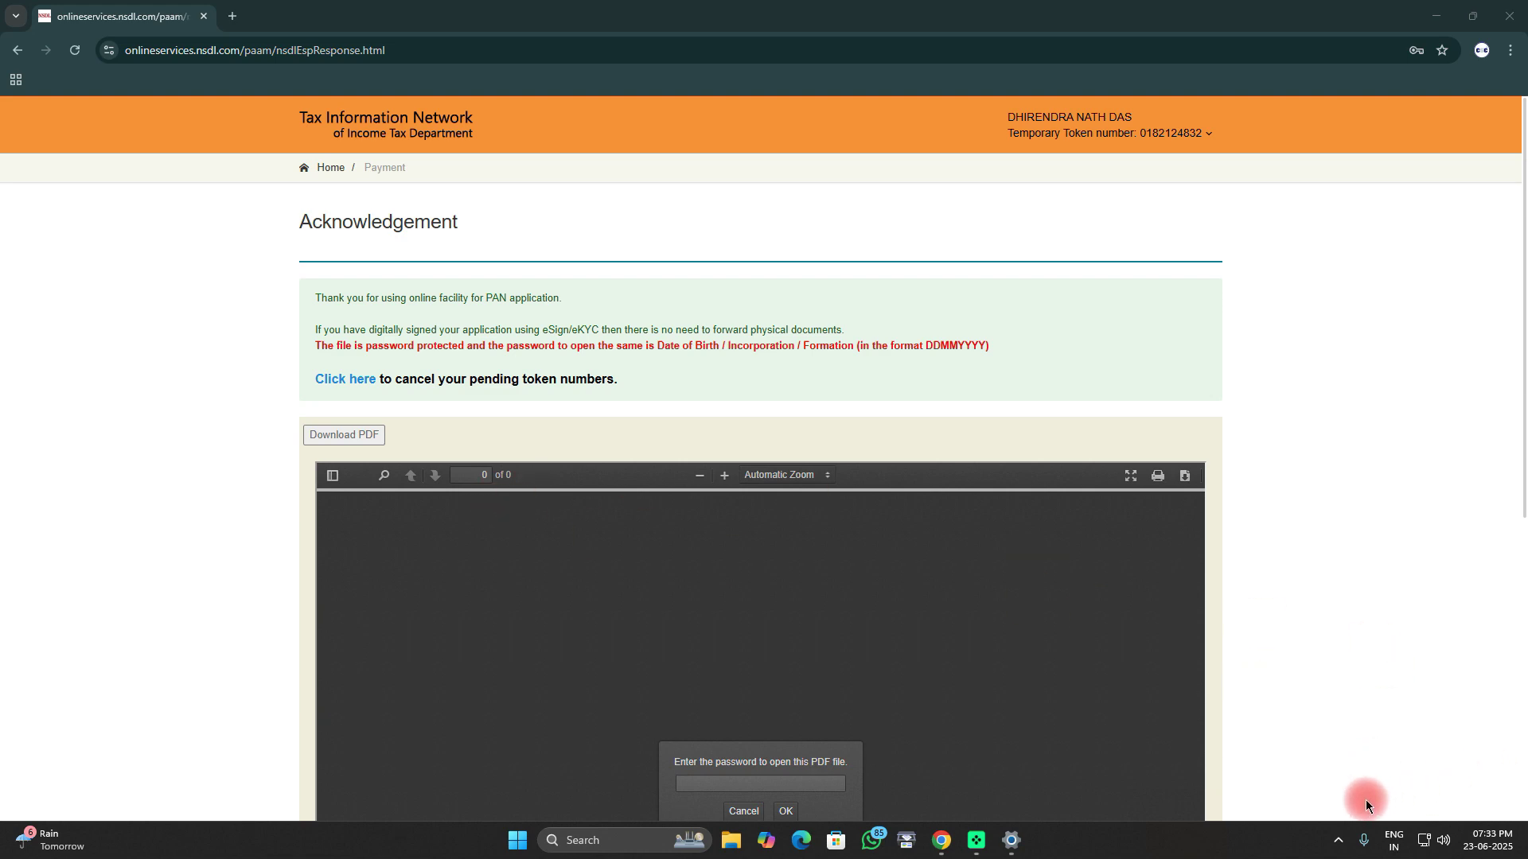
# Step: Examine the acknowledgement's PDF download option, the PDF password field and the note on the password format
pyautogui.moveTo(288, 413)
pyautogui.mouseDown()
pyautogui.moveTo(344, 449)
pyautogui.moveTo(421, 460)
pyautogui.mouseUp()
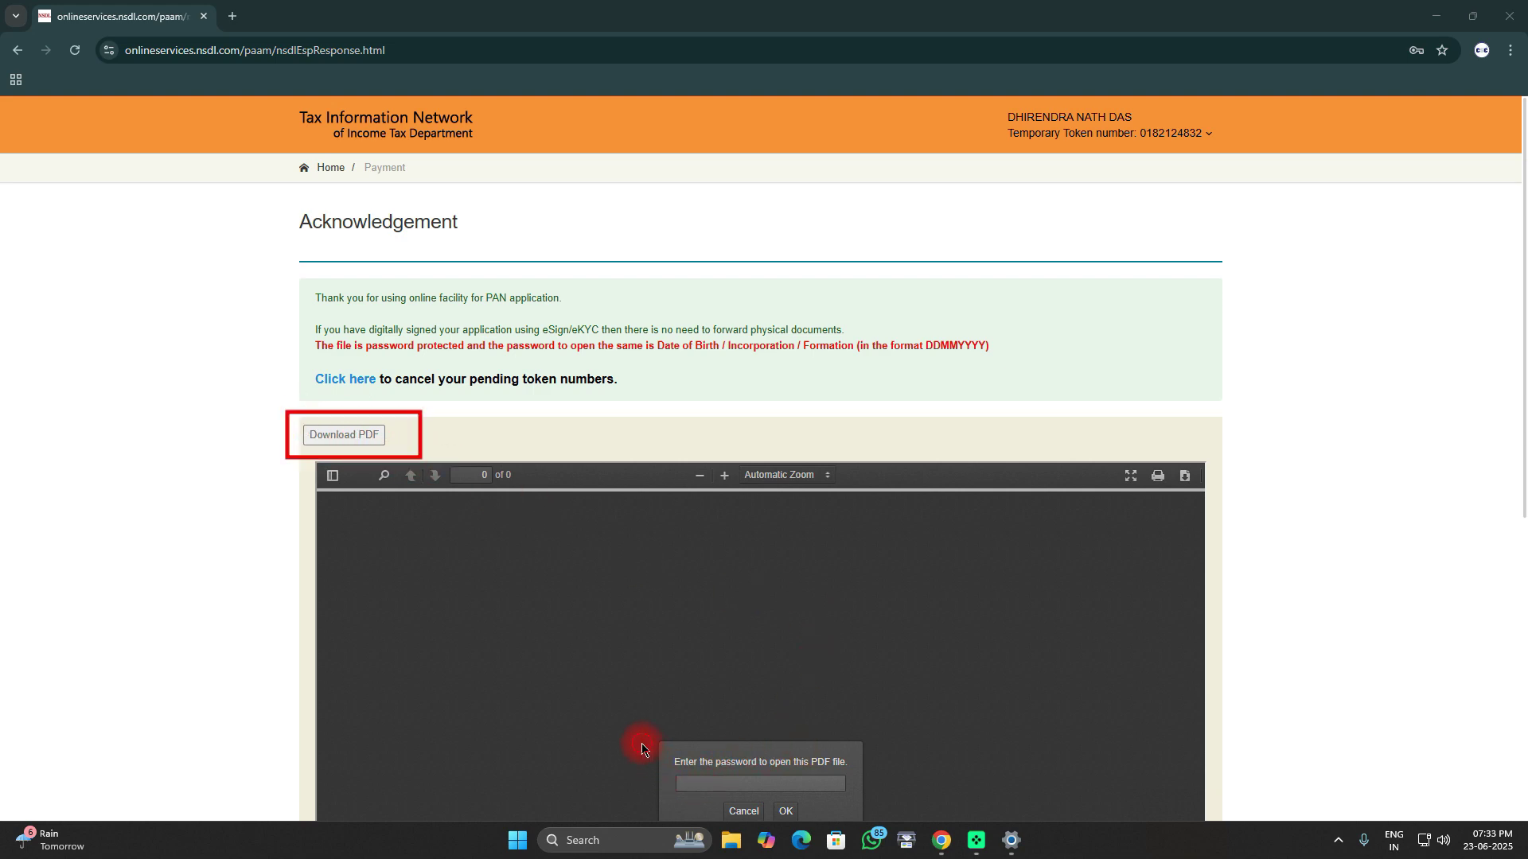
pyautogui.moveTo(641, 745); pyautogui.dragTo(879, 802)
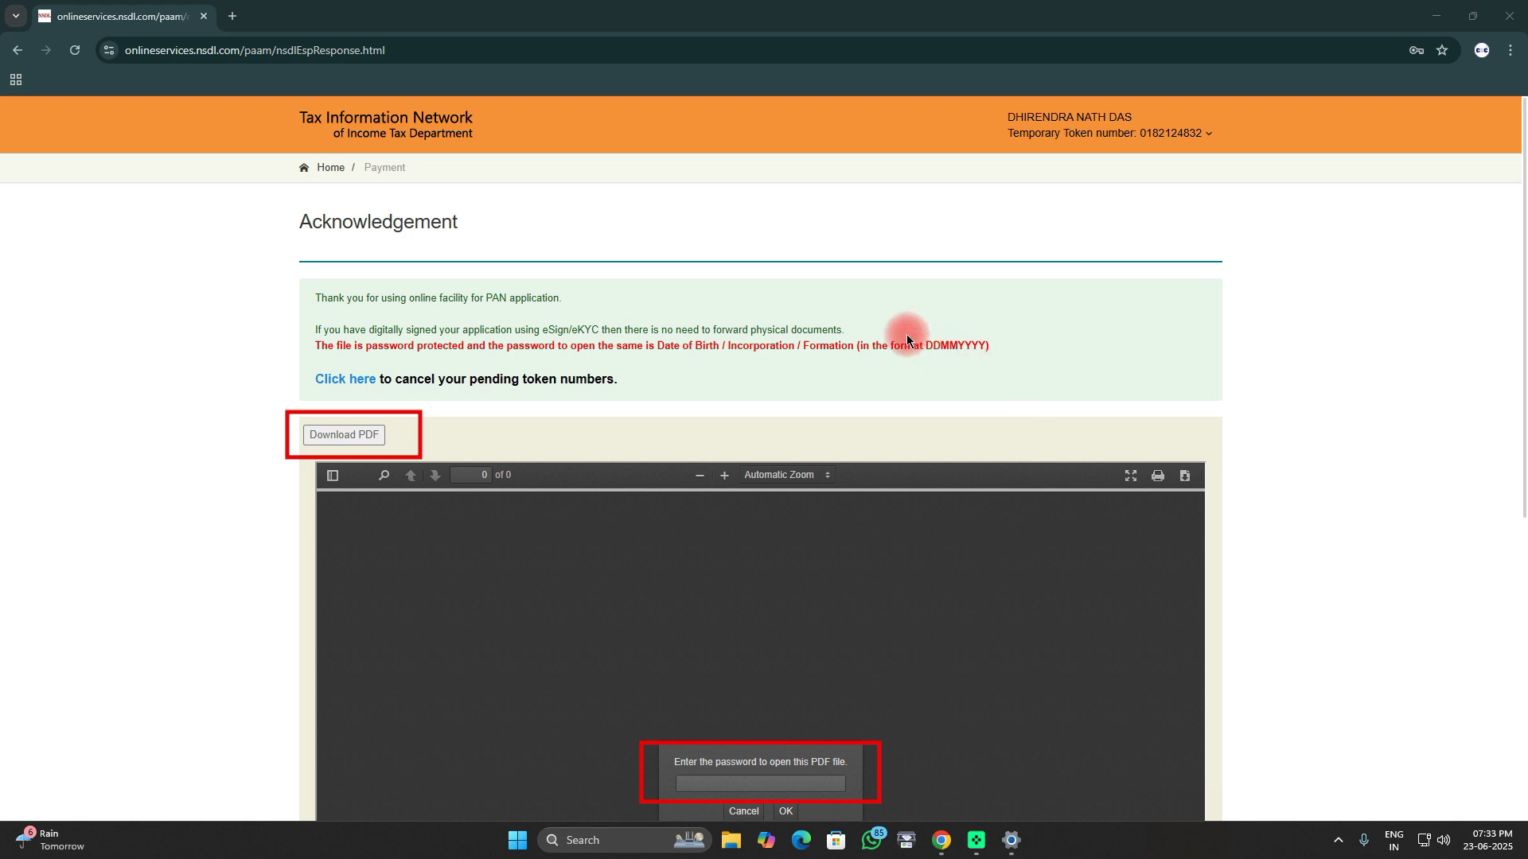
pyautogui.moveTo(905, 324); pyautogui.dragTo(1012, 368)
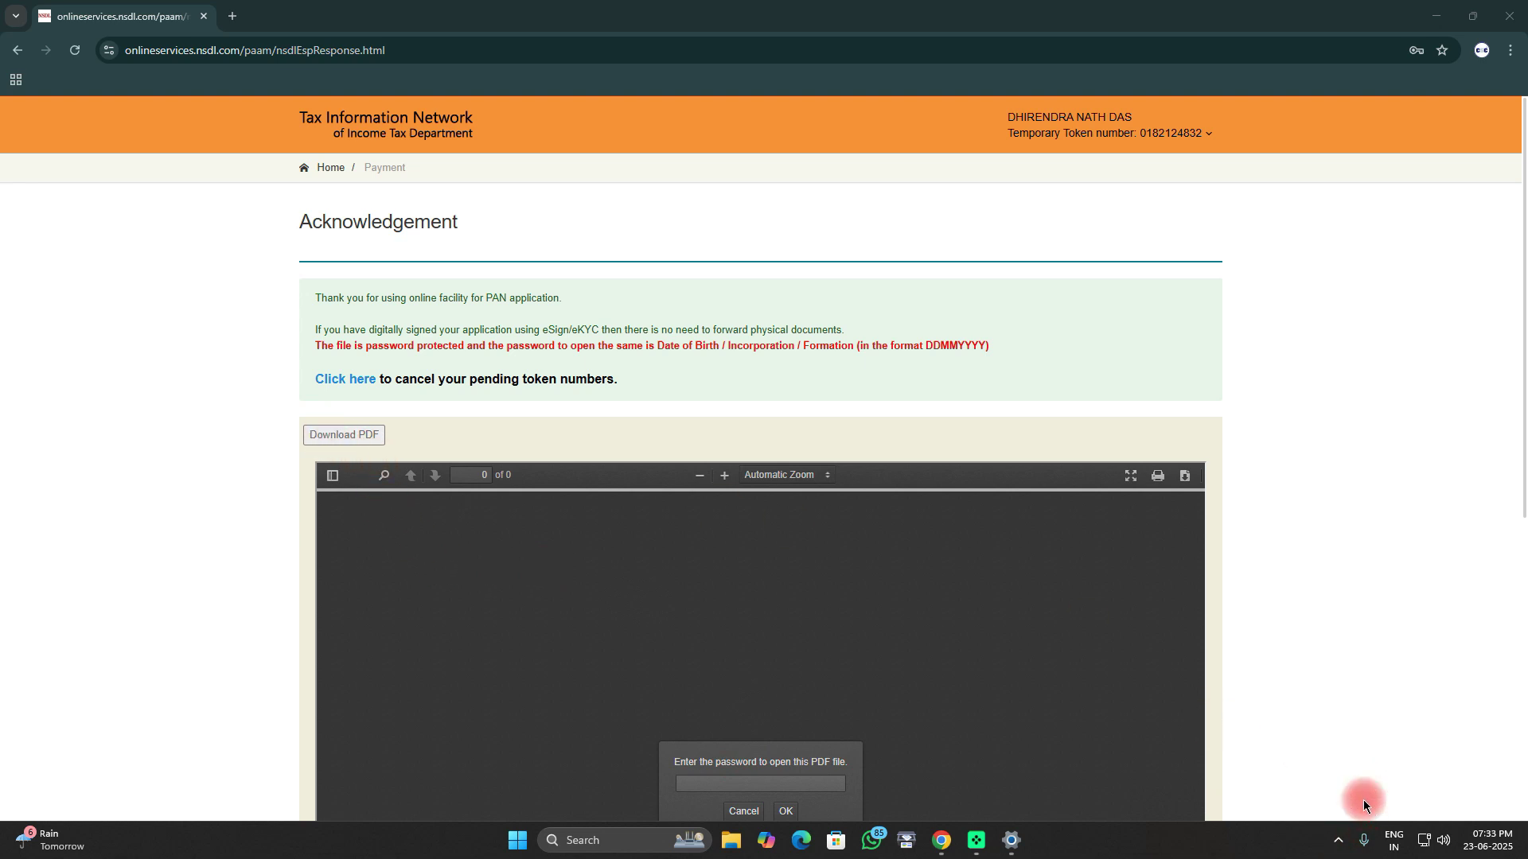
# Step: Download the PAN application acknowledgement PDF and open the downloaded file
pyautogui.click(342, 436)
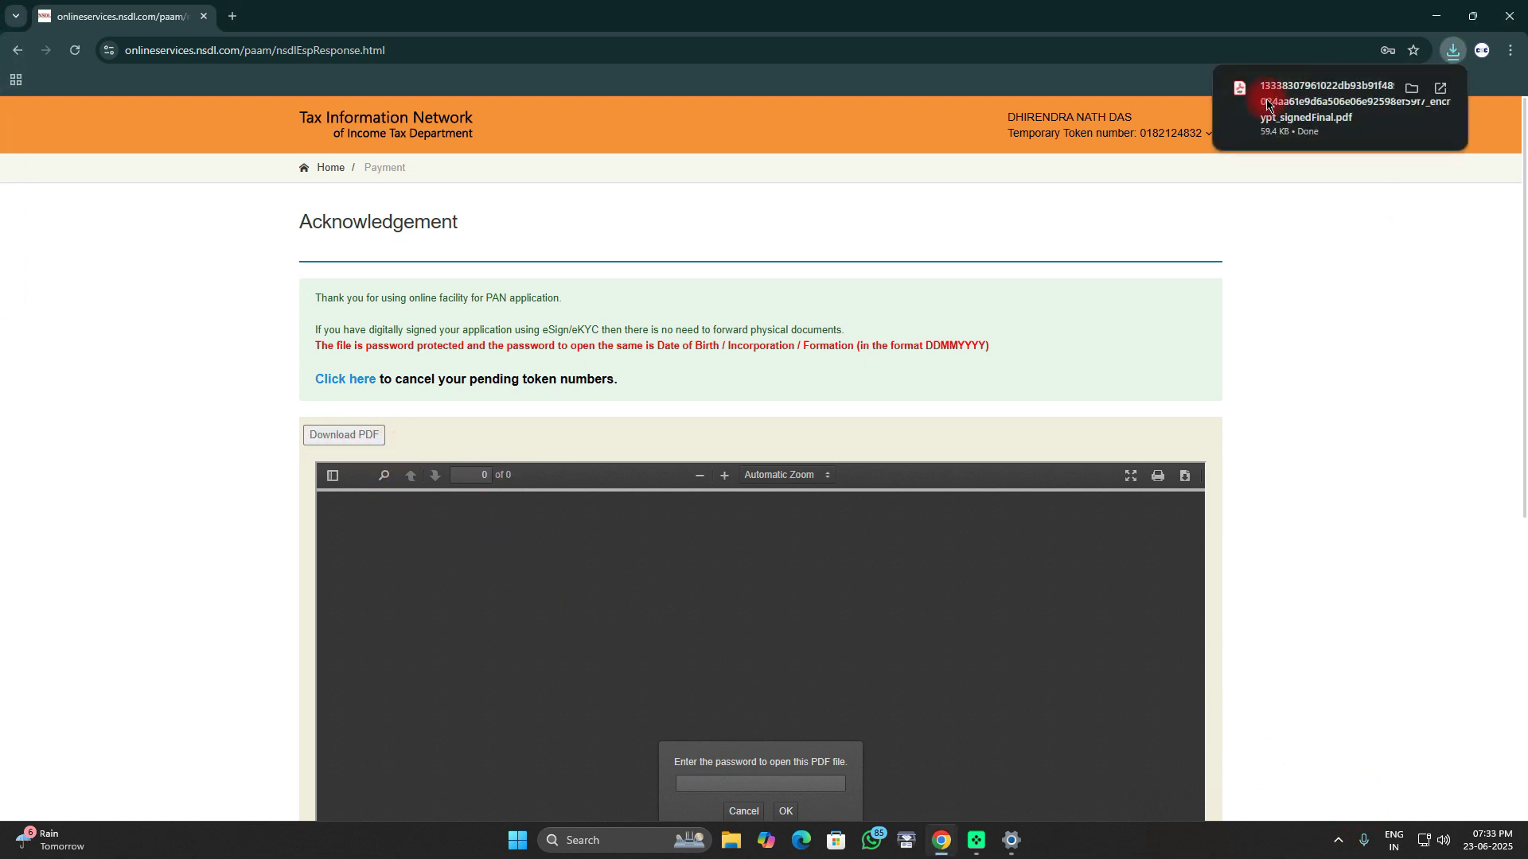
pyautogui.click(1267, 103)
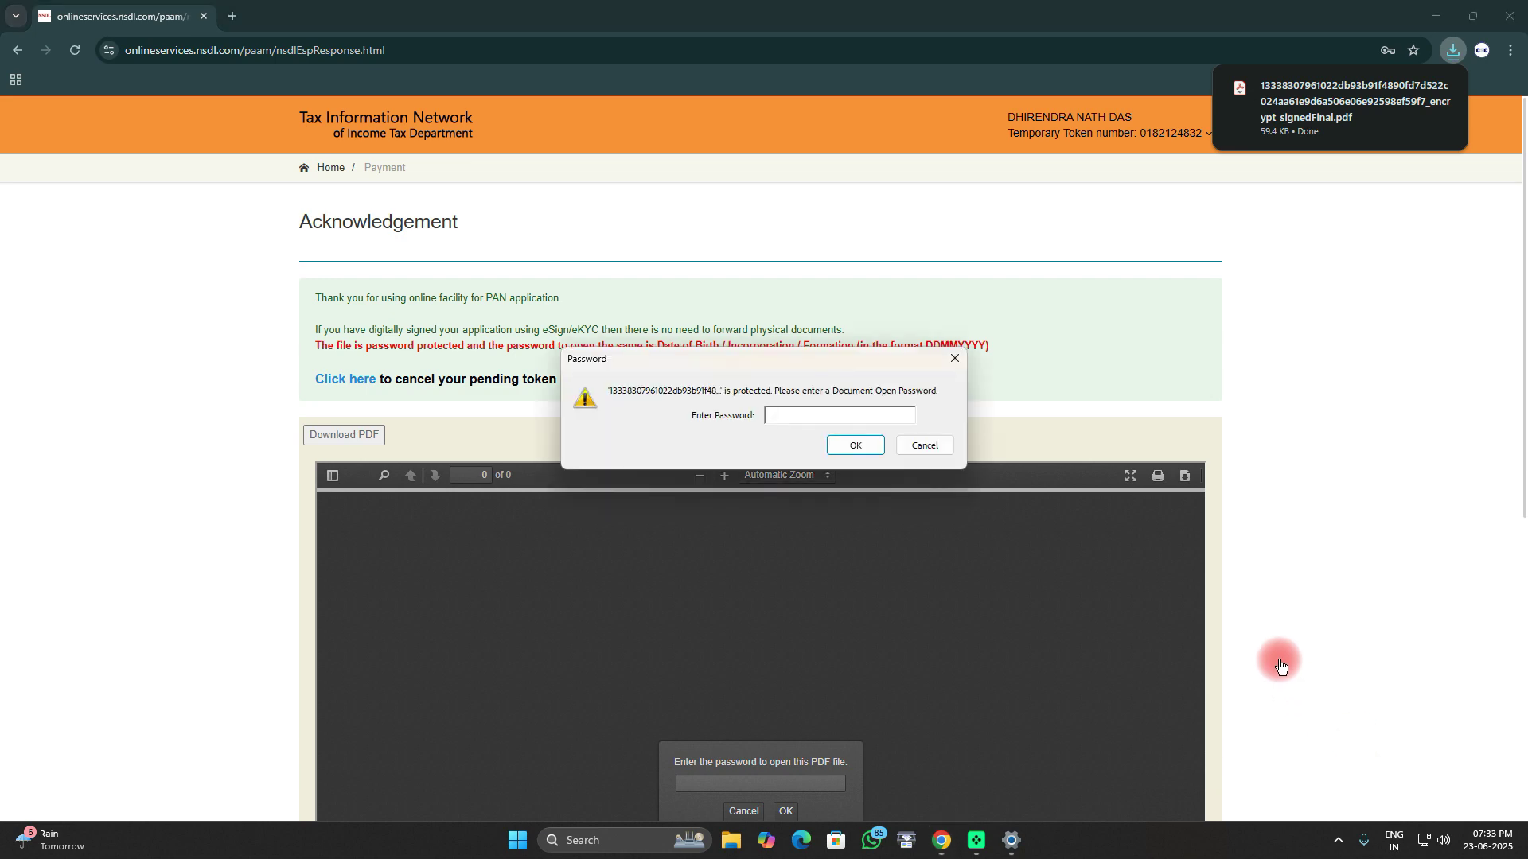